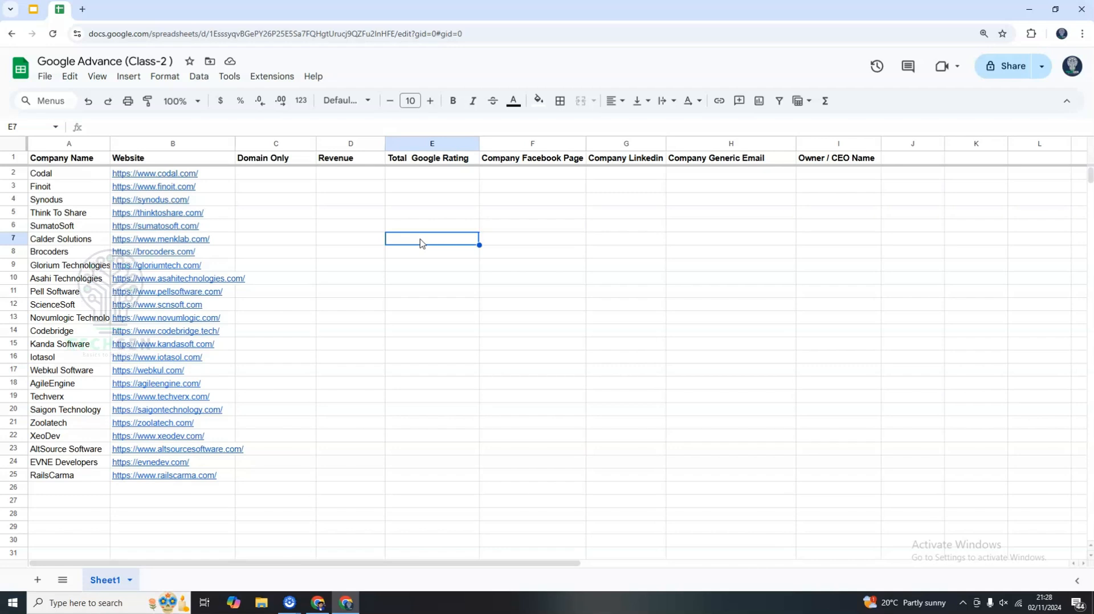
Review the sheet's column headers from Company Name through Owner / CEO Name.
{"action": "left_click", "coordinate": [266, 176]}
{"action": "left_click", "coordinate": [304, 268]}
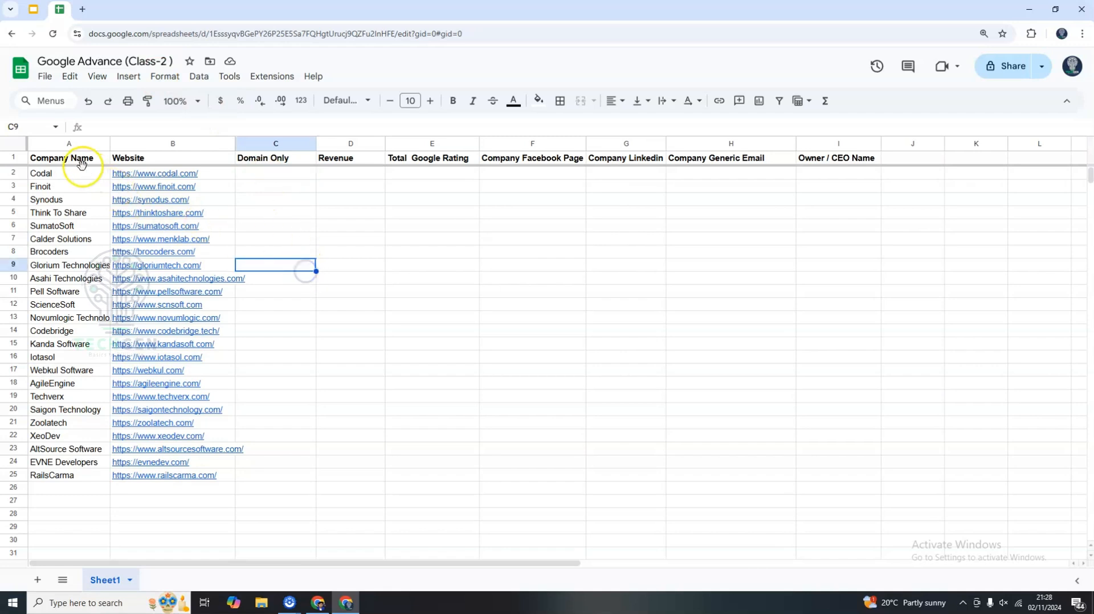
{"action": "left_click", "coordinate": [141, 164]}
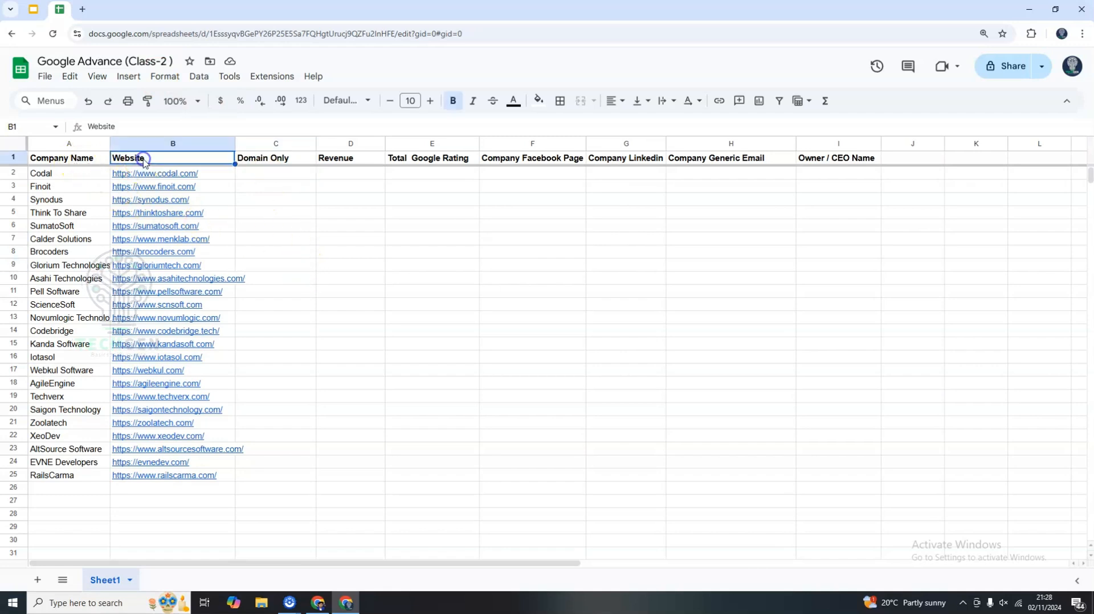
{"action": "left_click", "coordinate": [286, 225]}
{"action": "left_click", "coordinate": [278, 161]}
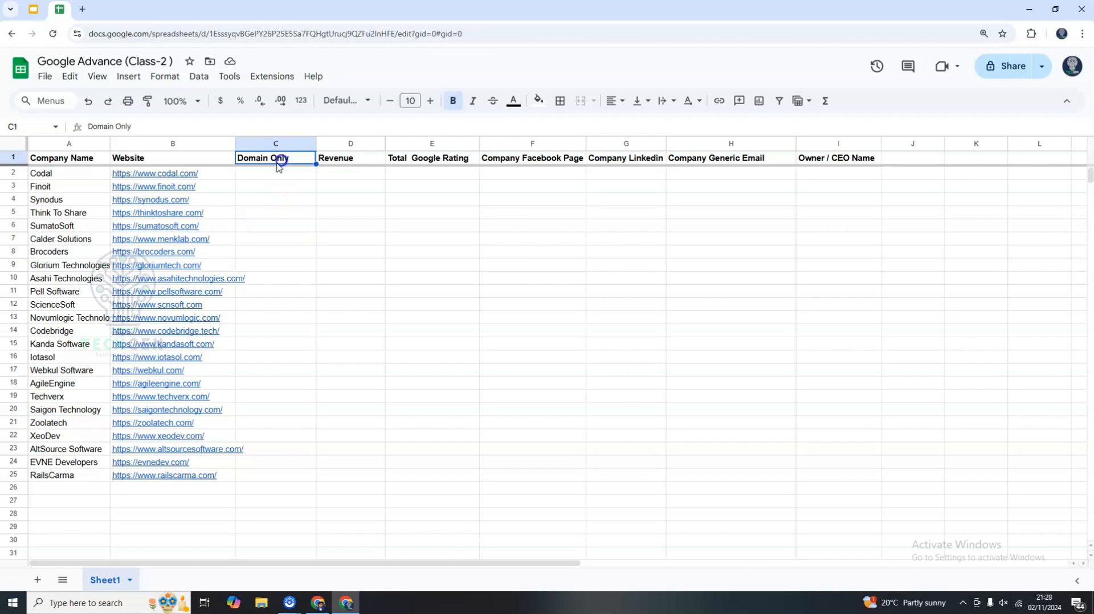
{"action": "left_click_drag", "start_coordinate": [176, 174], "coordinate": [186, 476]}
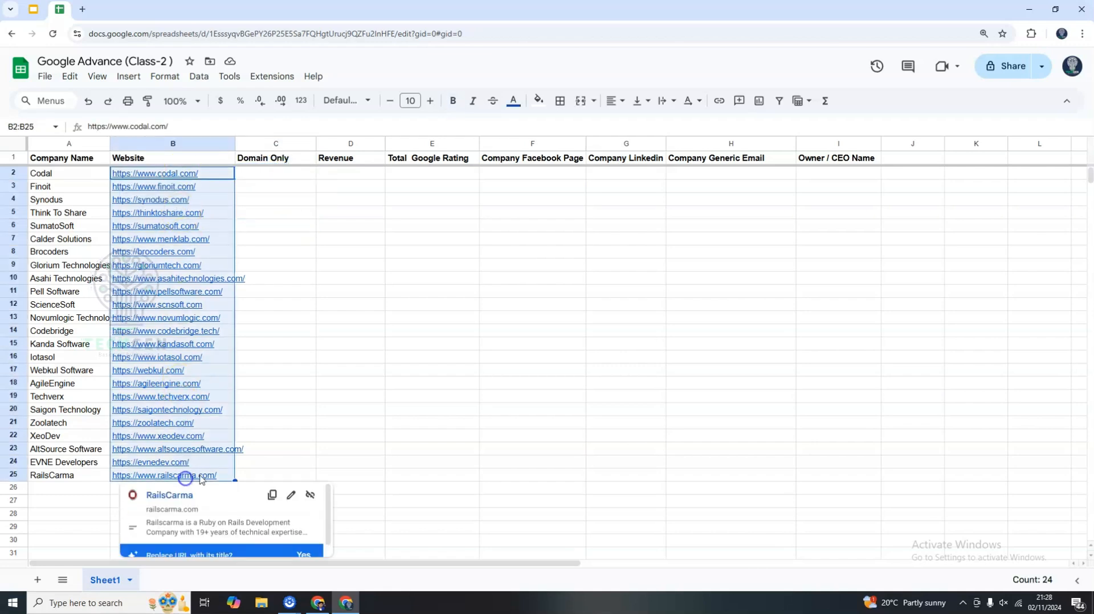
{"action": "left_click", "coordinate": [295, 292]}
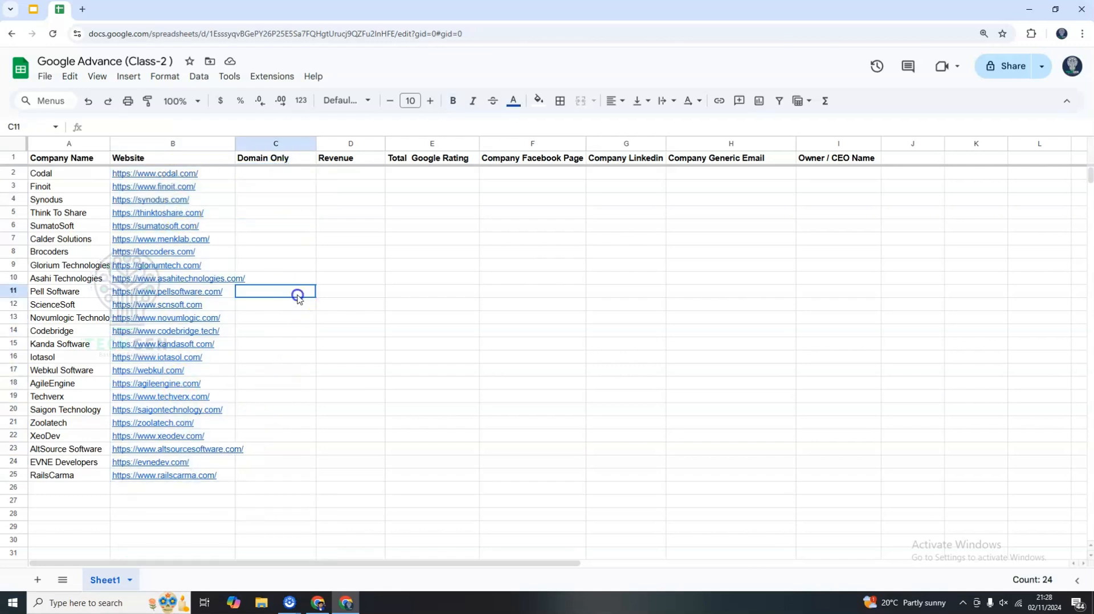
{"action": "left_click", "coordinate": [338, 163]}
{"action": "left_click", "coordinate": [431, 162]}
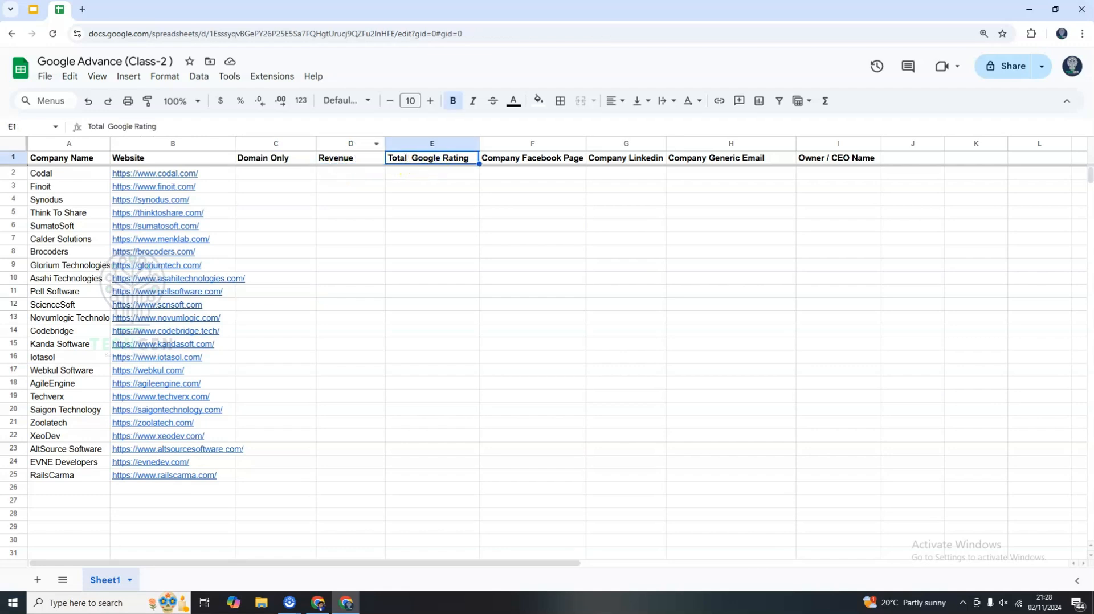
{"action": "left_click", "coordinate": [550, 160]}
{"action": "left_click", "coordinate": [629, 162]}
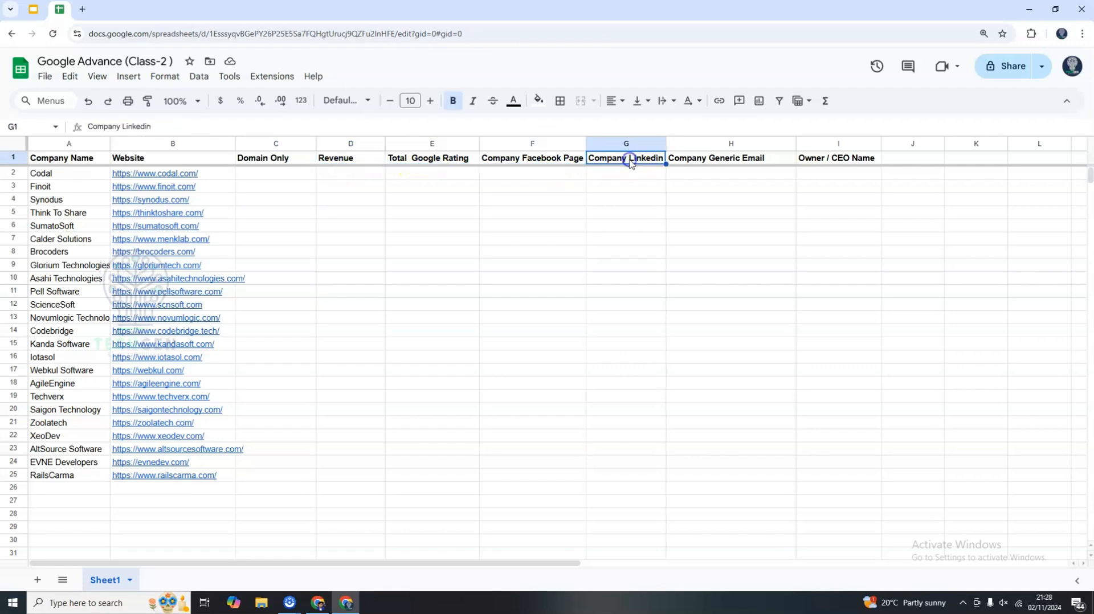
{"action": "left_click", "coordinate": [713, 161]}
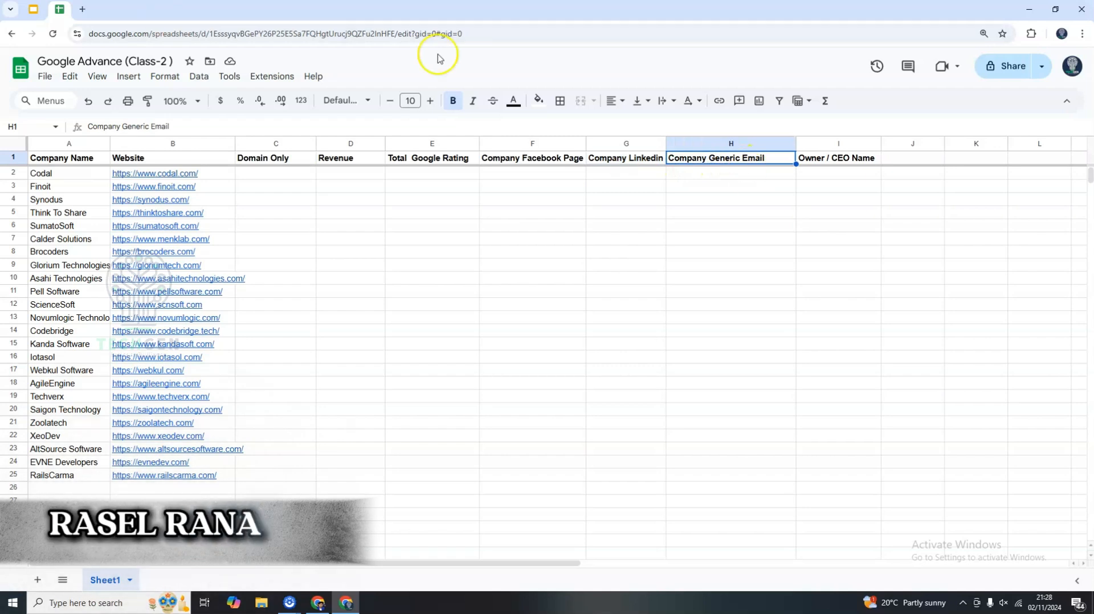
{"action": "left_click", "coordinate": [743, 142]}
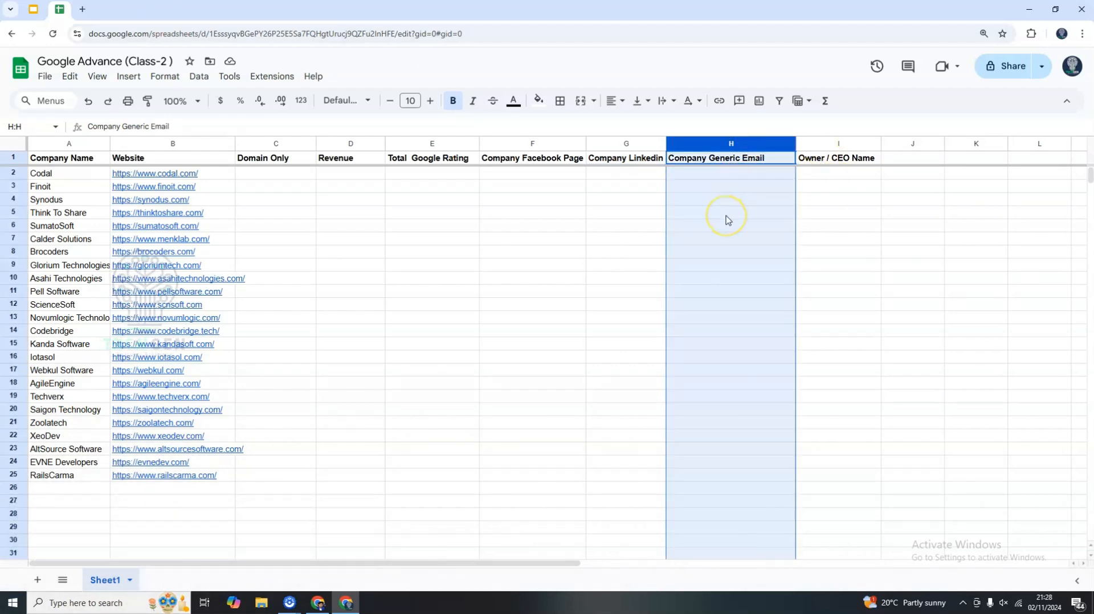
Examine the company names, website URLs and empty data columns by selecting their ranges.
{"action": "left_click", "coordinate": [712, 252]}
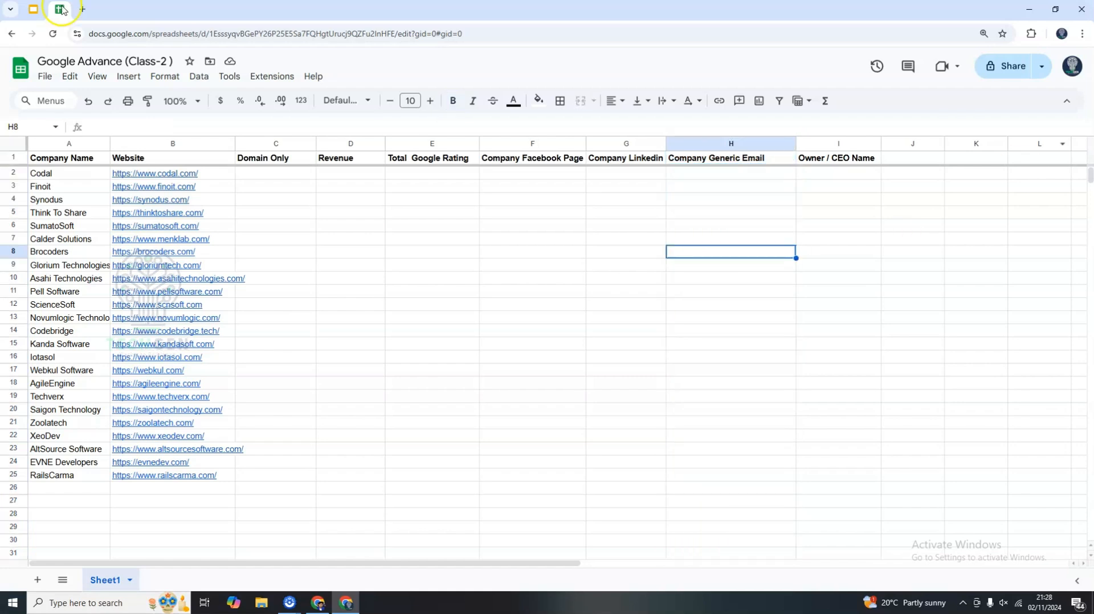
{"action": "left_click_drag", "start_coordinate": [61, 174], "coordinate": [94, 489]}
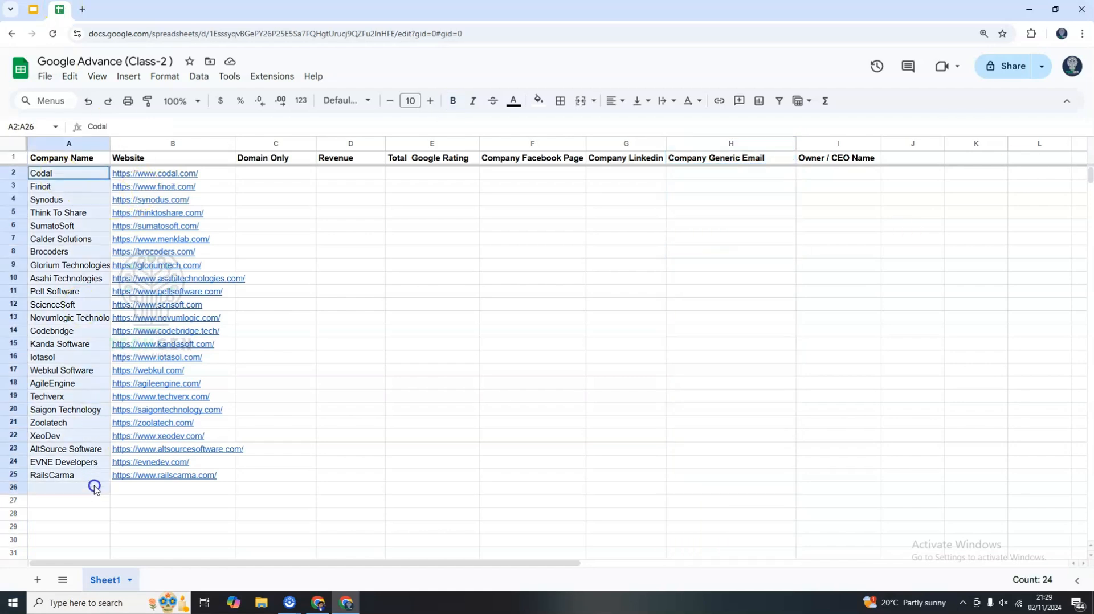
{"action": "left_click", "coordinate": [313, 367]}
{"action": "left_click_drag", "start_coordinate": [710, 174], "coordinate": [714, 479]}
{"action": "left_click", "coordinate": [624, 371]}
{"action": "left_click", "coordinate": [734, 141]}
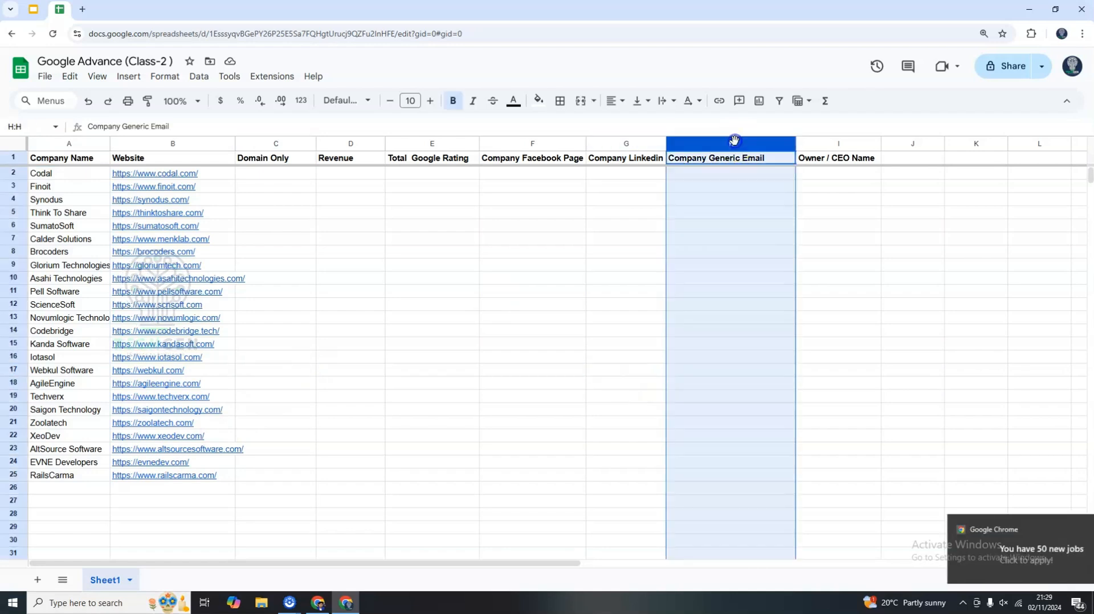
{"action": "left_click", "coordinate": [567, 315]}
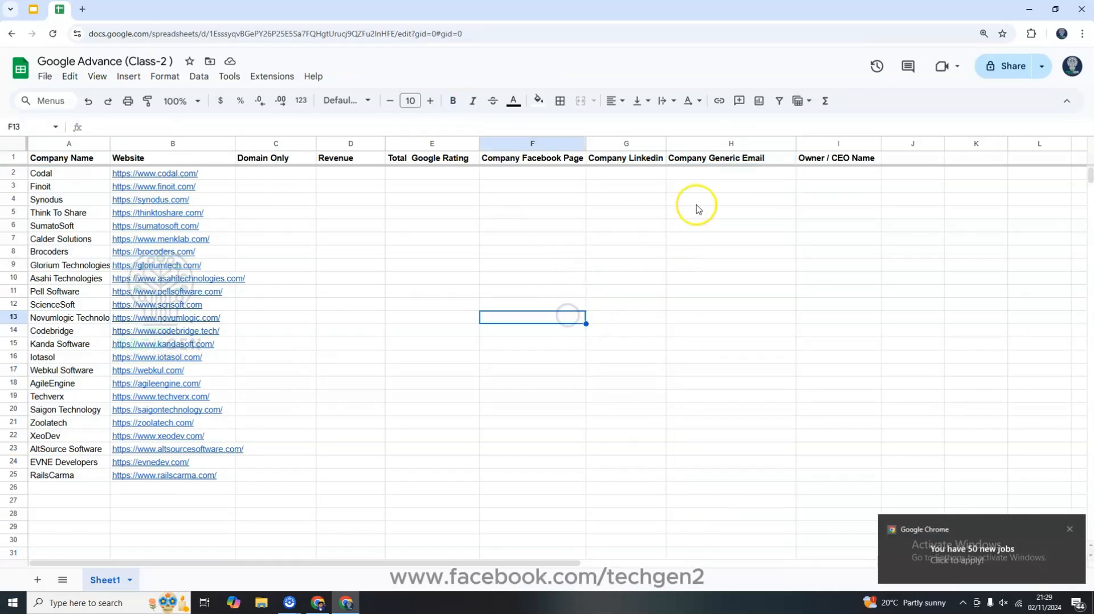
{"action": "left_click_drag", "start_coordinate": [702, 173], "coordinate": [707, 473]}
{"action": "left_click", "coordinate": [626, 372]}
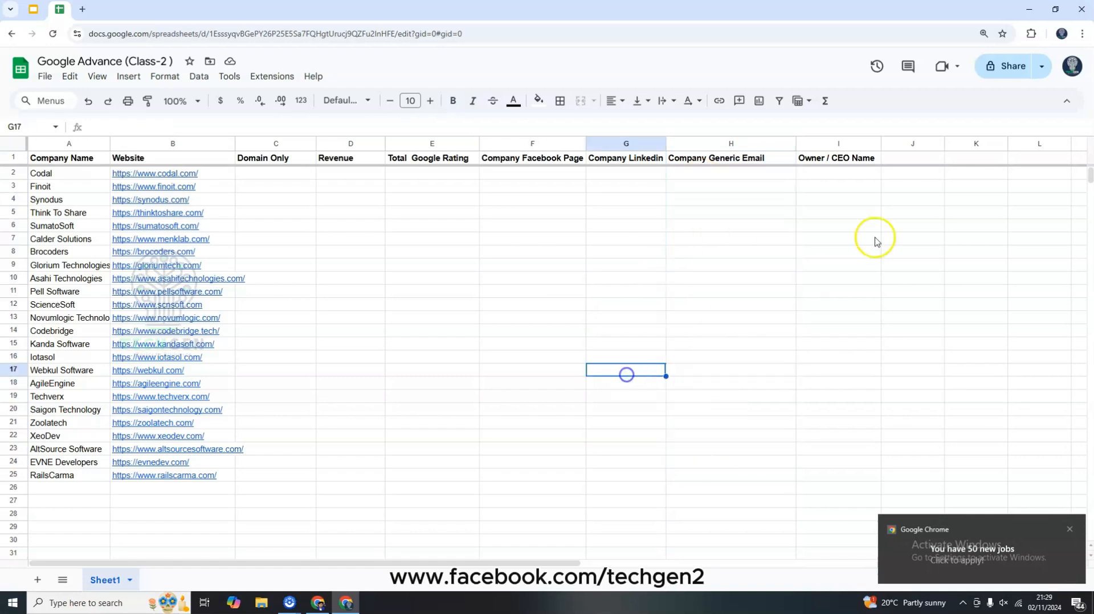
{"action": "left_click", "coordinate": [808, 158]}
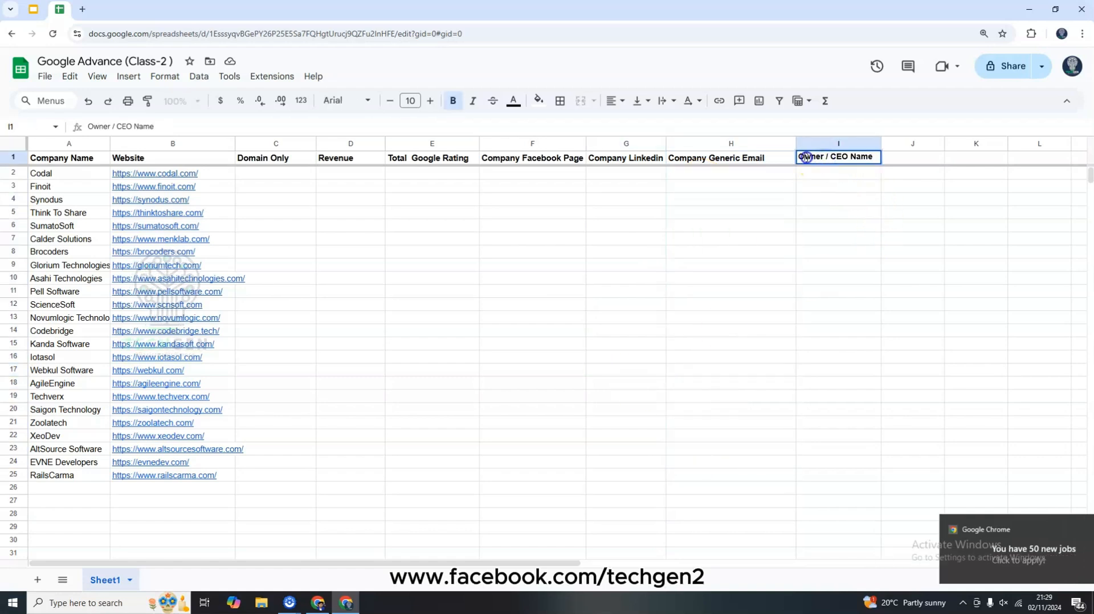
{"action": "double_click", "coordinate": [839, 156]}
{"action": "left_click", "coordinate": [623, 263]}
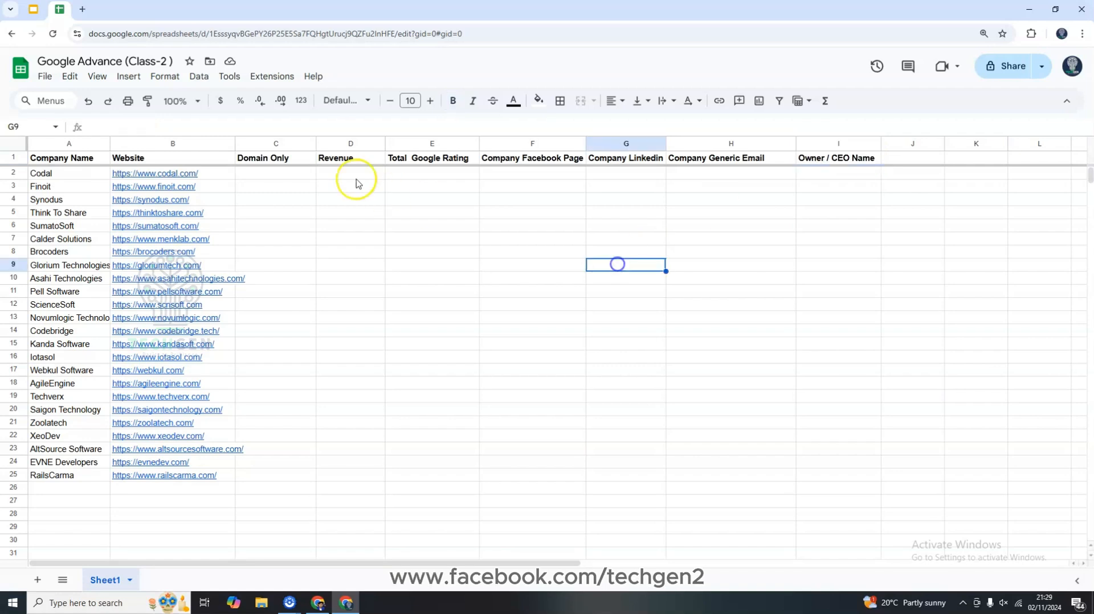
{"action": "left_click_drag", "start_coordinate": [264, 160], "coordinate": [836, 166]}
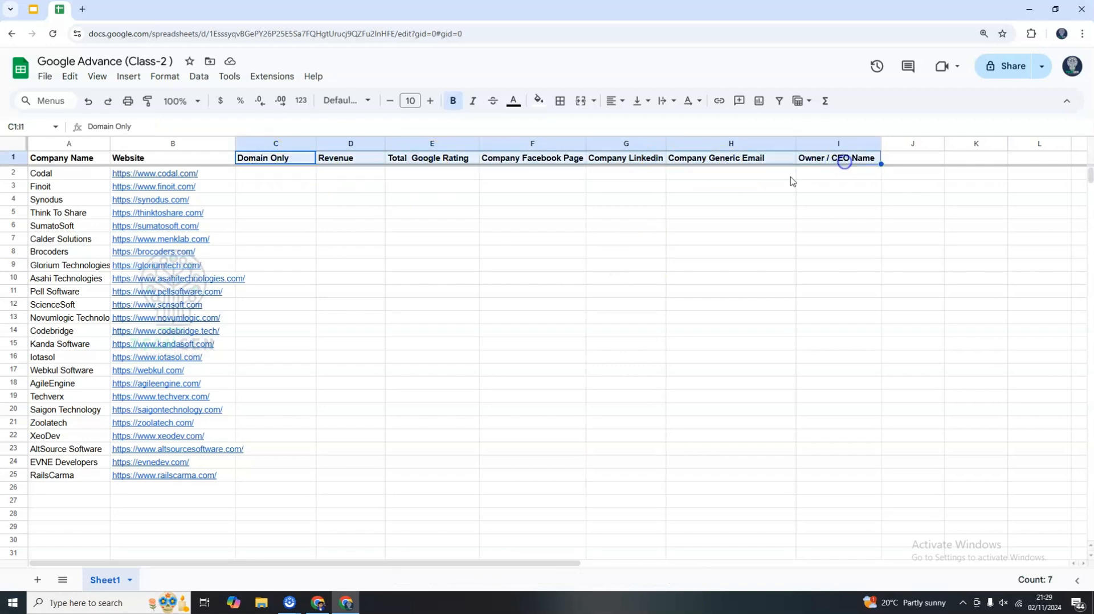
{"action": "left_click", "coordinate": [297, 228]}
{"action": "left_click_drag", "start_coordinate": [270, 164], "coordinate": [813, 156]}
{"action": "left_click", "coordinate": [351, 278]}
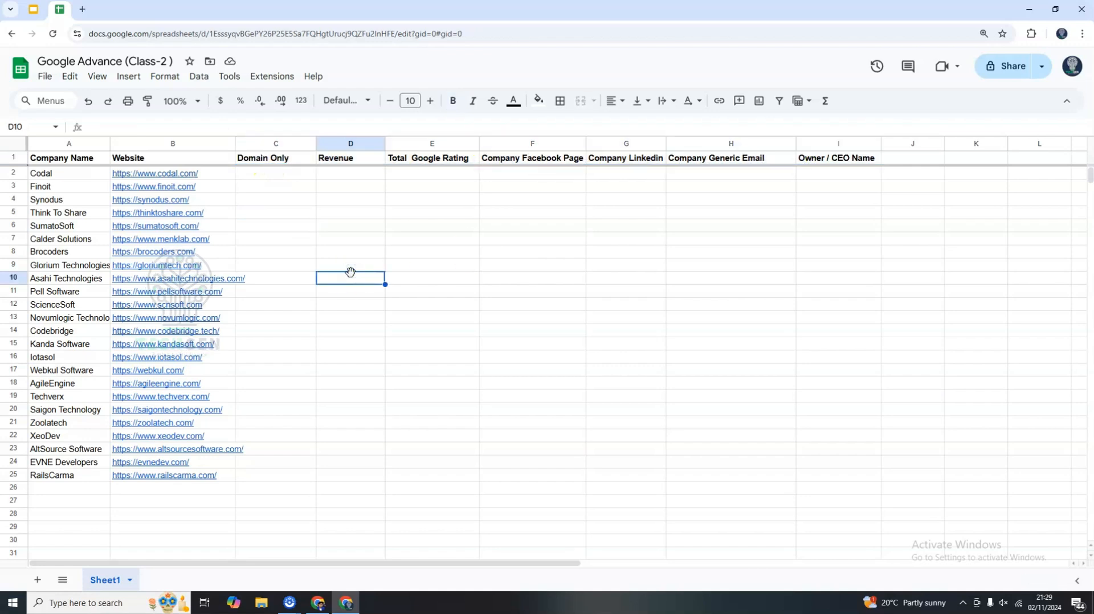
{"action": "left_click", "coordinate": [301, 220]}
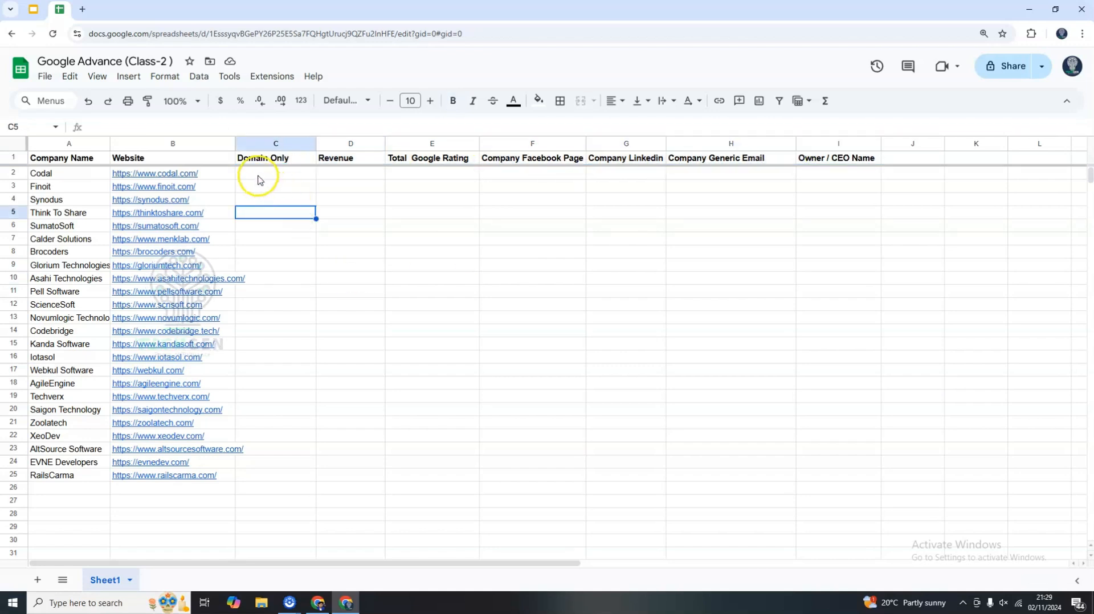
{"action": "left_click_drag", "start_coordinate": [168, 173], "coordinate": [152, 475]}
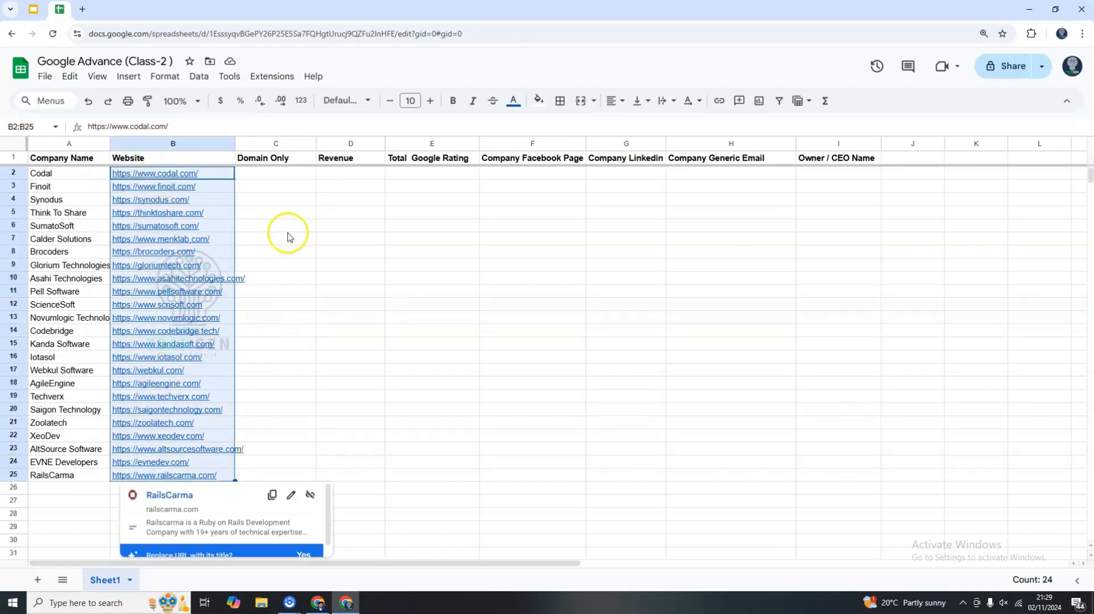
{"action": "left_click", "coordinate": [266, 176]}
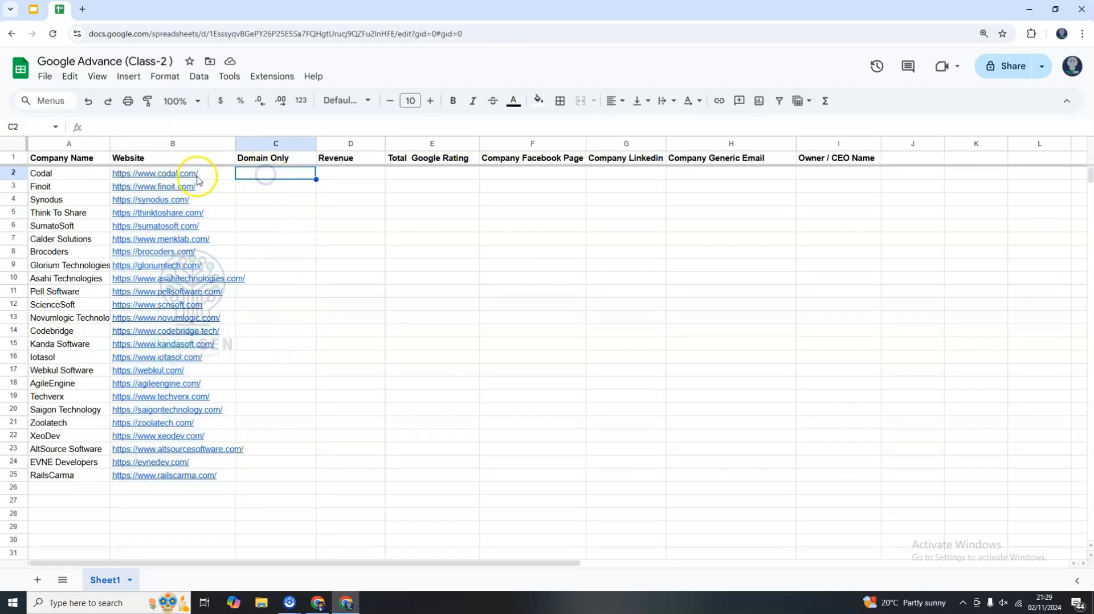
{"action": "left_click", "coordinate": [266, 178]}
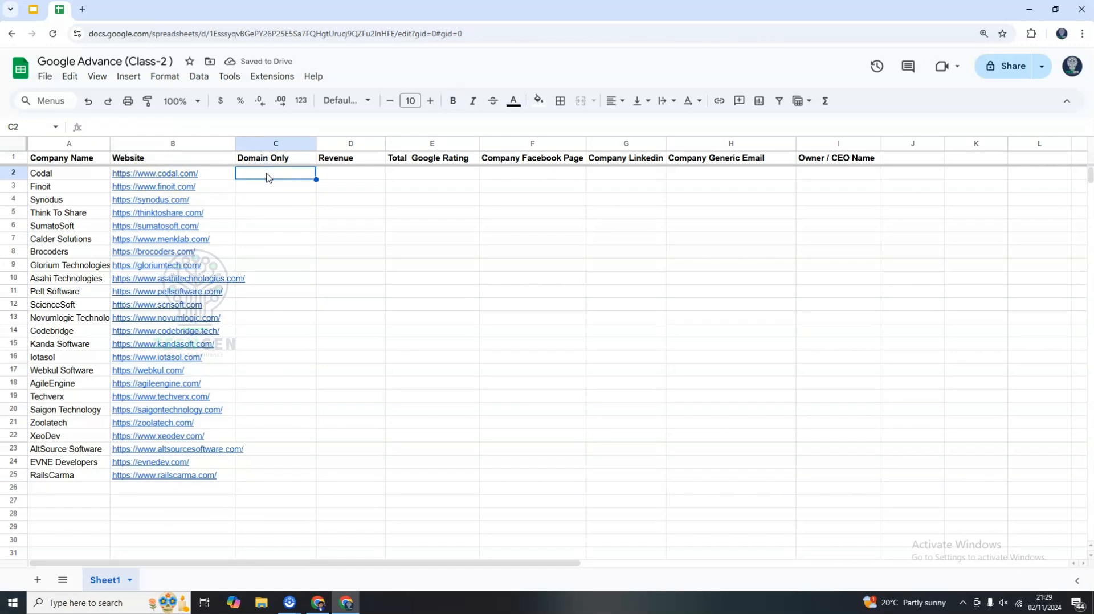
{"action": "left_click_drag", "start_coordinate": [171, 178], "coordinate": [183, 488]}
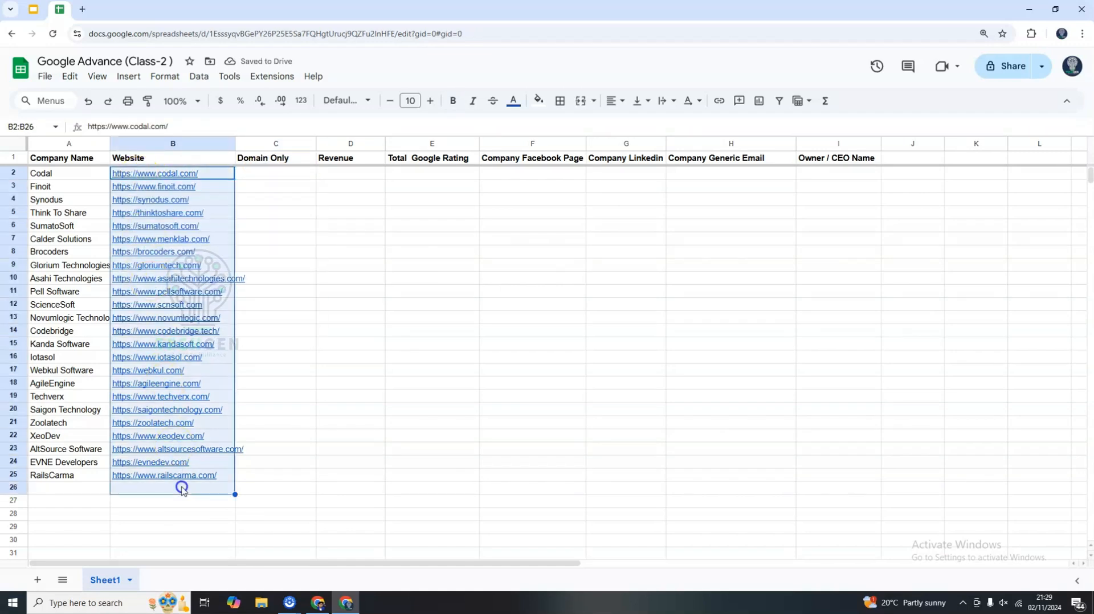
{"action": "left_click", "coordinate": [281, 390]}
Copy the domain codal.com from Codal's website URL into its Domain Only cell.
{"action": "left_click", "coordinate": [138, 175]}
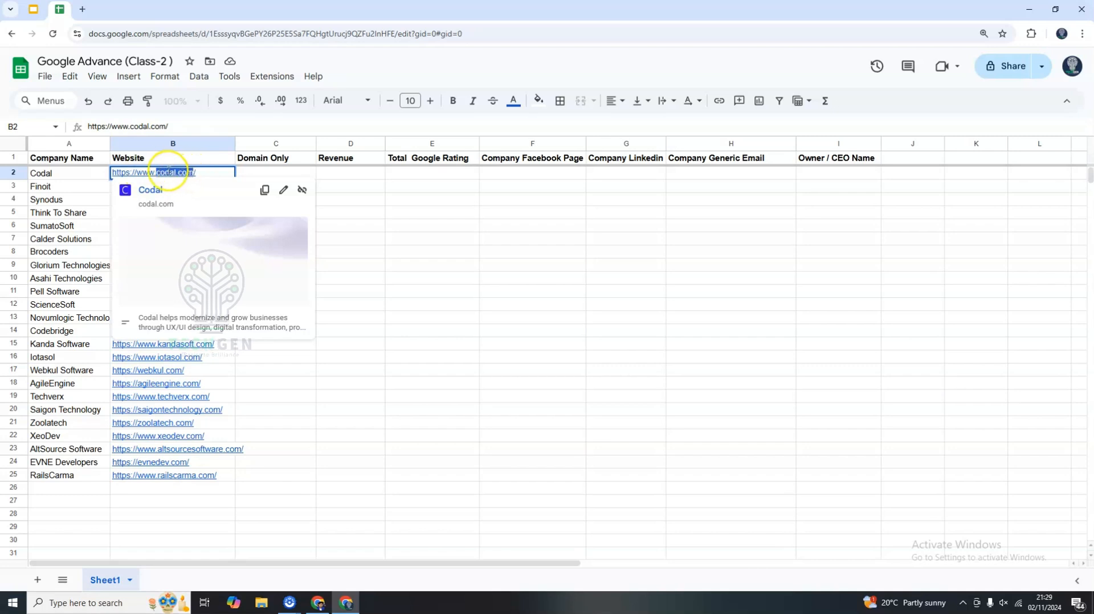
{"action": "left_click_drag", "start_coordinate": [262, 177], "coordinate": [267, 401]}
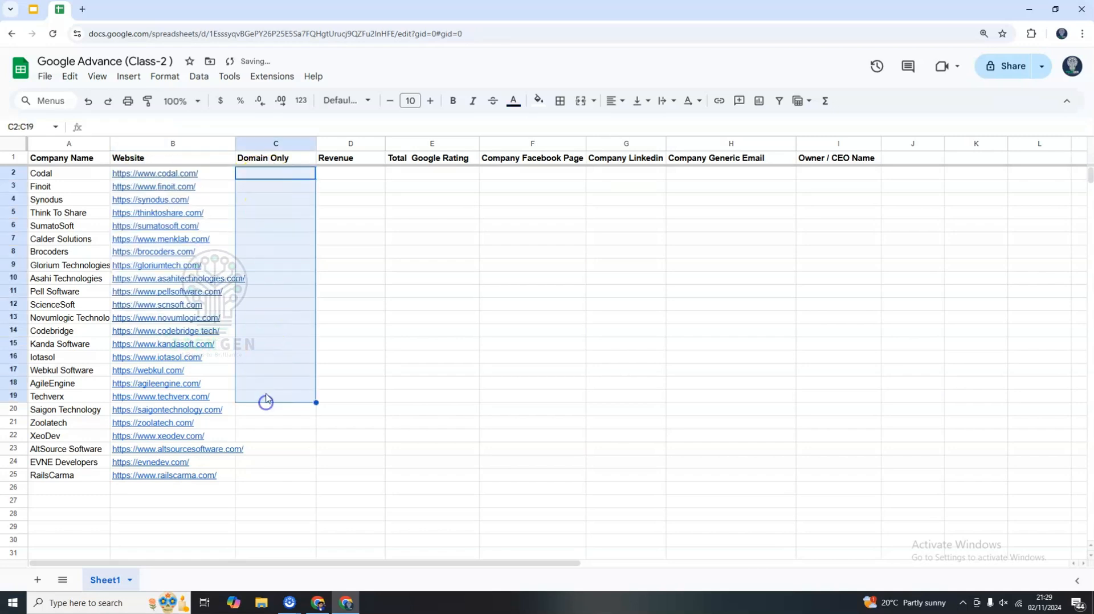
{"action": "left_click", "coordinate": [264, 231]}
{"action": "left_click", "coordinate": [190, 176]}
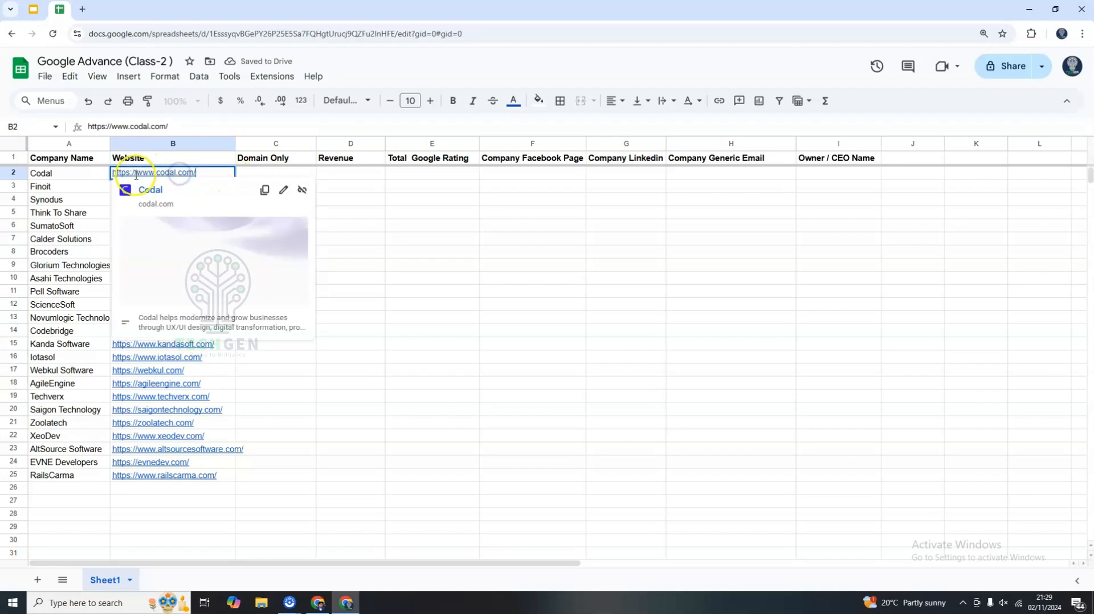
{"action": "left_click", "coordinate": [164, 173]}
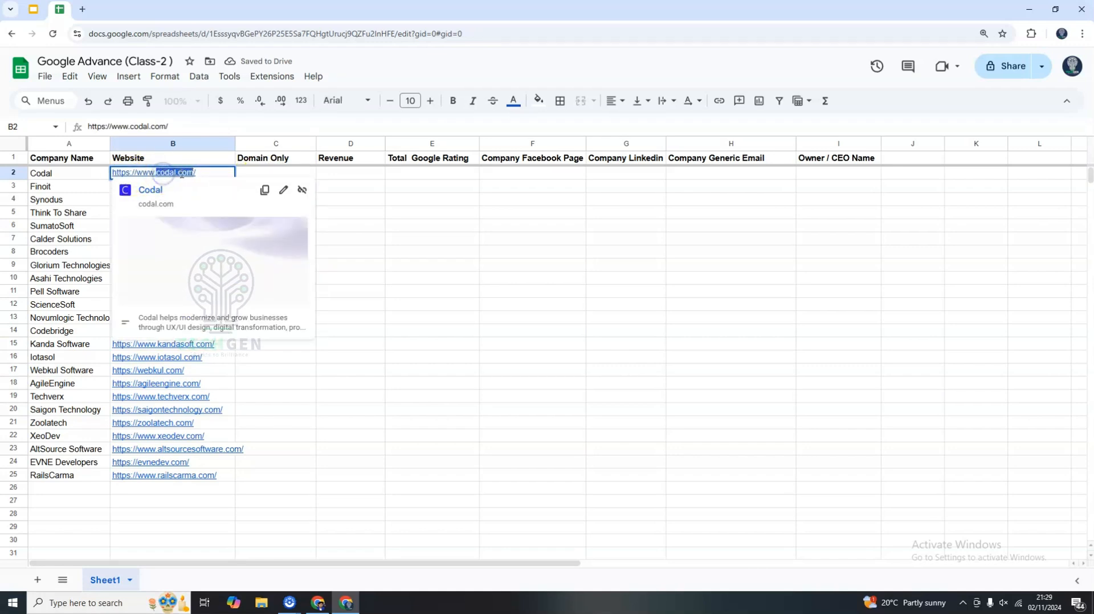
{"action": "left_click", "coordinate": [275, 174]}
{"action": "type", "text": "codal.com"}
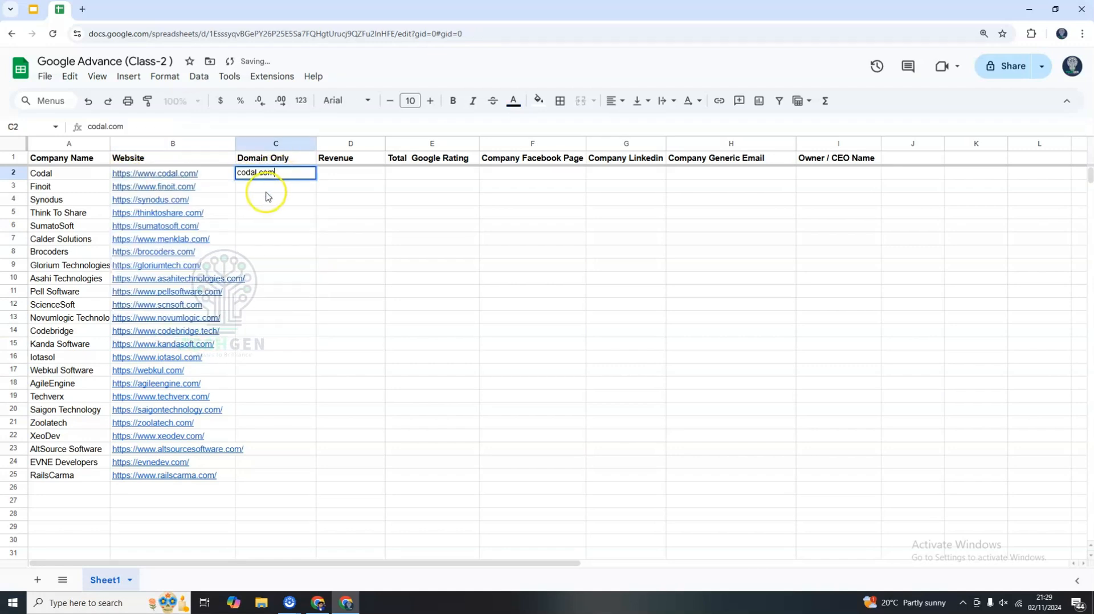
{"action": "key", "text": "Return"}
Fill the Domain Only cells for Finoit and Synodus with finoit.com and synodus.com from their website URLs.
{"action": "left_click", "coordinate": [171, 186]}
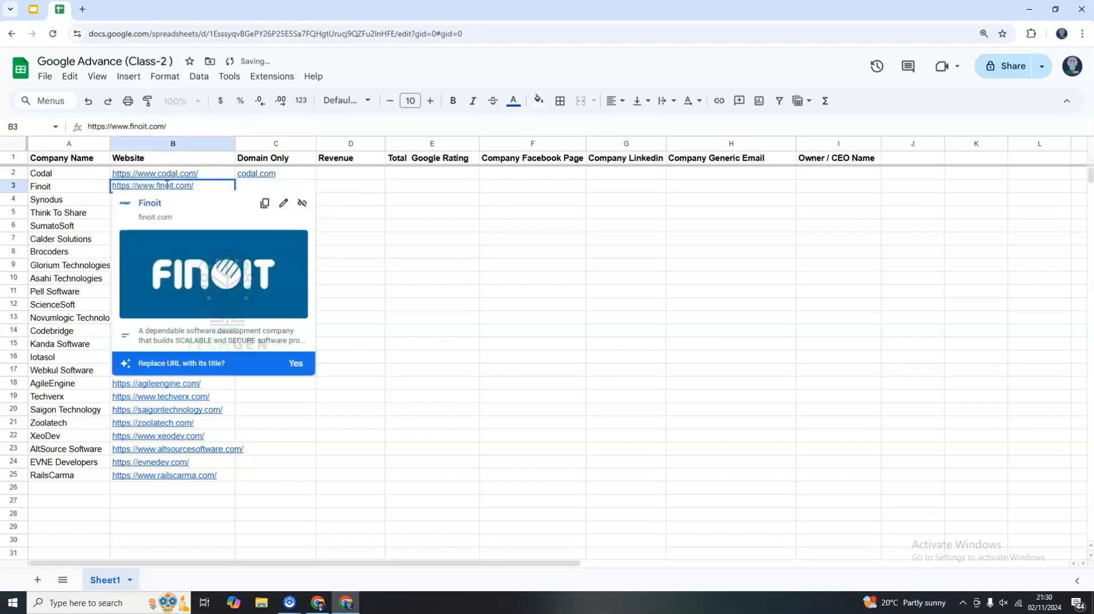
{"action": "left_click", "coordinate": [252, 188]}
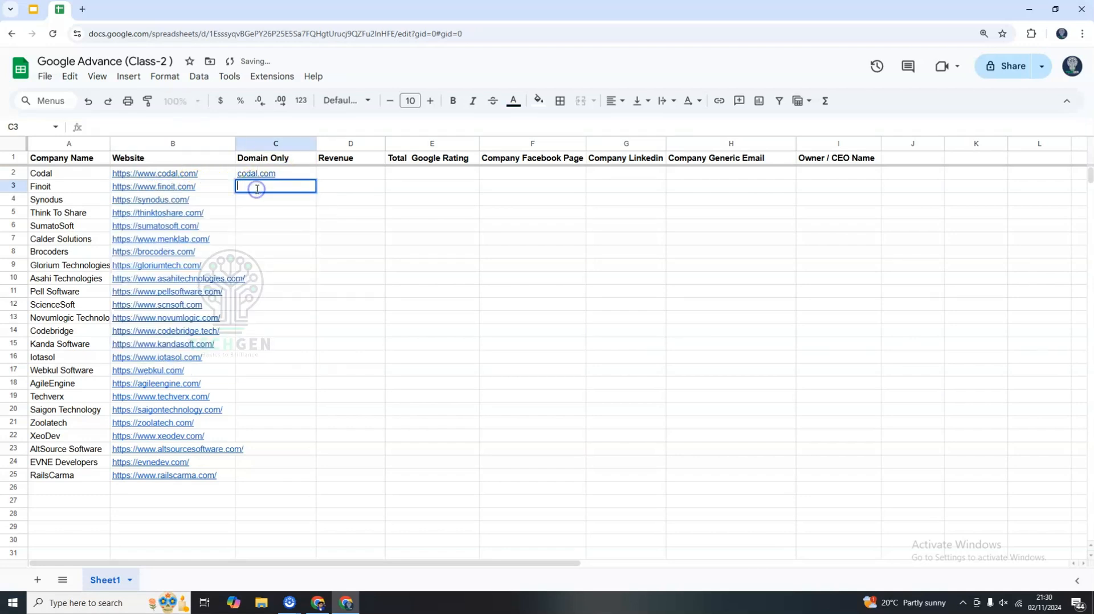
{"action": "type", "text": "finoit.com"}
{"action": "left_click", "coordinate": [256, 199]}
{"action": "left_click", "coordinate": [174, 199]}
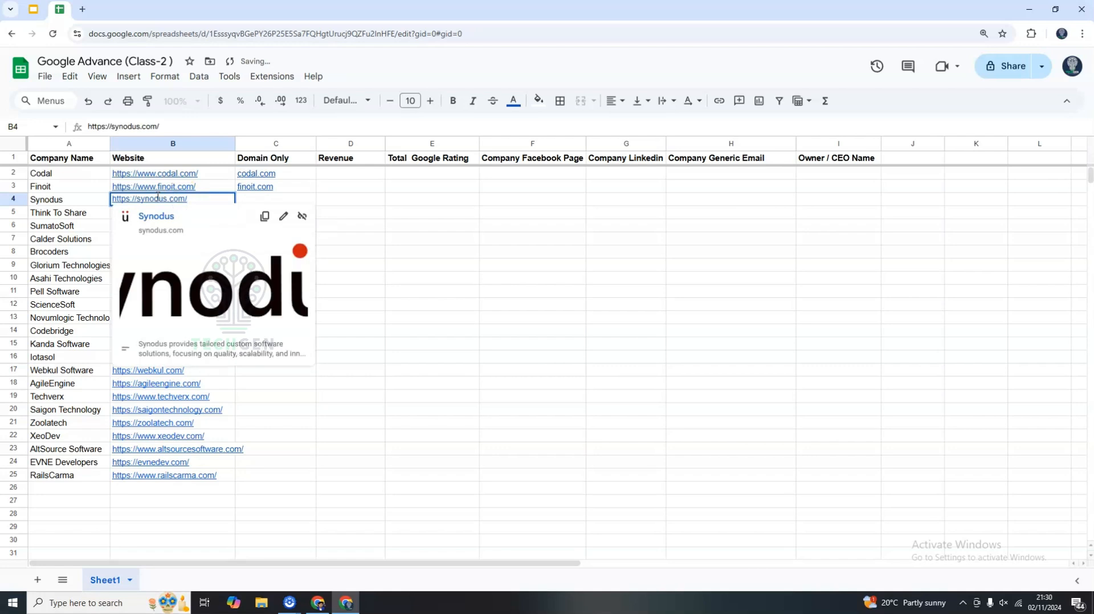
{"action": "left_click", "coordinate": [254, 200]}
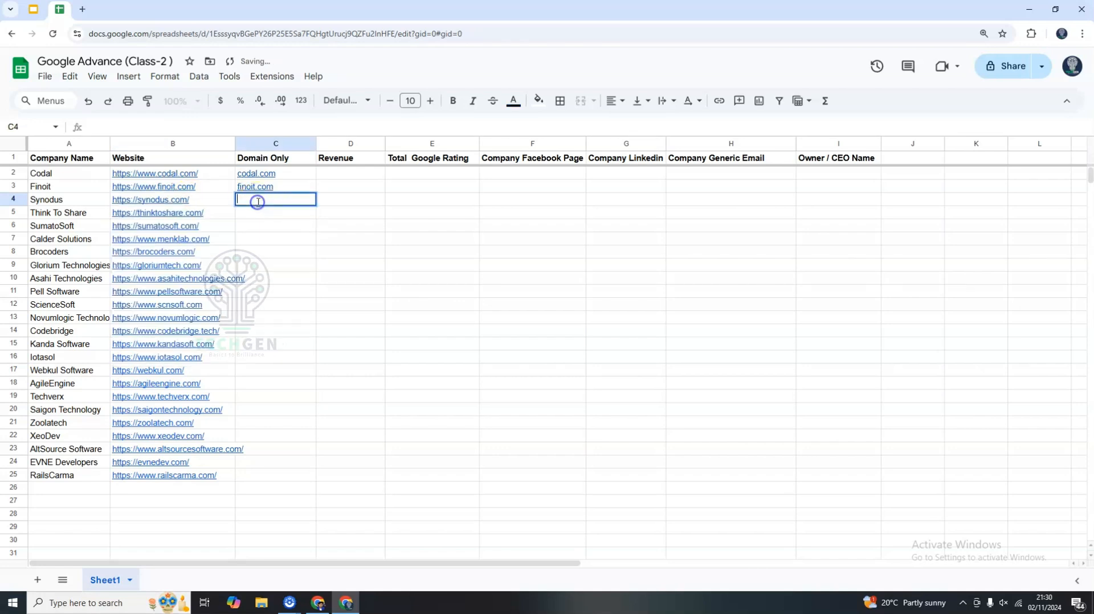
{"action": "type", "text": "synodus.com"}
Fill Think To Share's Domain Only cell with thinktoshare.com and select the four filled domain cells.
{"action": "left_click", "coordinate": [254, 214]}
{"action": "left_click", "coordinate": [181, 214]}
{"action": "double_click", "coordinate": [162, 212]}
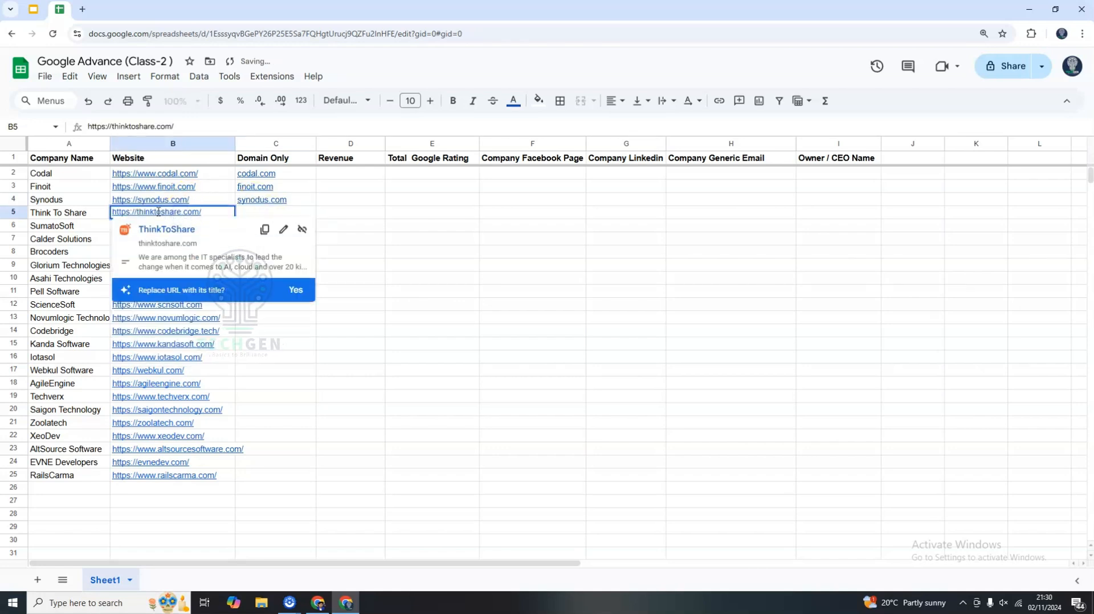
{"action": "left_click", "coordinate": [254, 213]}
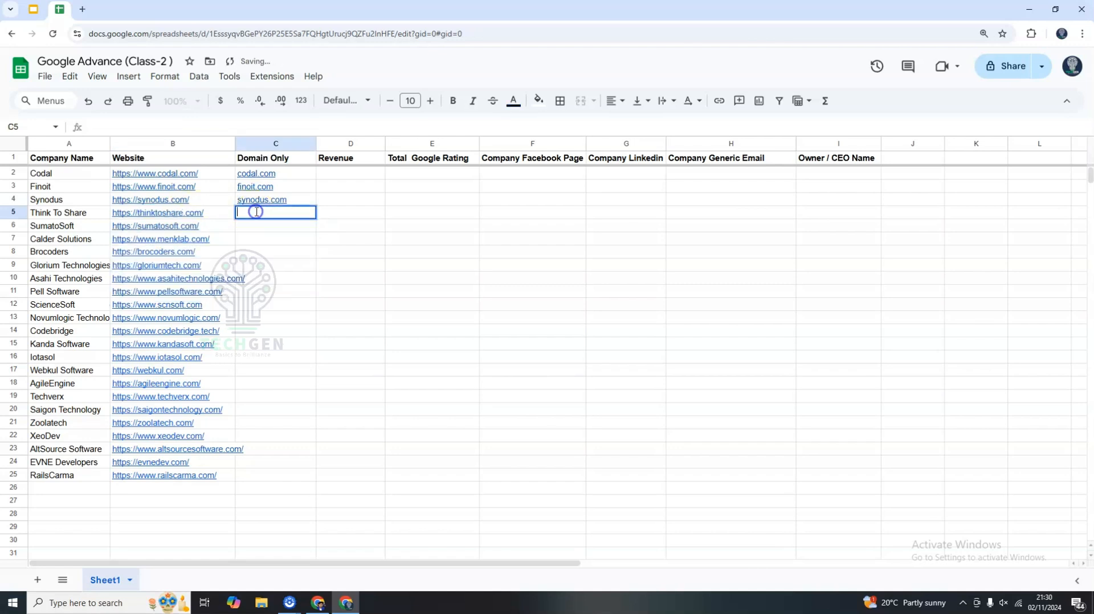
{"action": "type", "text": "thinktoshare.com"}
{"action": "left_click", "coordinate": [279, 244]}
{"action": "left_click_drag", "start_coordinate": [281, 175], "coordinate": [279, 212]}
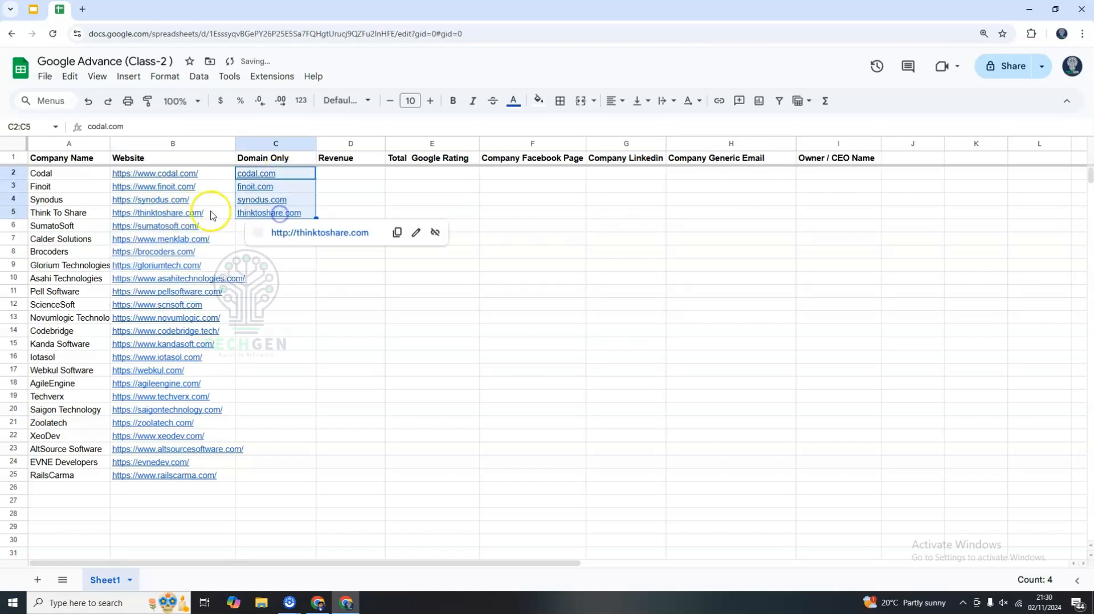
Examine the Website and Domain Only columns and the empty data columns from Revenue to Owner / CEO Name by selecting their ranges.
{"action": "left_click_drag", "start_coordinate": [190, 175], "coordinate": [195, 474]}
{"action": "left_click_drag", "start_coordinate": [278, 175], "coordinate": [276, 481]}
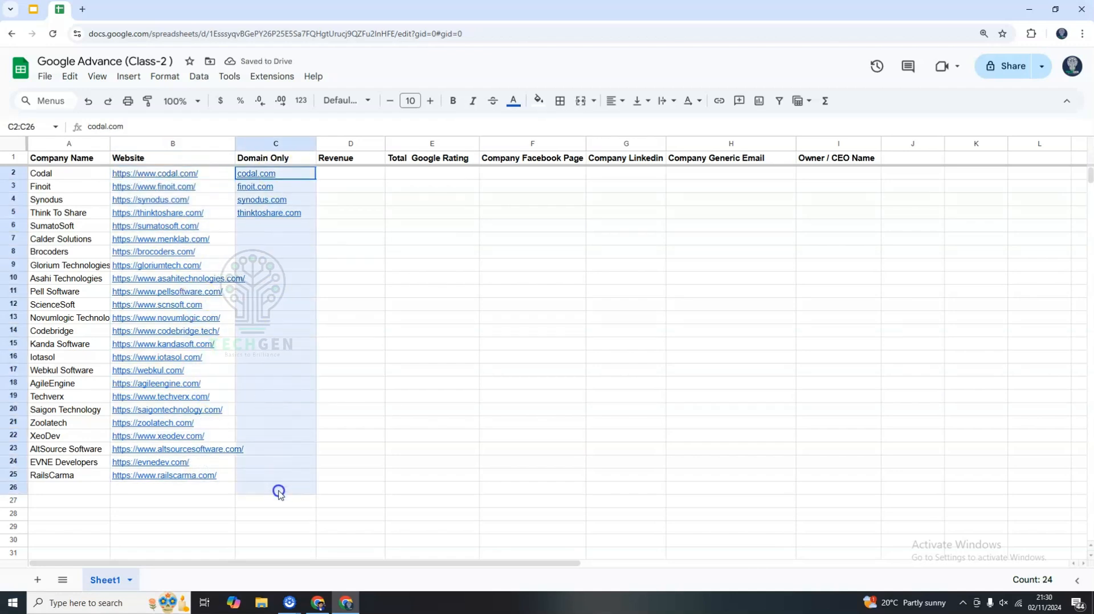
{"action": "left_click", "coordinate": [387, 413]}
{"action": "left_click_drag", "start_coordinate": [356, 159], "coordinate": [844, 159]}
{"action": "left_click", "coordinate": [482, 264]}
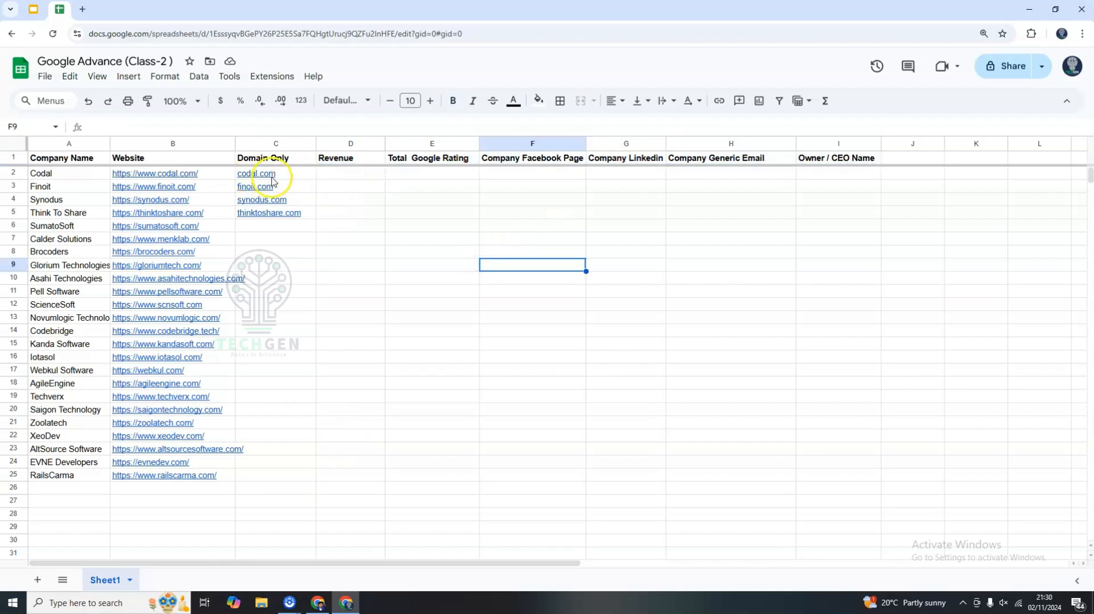
{"action": "left_click_drag", "start_coordinate": [350, 158], "coordinate": [826, 157]}
{"action": "left_click", "coordinate": [369, 279]}
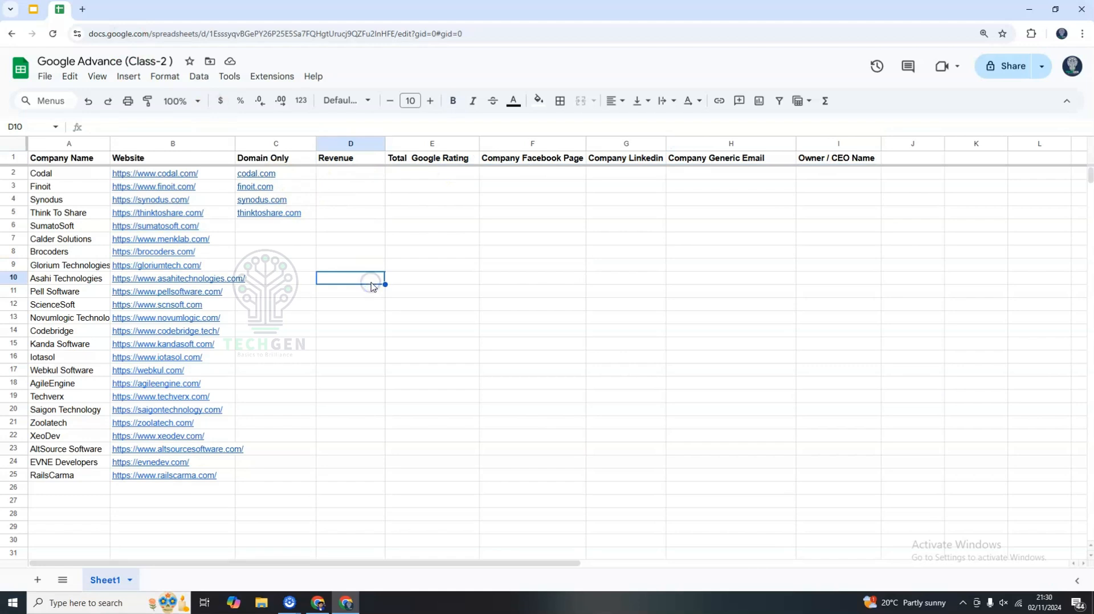
{"action": "double_click", "coordinate": [348, 172]}
{"action": "left_click", "coordinate": [344, 160]}
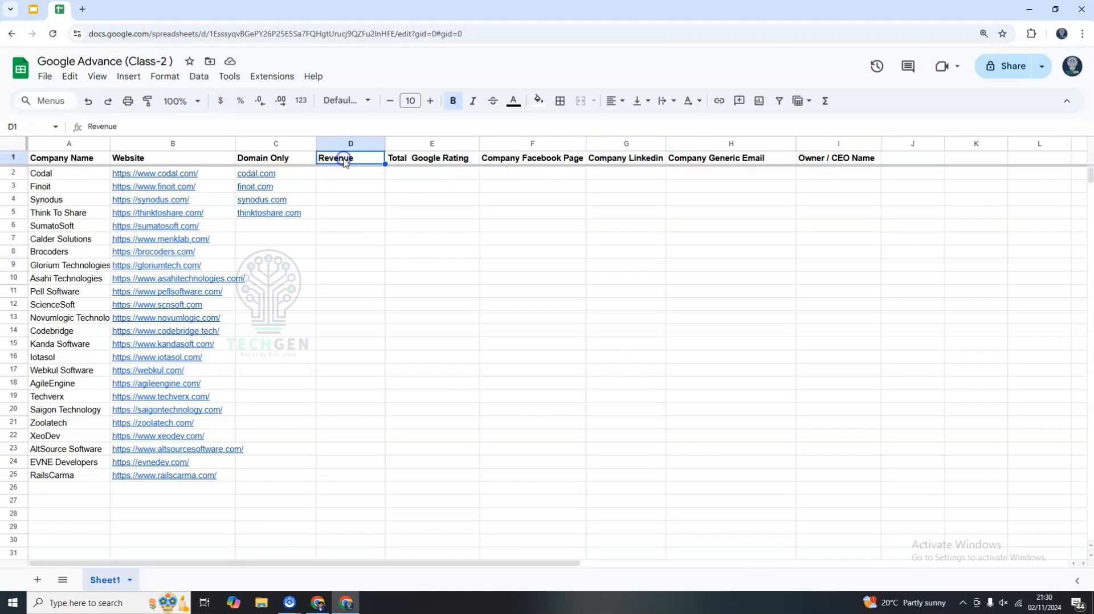
{"action": "left_click", "coordinate": [349, 238]}
{"action": "left_click_drag", "start_coordinate": [352, 144], "coordinate": [838, 144]}
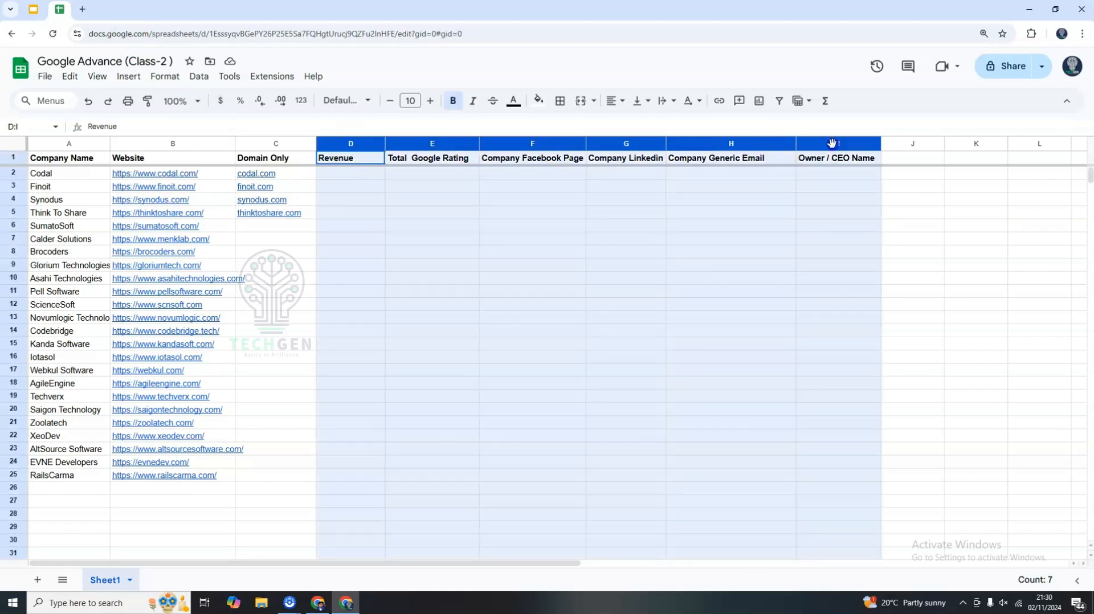
{"action": "left_click", "coordinate": [489, 251]}
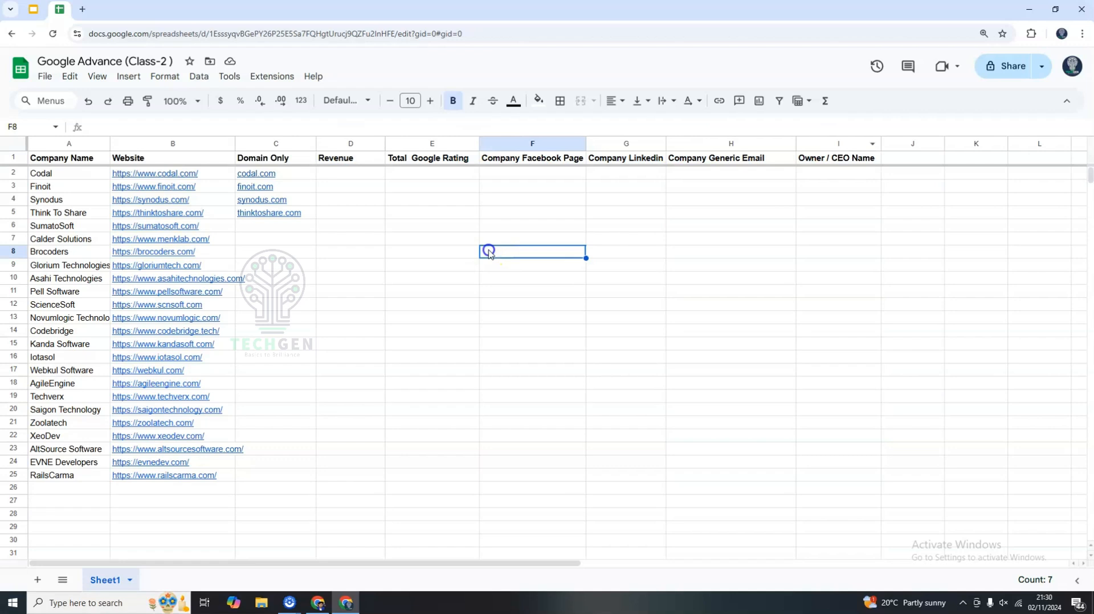
{"action": "left_click", "coordinate": [396, 280]}
{"action": "left_click", "coordinate": [340, 160]}
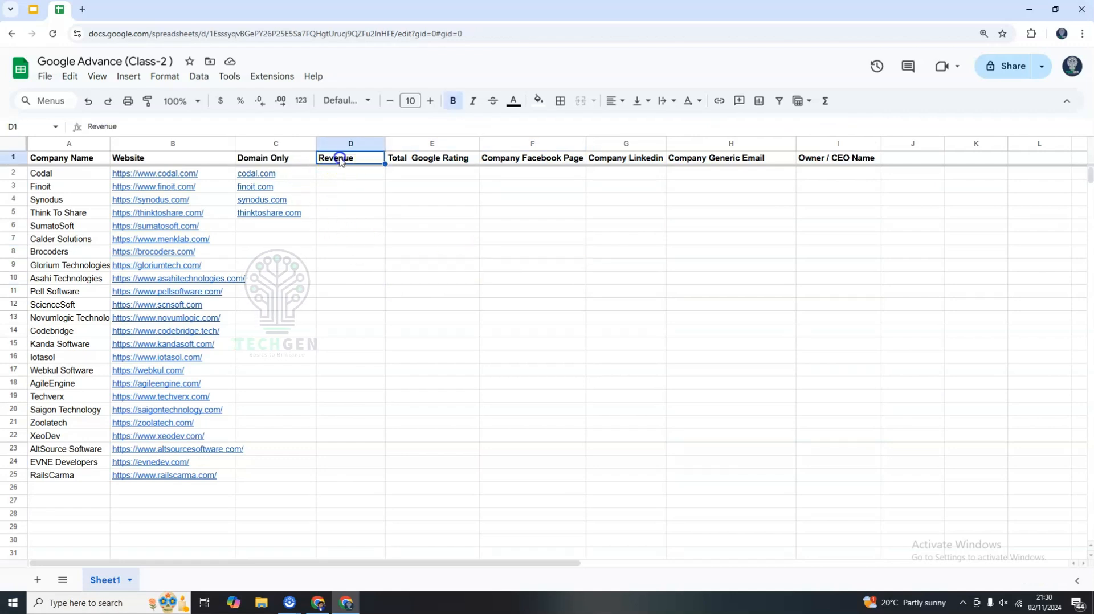
Copy Codal's domain codal.com and search the web for codal.com revenue in a new tab.
{"action": "left_click", "coordinate": [267, 178]}
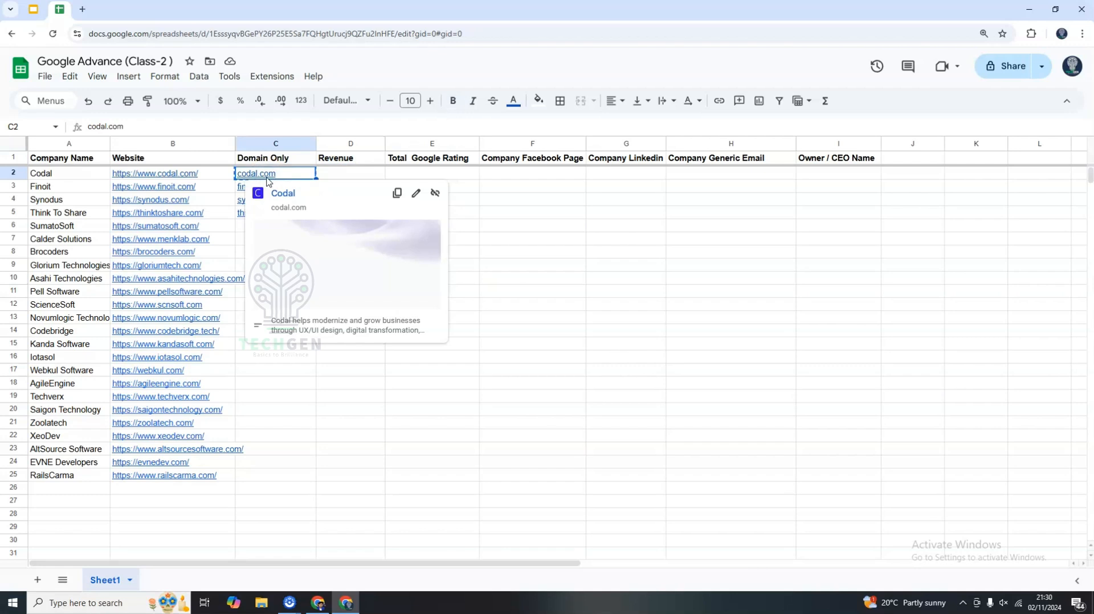
{"action": "key", "text": "ctrl+c"}
{"action": "left_click", "coordinate": [83, 12]}
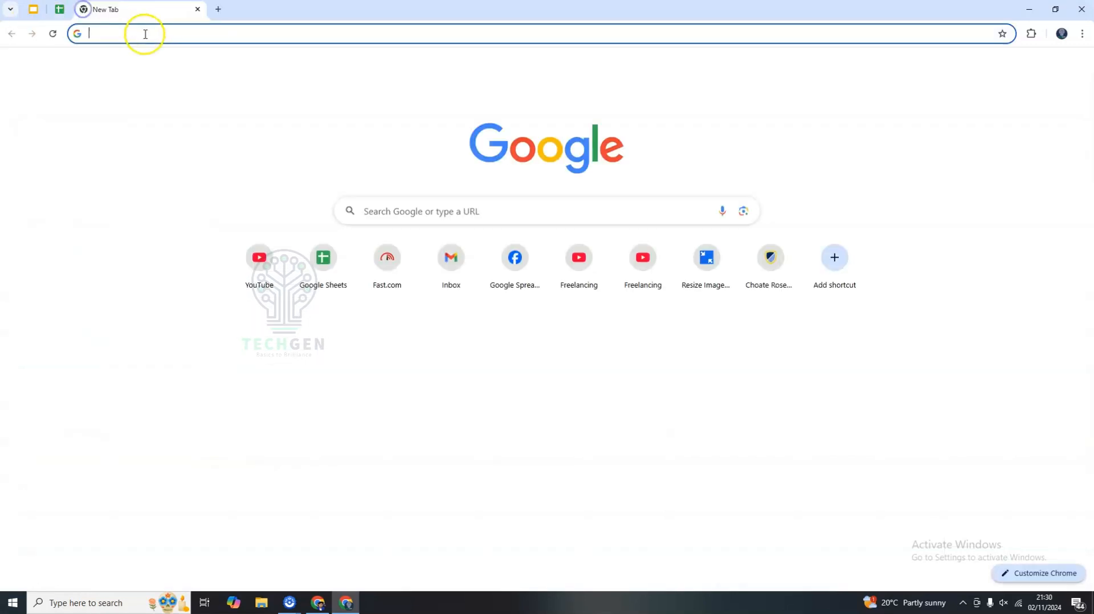
{"action": "left_click", "coordinate": [144, 33]}
{"action": "key", "text": "ctrl+v"}
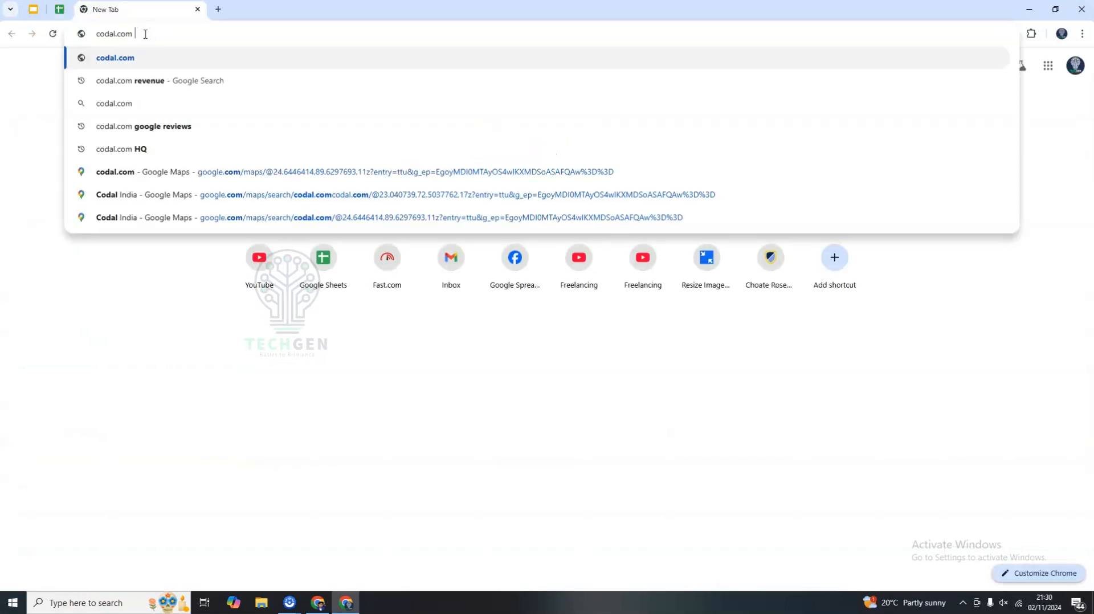
{"action": "type", "text": "revenu"}
{"action": "key", "text": "Return"}
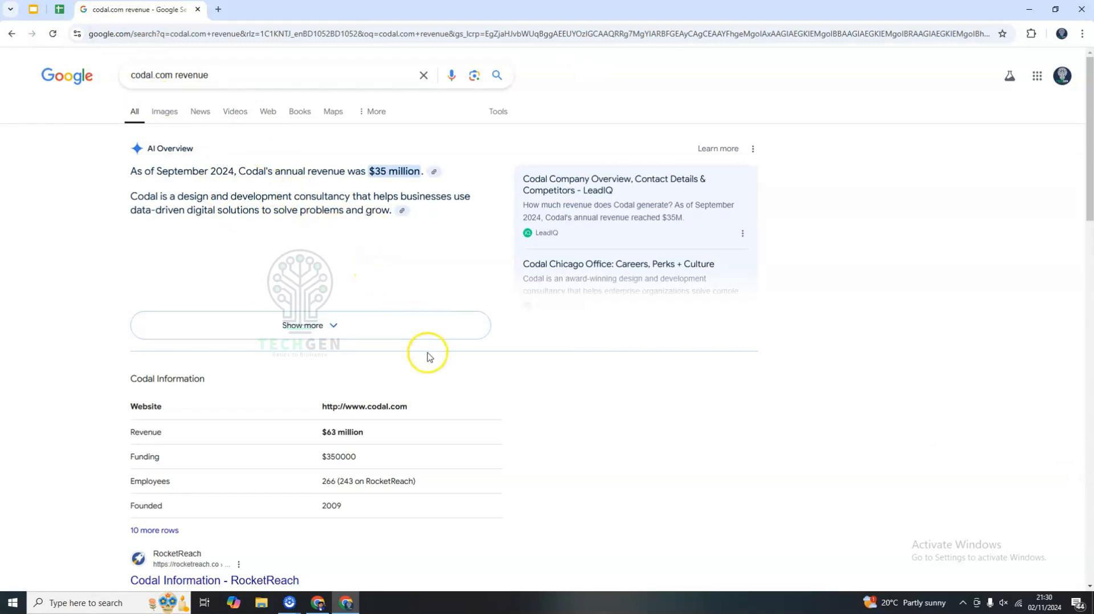
Compare the revenue figures reported for Codal across the search results.
{"action": "scroll", "coordinate": [428, 362], "scroll_direction": "down", "scroll_amount": 2}
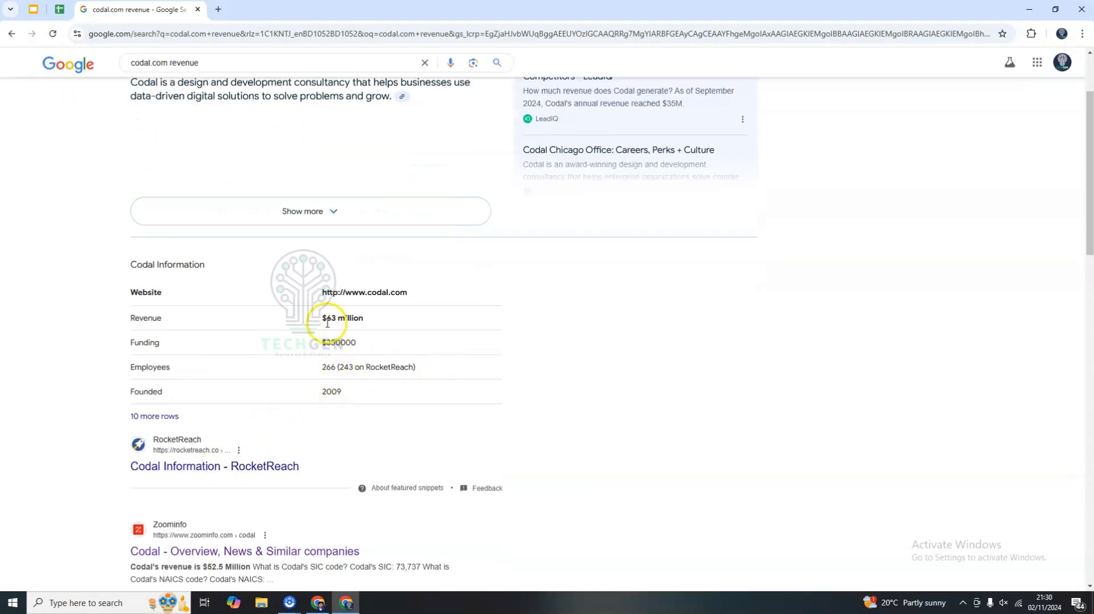
{"action": "scroll", "coordinate": [328, 324], "scroll_direction": "up", "scroll_amount": 1}
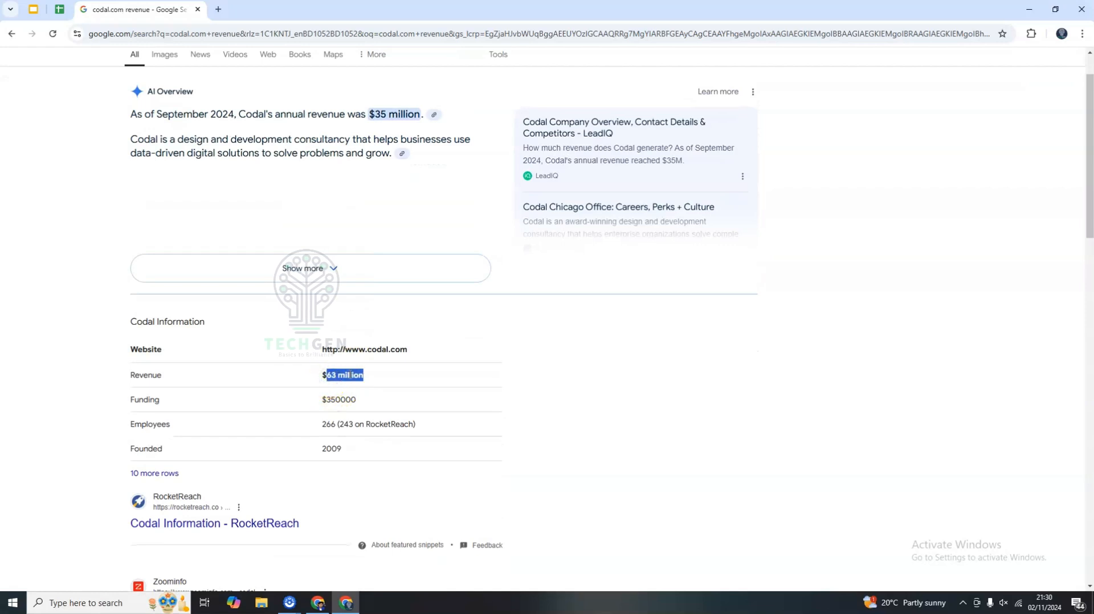
{"action": "left_click", "coordinate": [310, 379]}
{"action": "scroll", "coordinate": [310, 379], "scroll_direction": "down", "scroll_amount": 2}
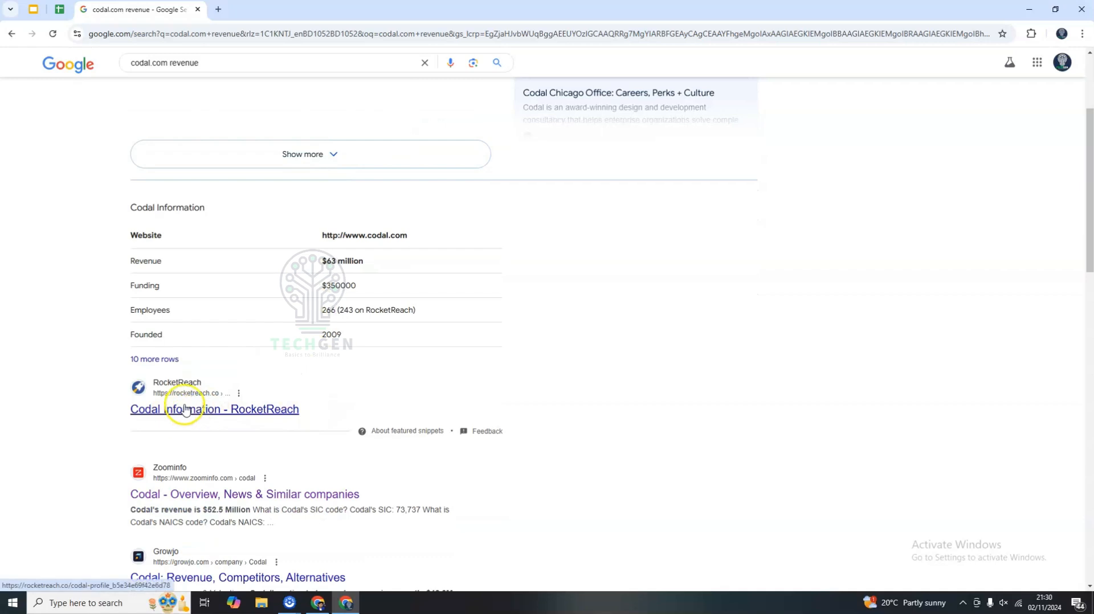
{"action": "scroll", "coordinate": [319, 396], "scroll_direction": "down", "scroll_amount": 3}
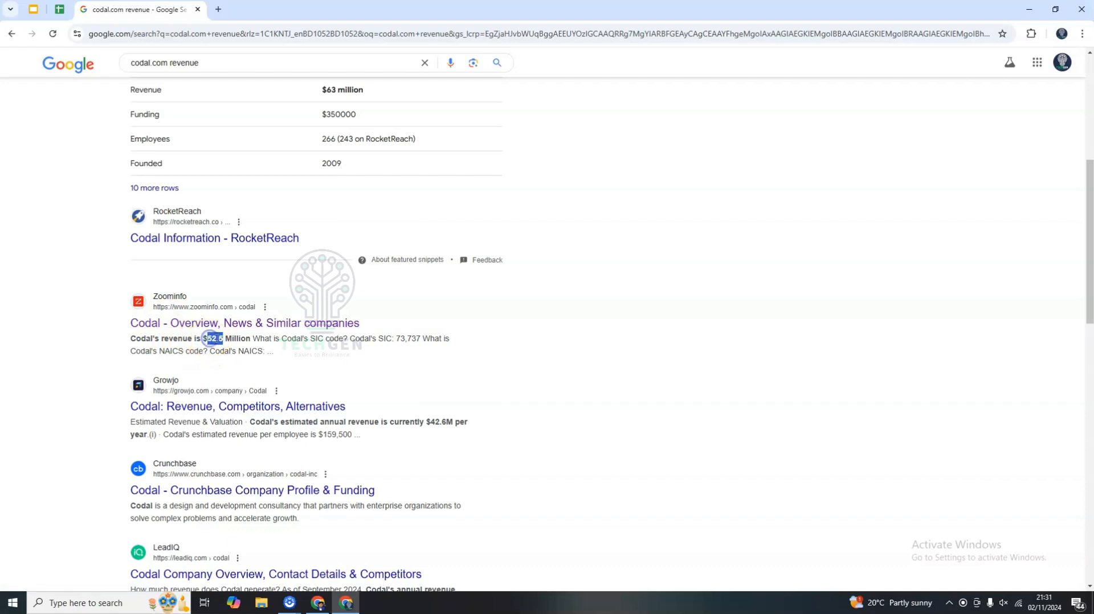
{"action": "scroll", "coordinate": [245, 344], "scroll_direction": "up", "scroll_amount": 2}
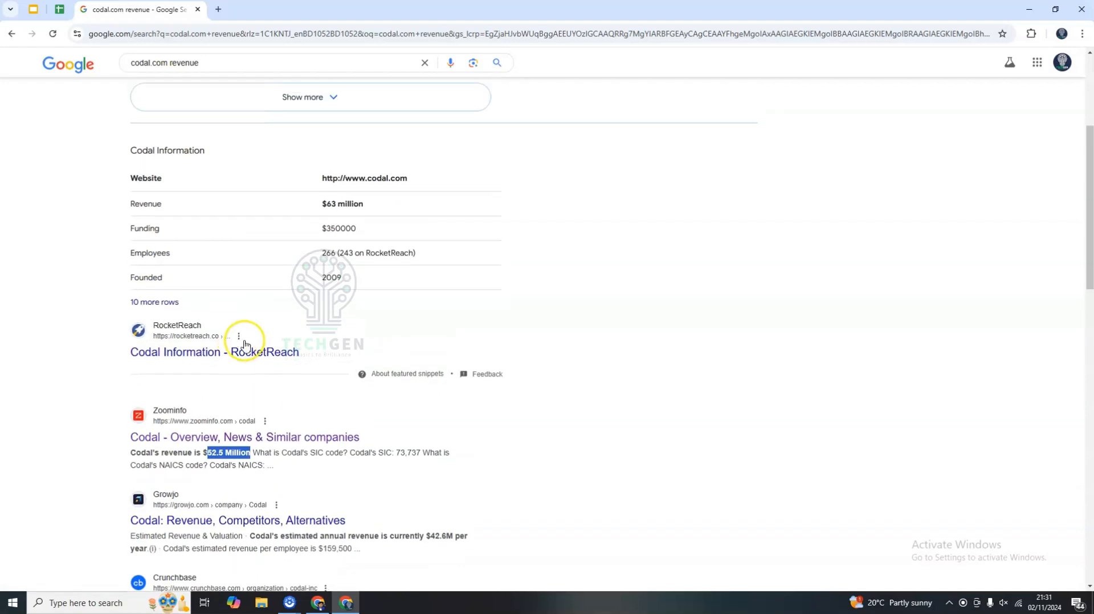
{"action": "double_click", "coordinate": [330, 204]}
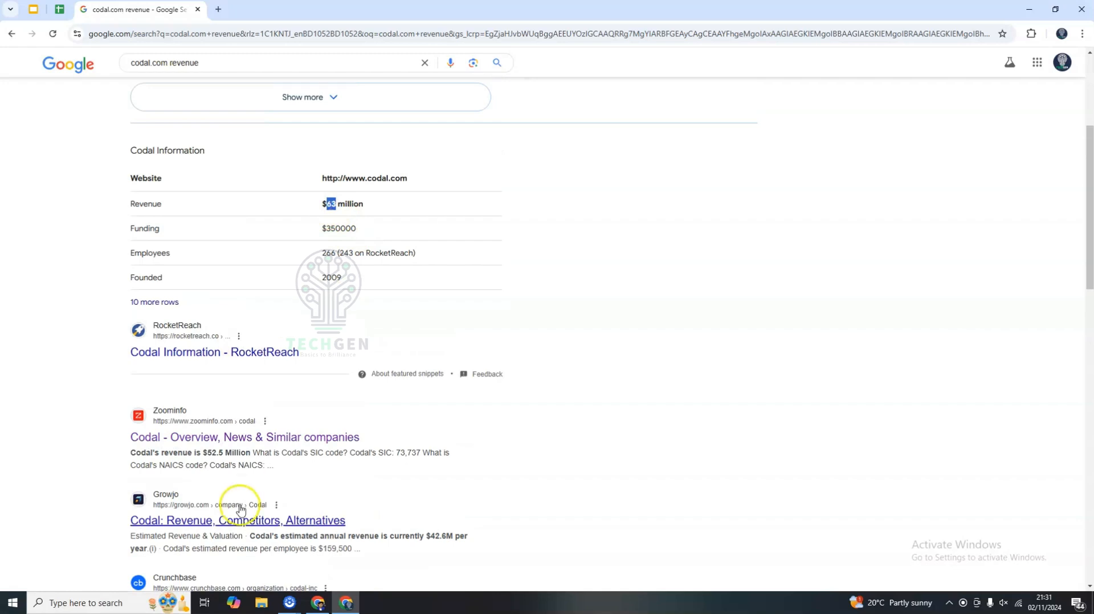
{"action": "left_click_drag", "start_coordinate": [212, 453], "coordinate": [229, 454]}
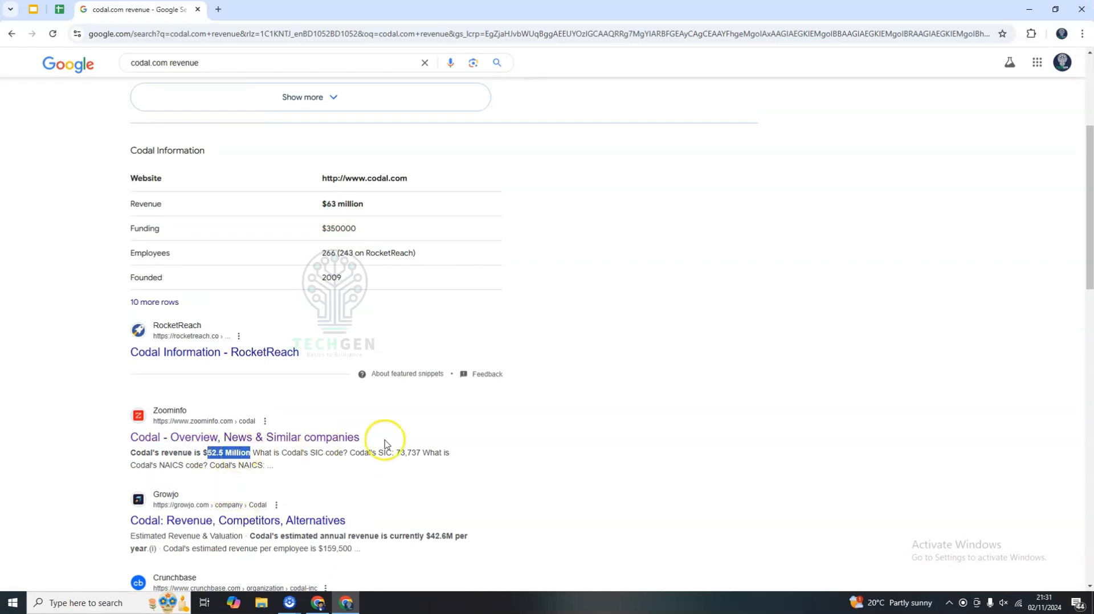
{"action": "scroll", "coordinate": [385, 443], "scroll_direction": "down", "scroll_amount": 3}
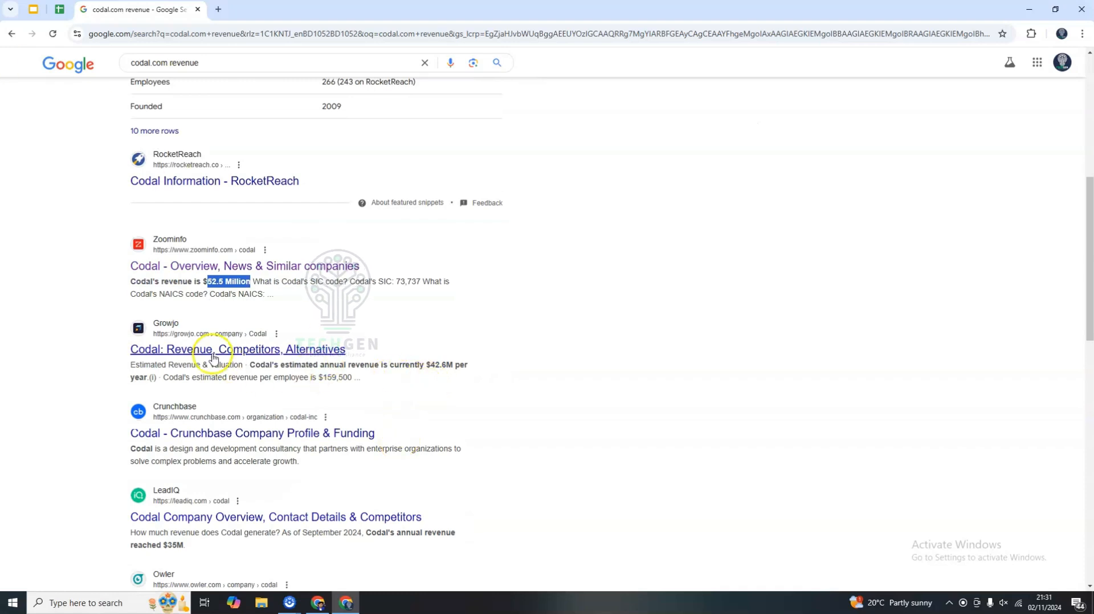
{"action": "double_click", "coordinate": [406, 365]}
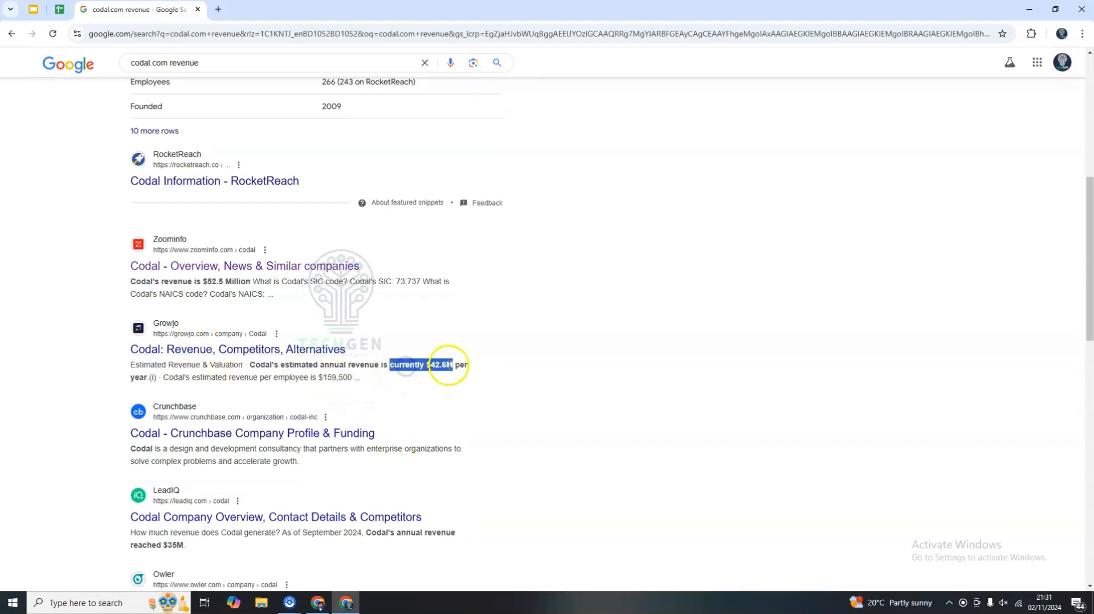
{"action": "scroll", "coordinate": [464, 363], "scroll_direction": "up", "scroll_amount": 1}
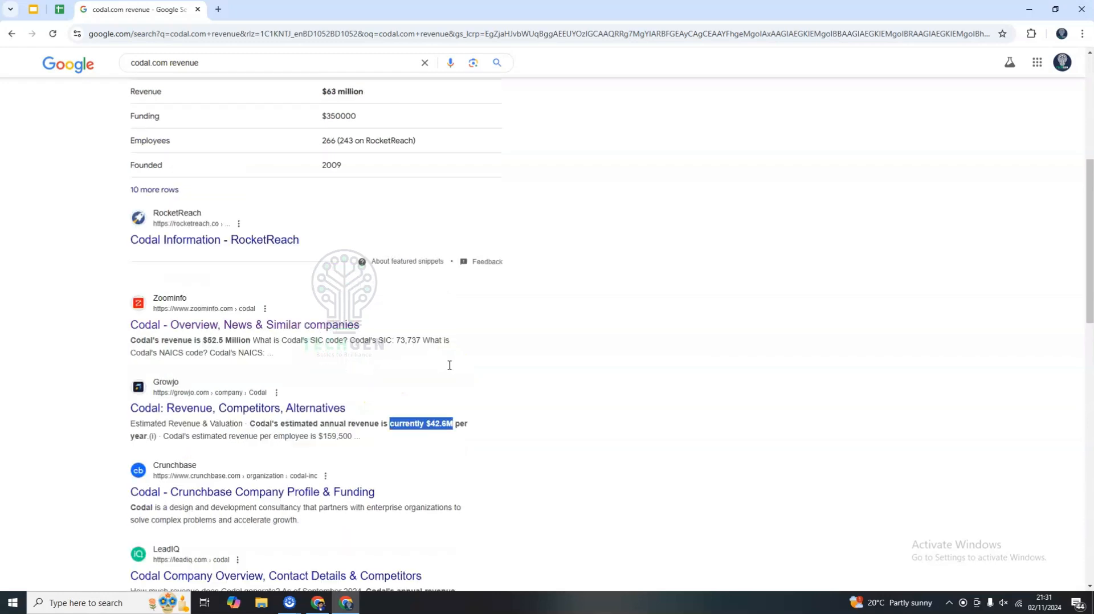
{"action": "scroll", "coordinate": [449, 367], "scroll_direction": "down", "scroll_amount": 3}
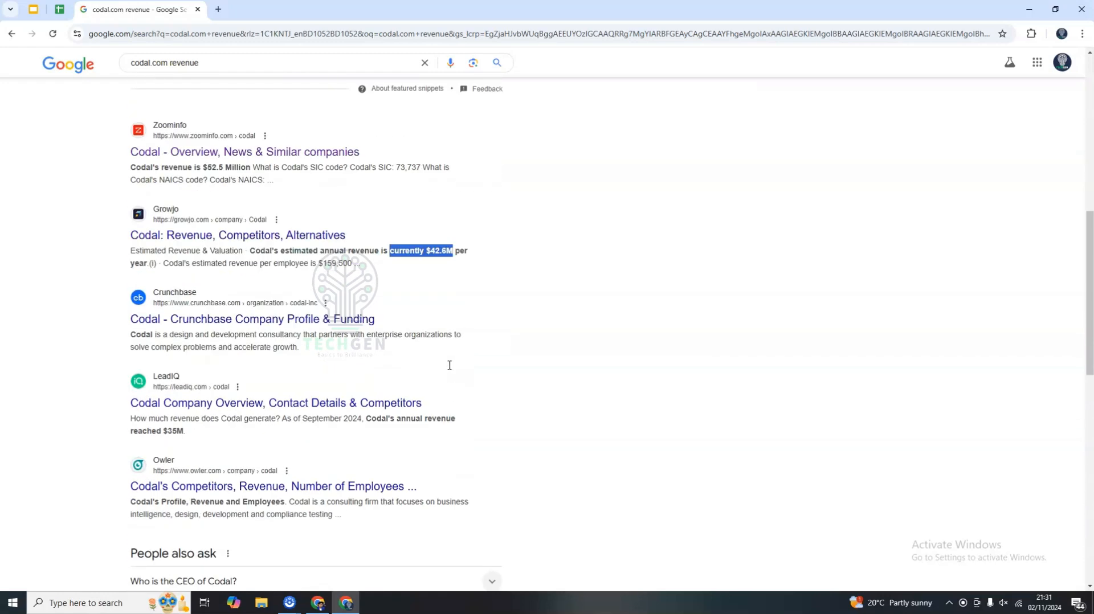
{"action": "left_click", "coordinate": [374, 422]}
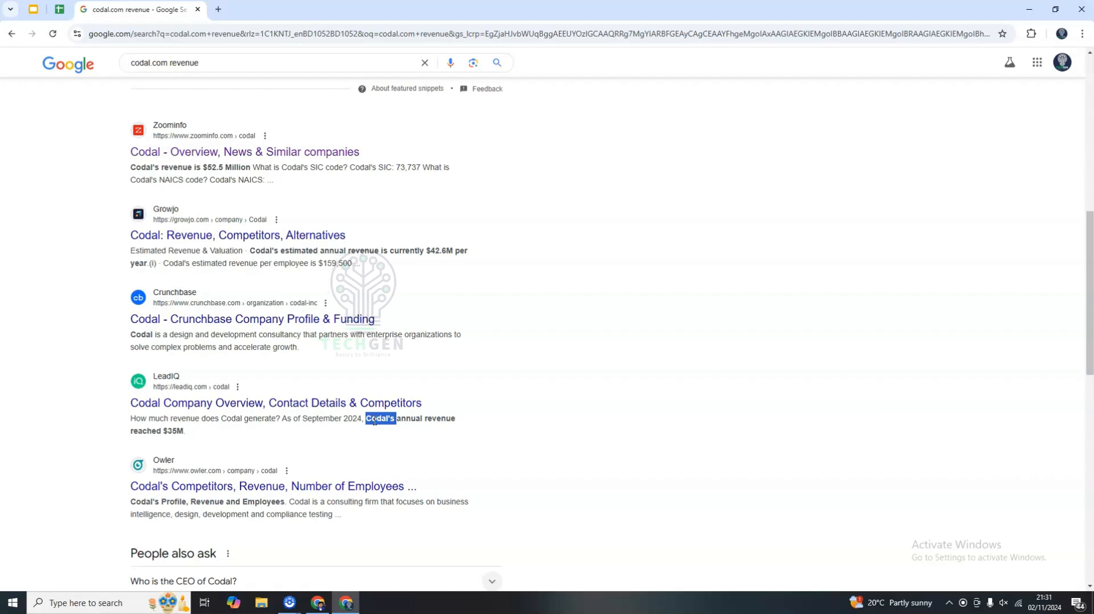
{"action": "scroll", "coordinate": [366, 237], "scroll_direction": "up", "scroll_amount": 2}
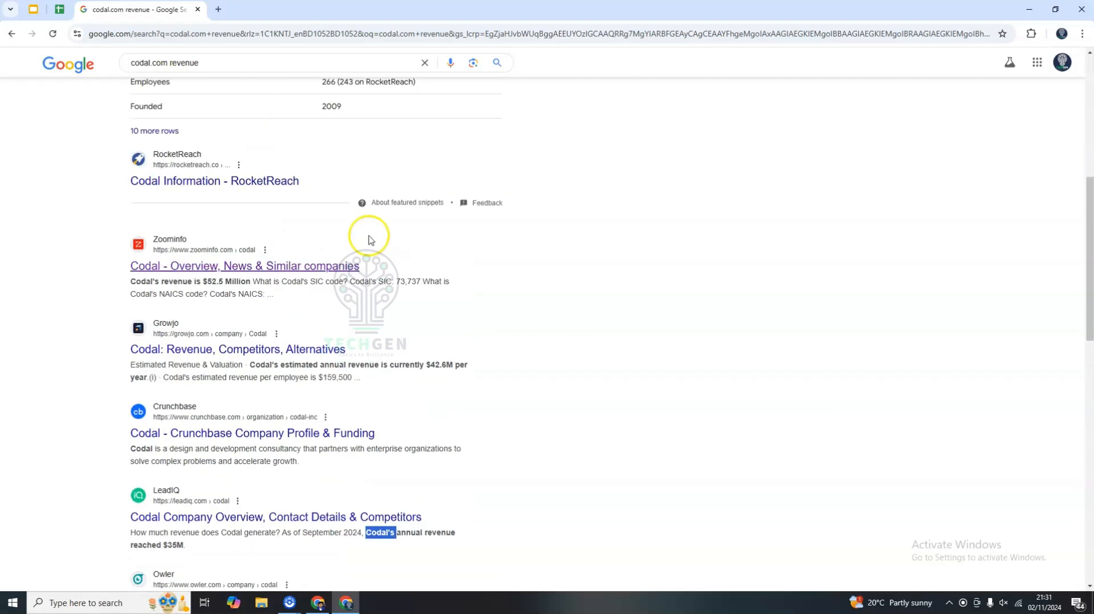
{"action": "scroll", "coordinate": [279, 279], "scroll_direction": "up", "scroll_amount": 1}
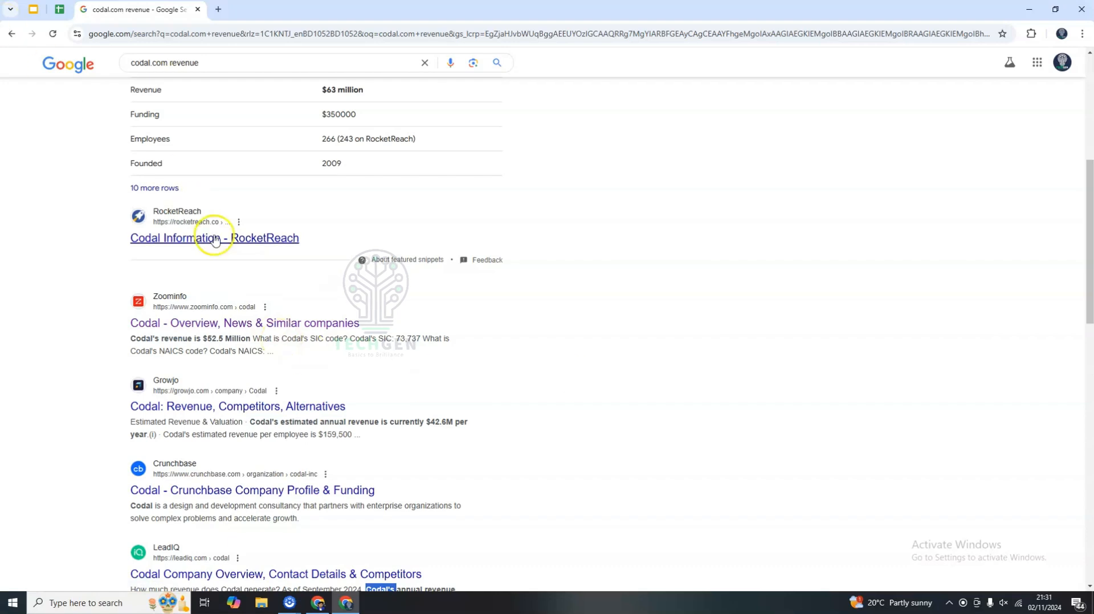
Copy ZoomInfo's $52.5 Million figure and enter it in Codal's Revenue cell.
{"action": "double_click", "coordinate": [207, 338]}
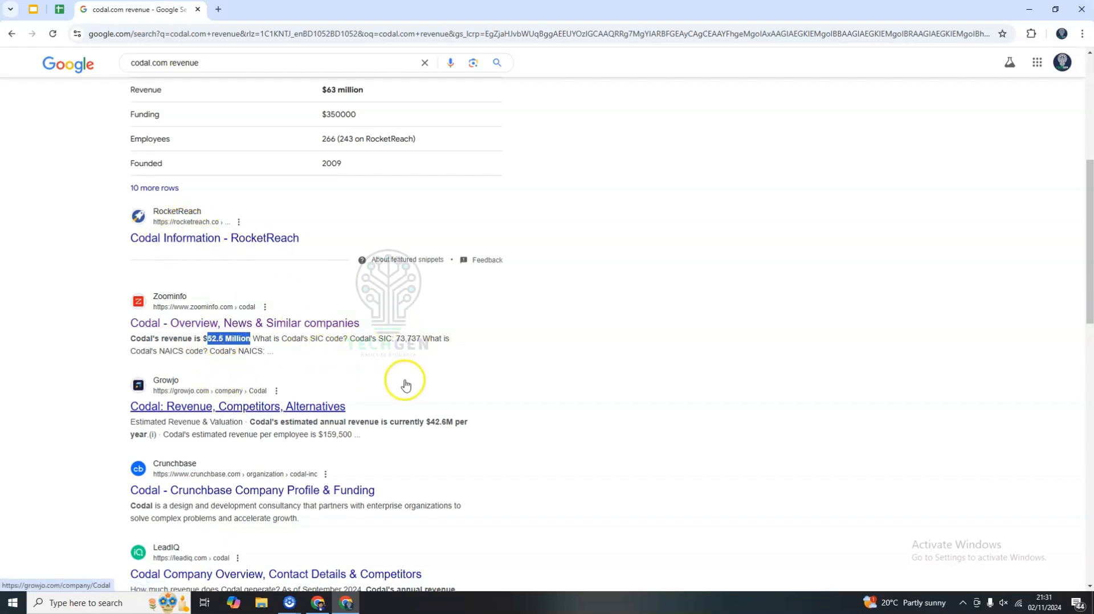
{"action": "scroll", "coordinate": [309, 449], "scroll_direction": "down", "scroll_amount": 1}
{"action": "scroll", "coordinate": [309, 448], "scroll_direction": "down", "scroll_amount": 4}
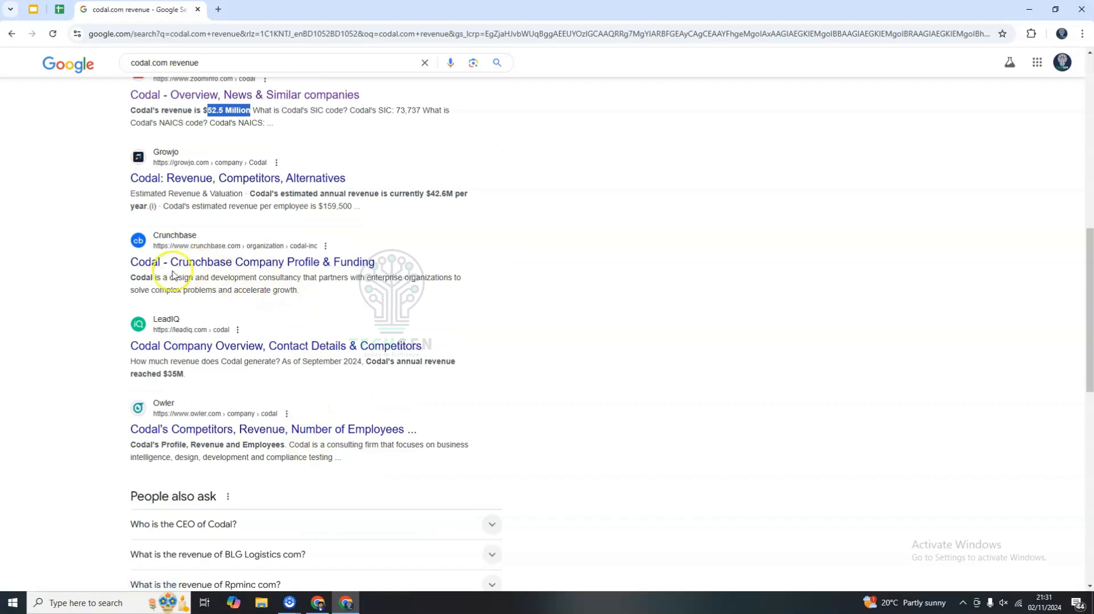
{"action": "scroll", "coordinate": [249, 315], "scroll_direction": "up", "scroll_amount": 2}
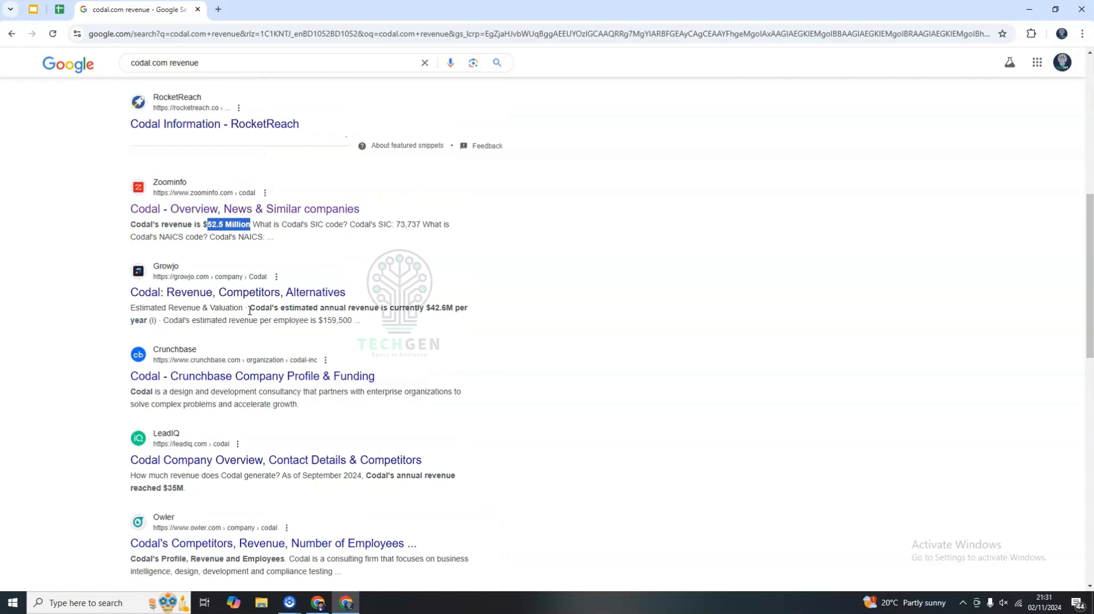
{"action": "left_click", "coordinate": [60, 9]}
{"action": "left_click", "coordinate": [349, 173]}
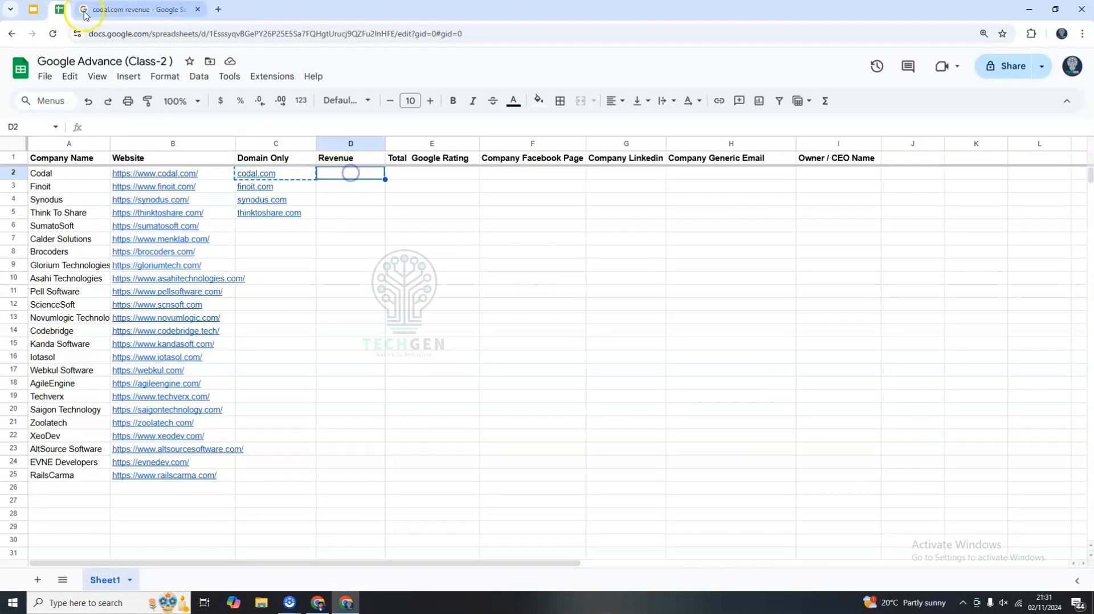
{"action": "left_click", "coordinate": [137, 9]}
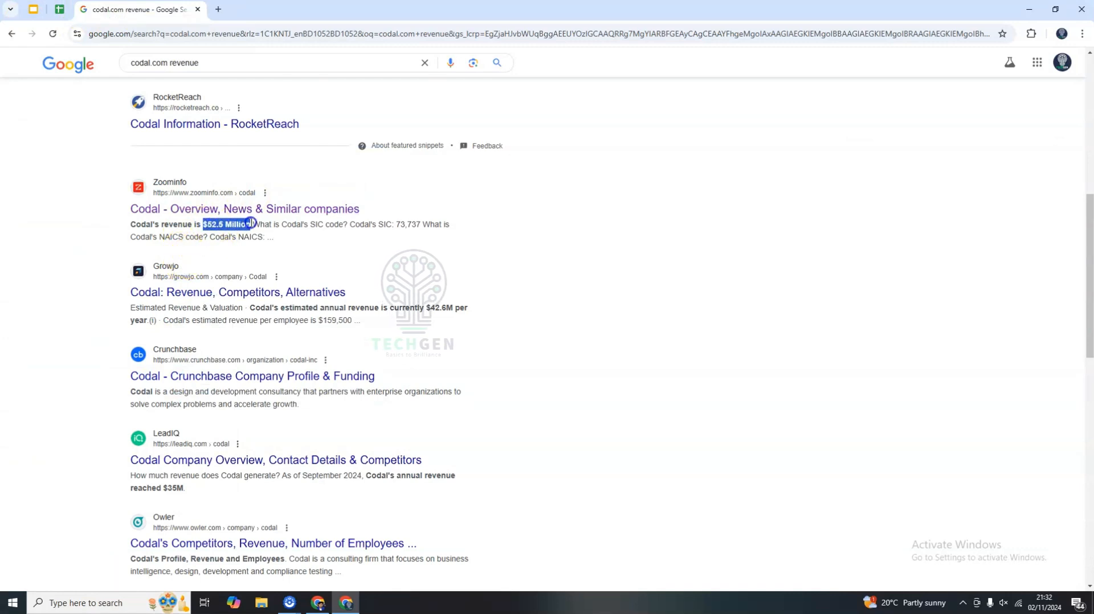
{"action": "left_click", "coordinate": [59, 11]}
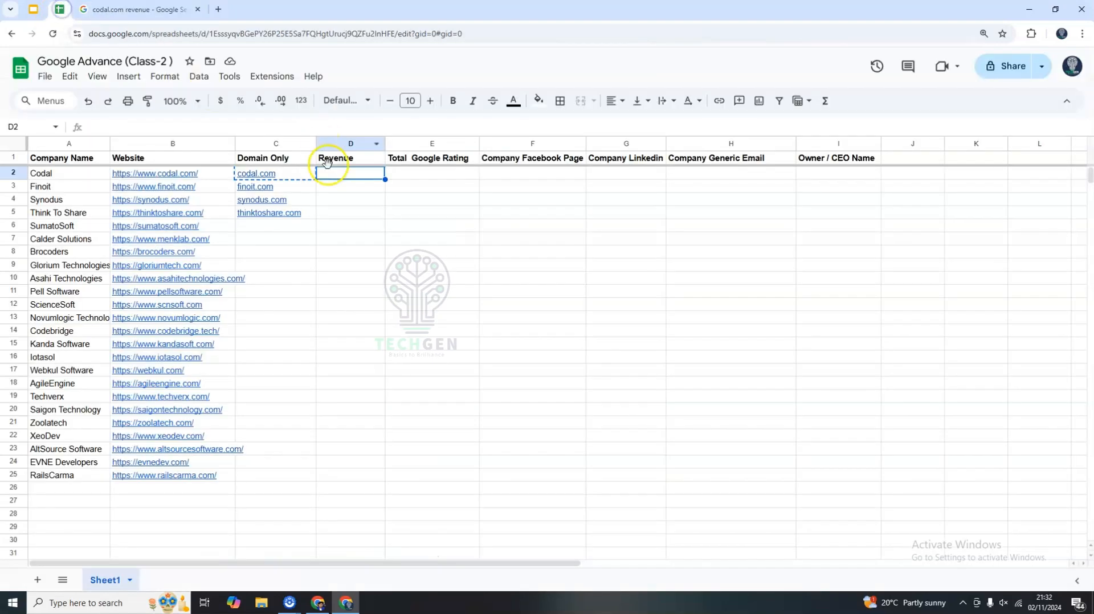
{"action": "left_click", "coordinate": [276, 173]}
{"action": "double_click", "coordinate": [342, 172]}
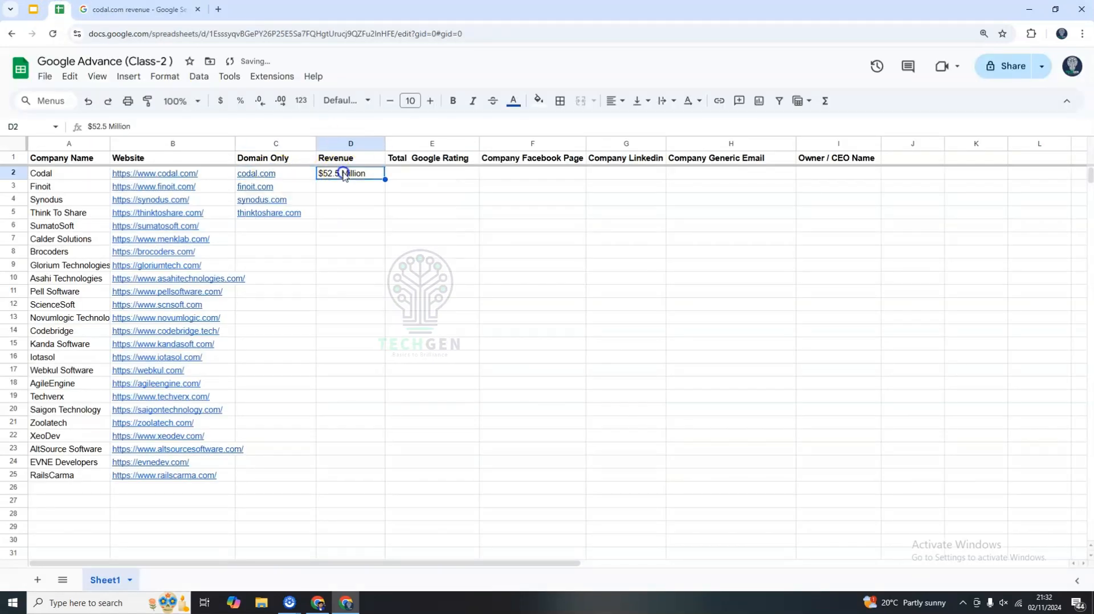
Examine the Total Google Rating column header and return to the Codal revenue search results.
{"action": "left_click", "coordinate": [399, 175]}
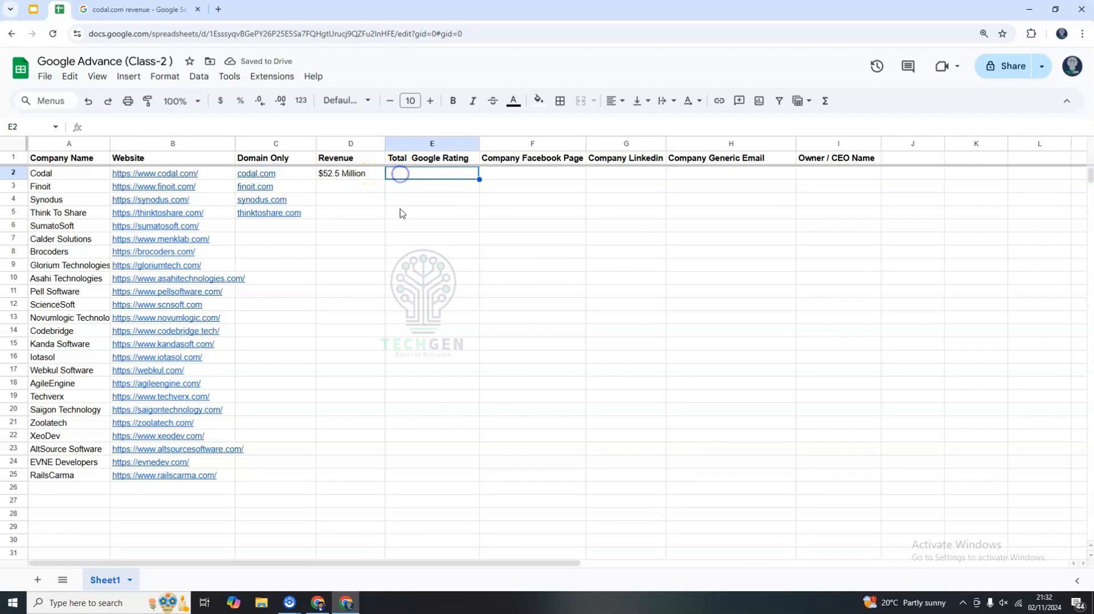
{"action": "double_click", "coordinate": [404, 160]}
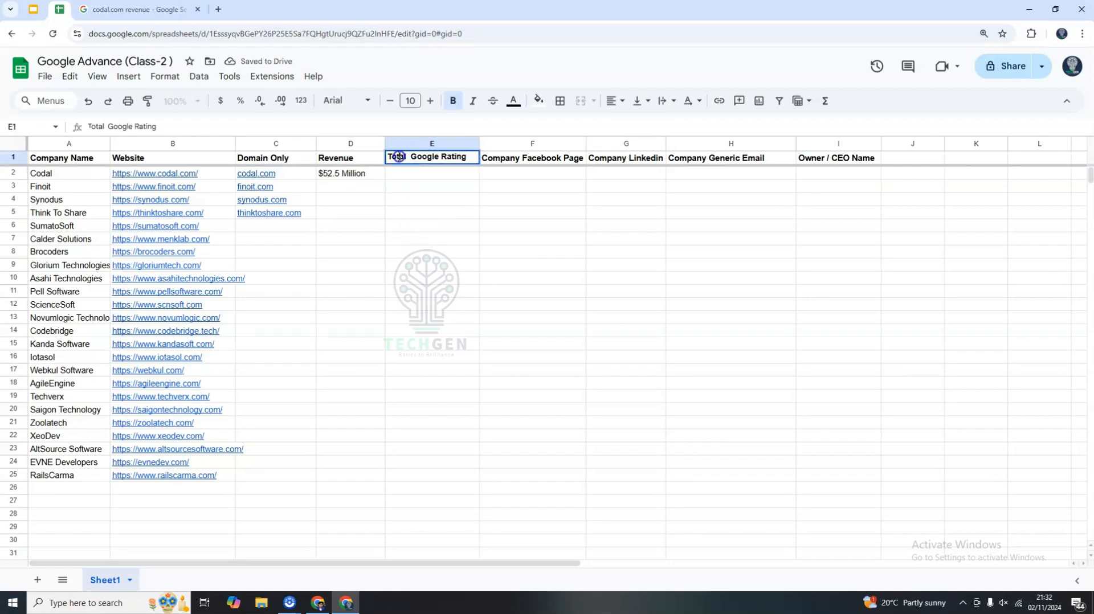
{"action": "left_click_drag", "start_coordinate": [399, 156], "coordinate": [472, 158]}
{"action": "left_click", "coordinate": [434, 214]}
{"action": "left_click", "coordinate": [143, 10]}
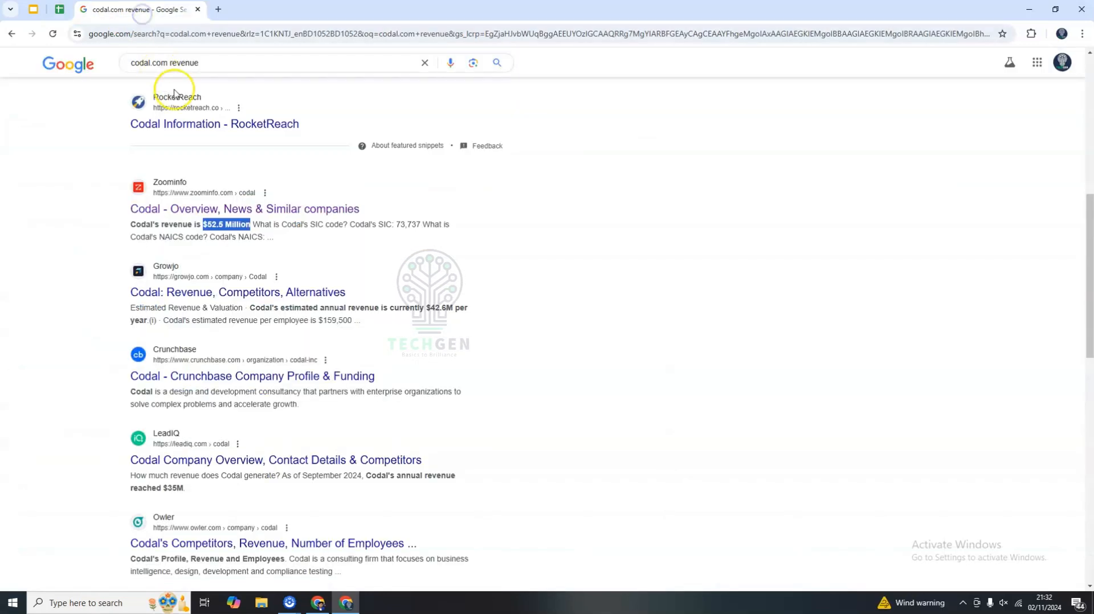
{"action": "scroll", "coordinate": [183, 114], "scroll_direction": "up", "scroll_amount": 8}
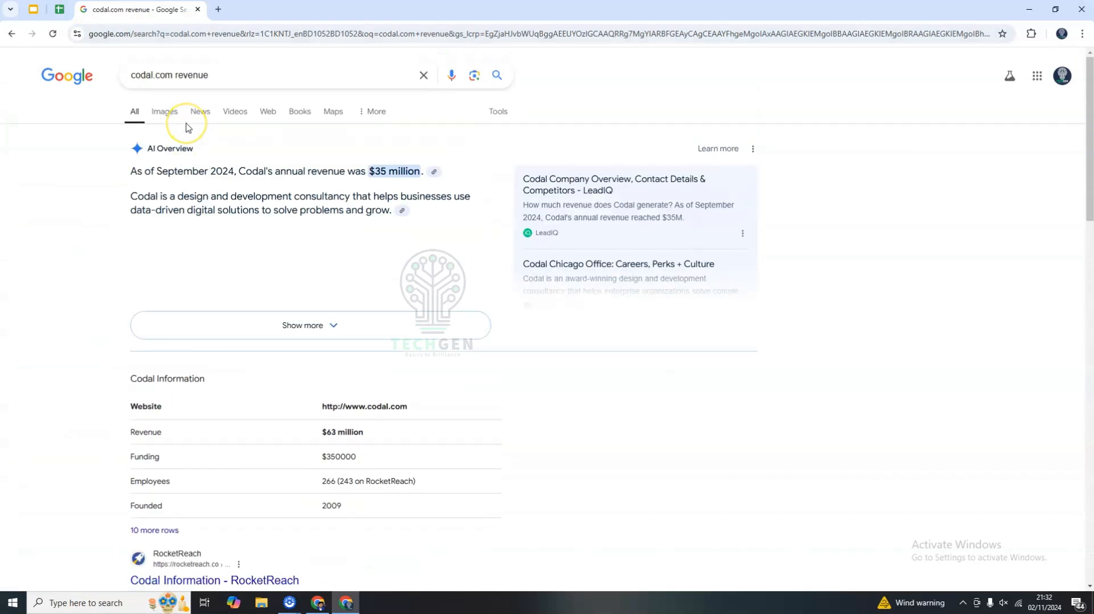
{"action": "left_click", "coordinate": [188, 74]}
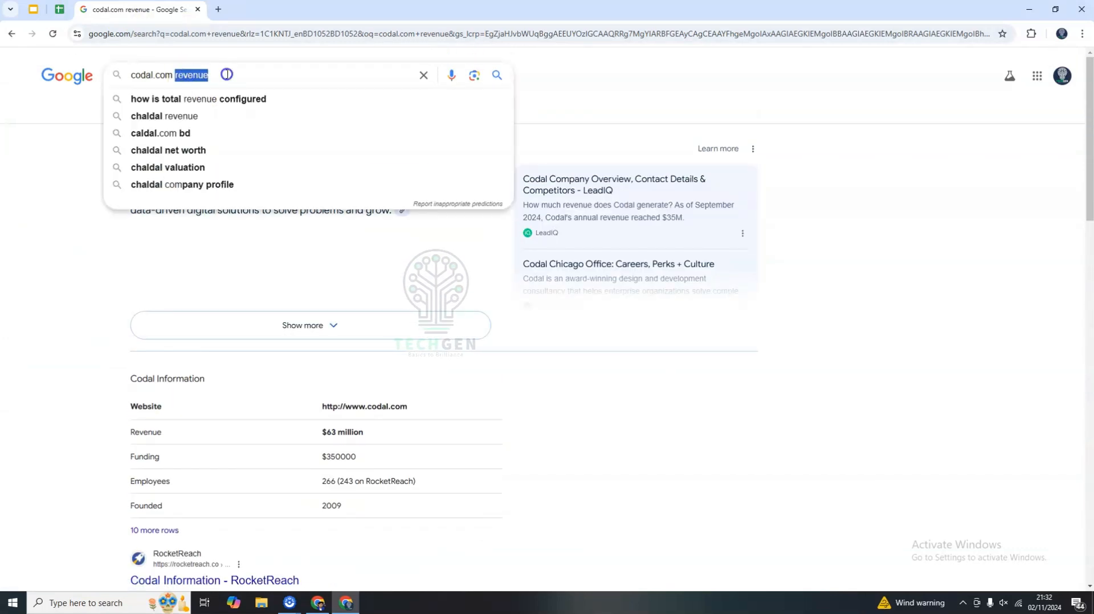
Open Google Maps in a new tab by searching for google map.
{"action": "left_click", "coordinate": [219, 10]}
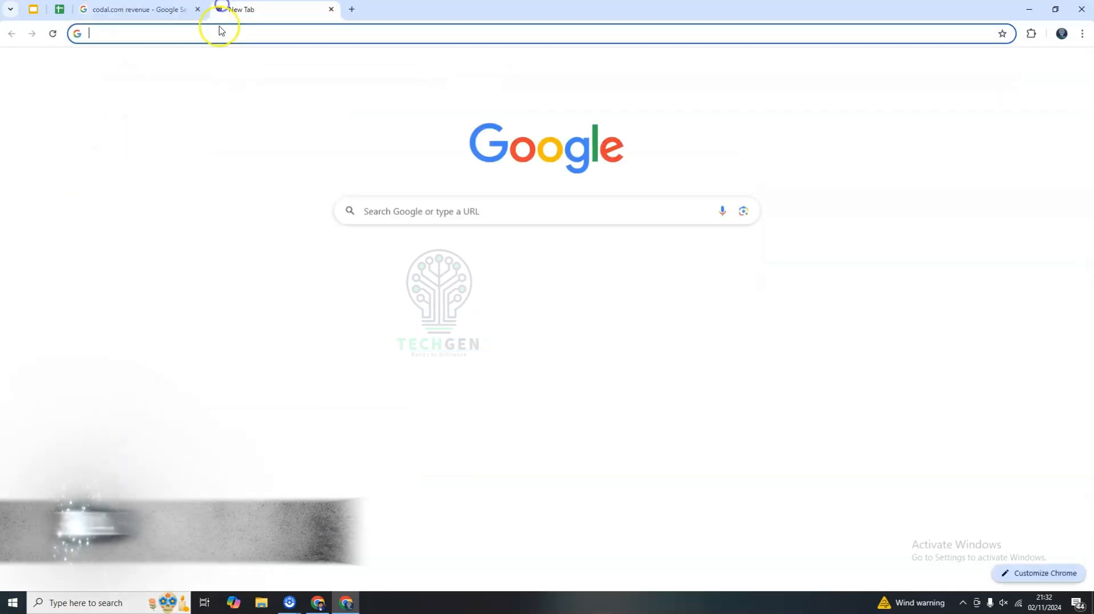
{"action": "left_click", "coordinate": [208, 33]}
{"action": "type", "text": "google map"}
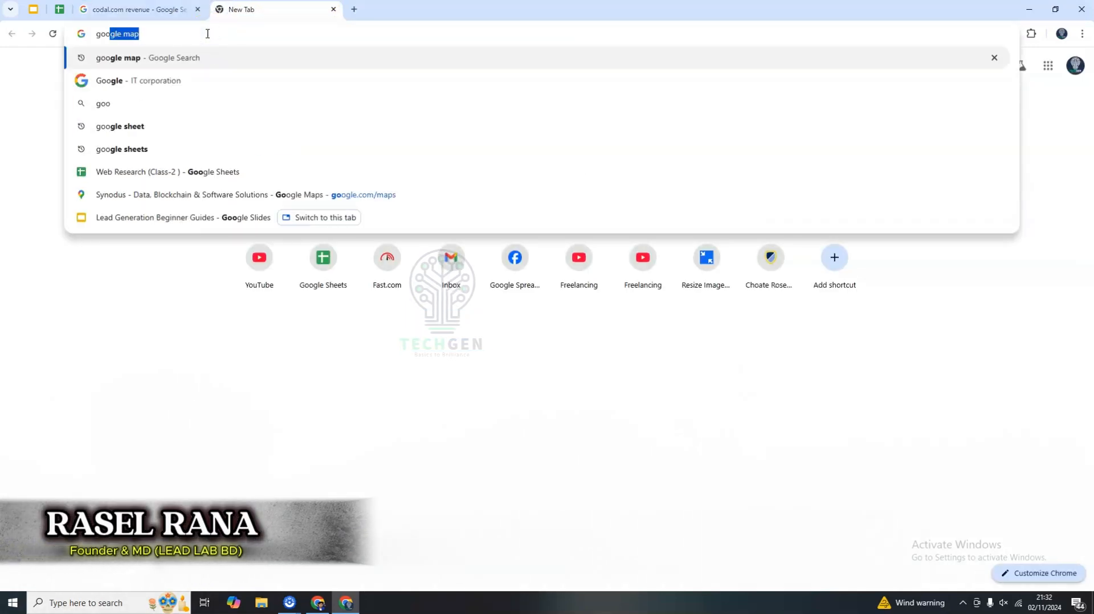
{"action": "key", "text": "Return"}
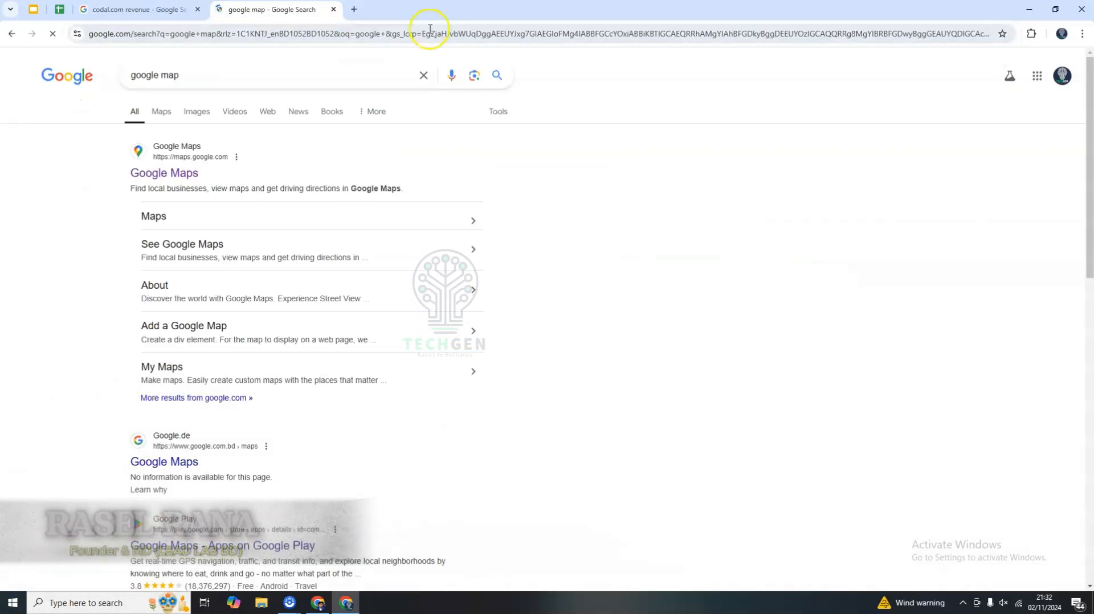
{"action": "left_click", "coordinate": [167, 175]}
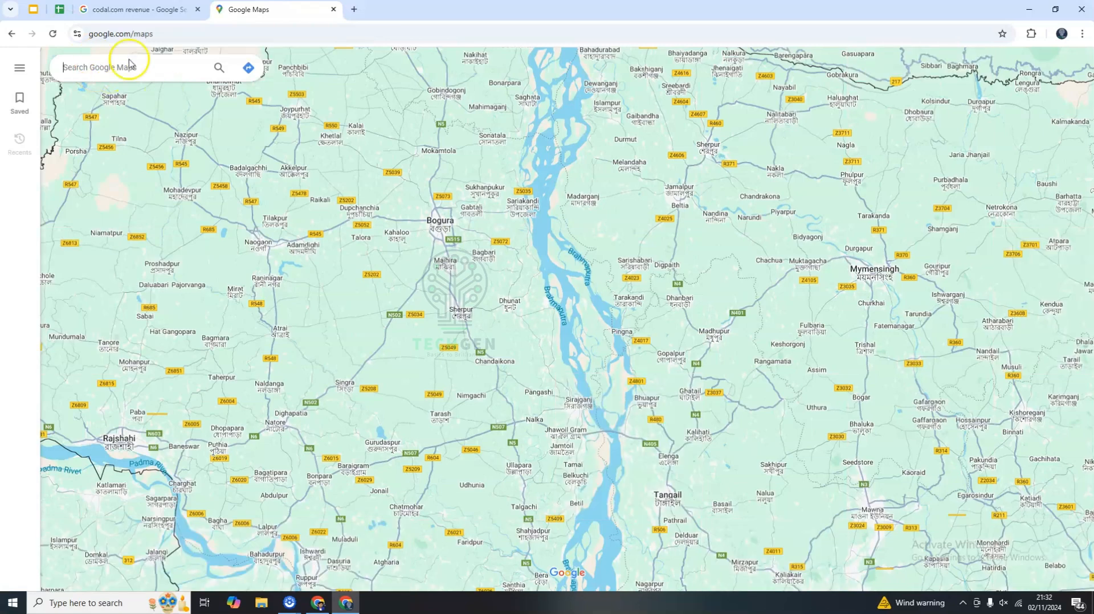
Copy Codal's domain codal.com and search for it on Google Maps.
{"action": "left_click", "coordinate": [59, 9]}
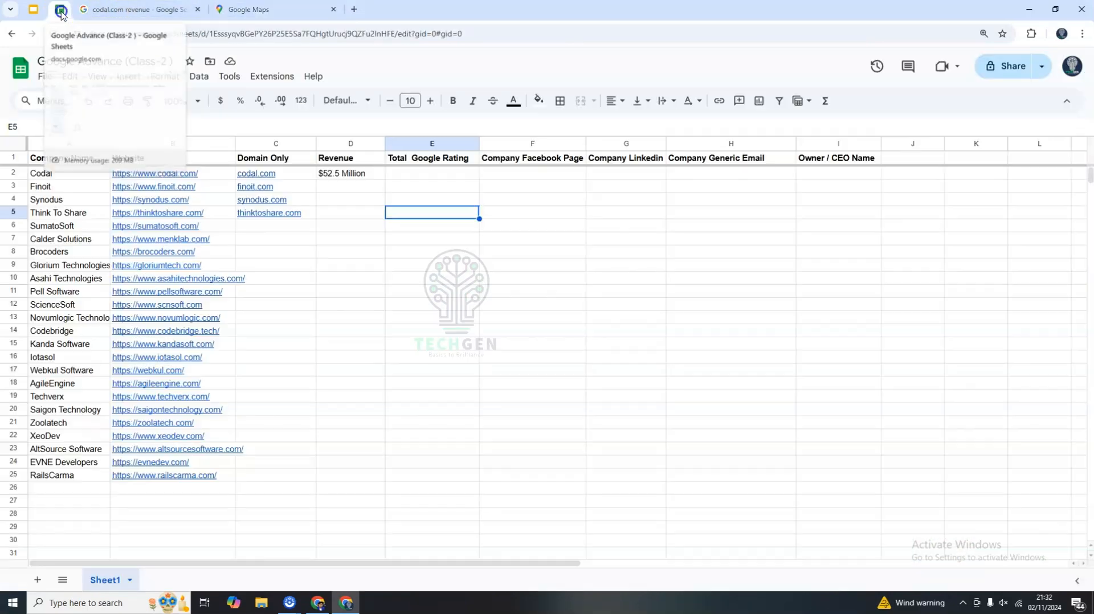
{"action": "left_click", "coordinate": [279, 176]}
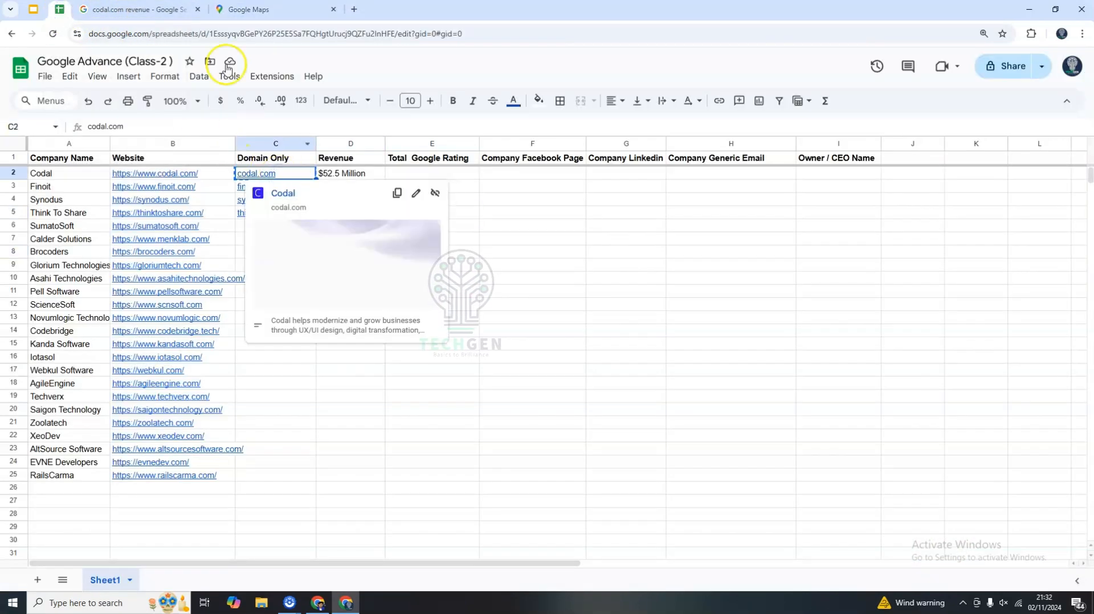
{"action": "left_click", "coordinate": [260, 9]}
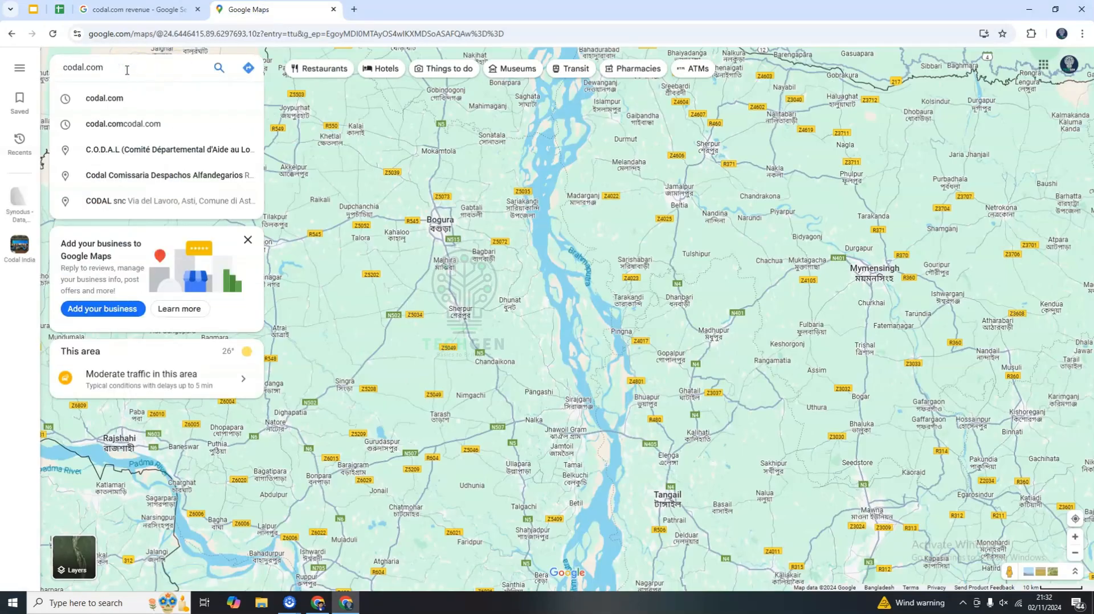
{"action": "key", "text": "Return"}
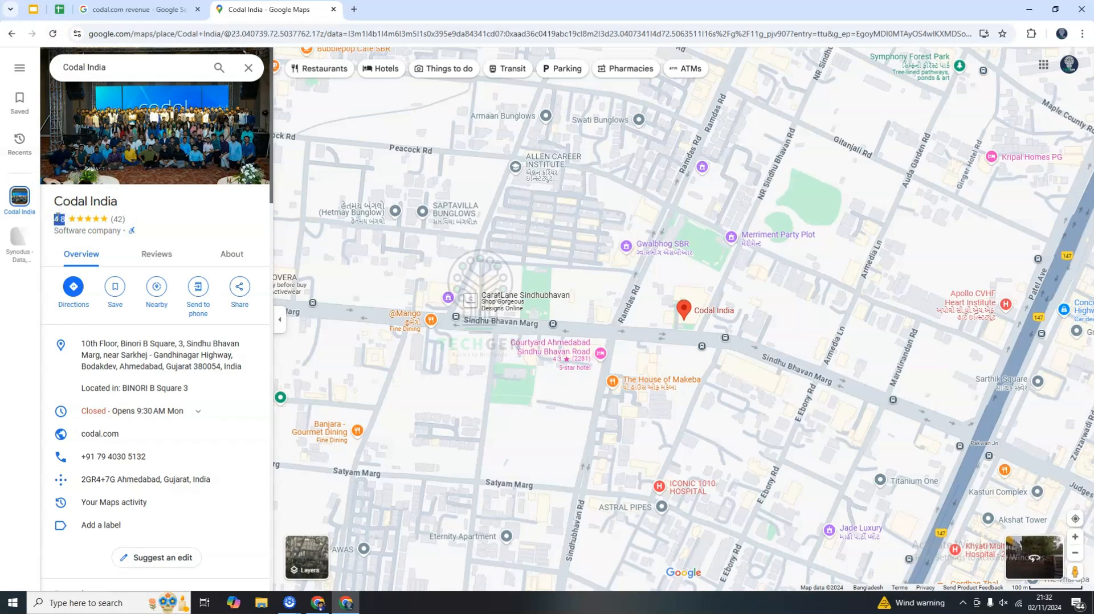
Enter 42 from Codal India's Maps listing in Codal's Total Google Rating cell.
{"action": "left_click", "coordinate": [61, 15]}
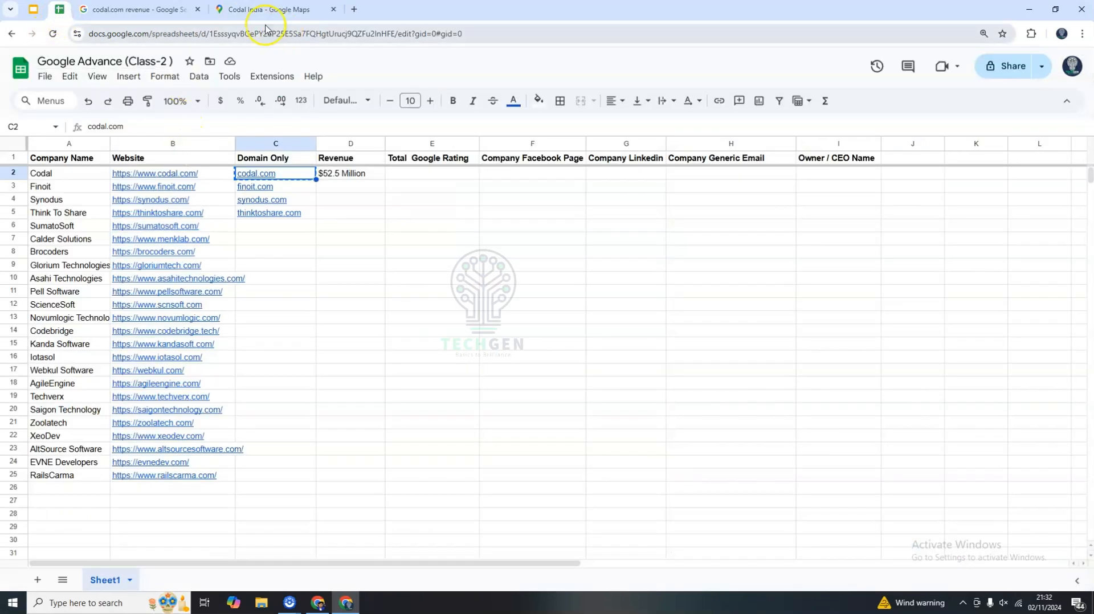
{"action": "left_click", "coordinate": [296, 9]}
{"action": "left_click", "coordinate": [156, 211]}
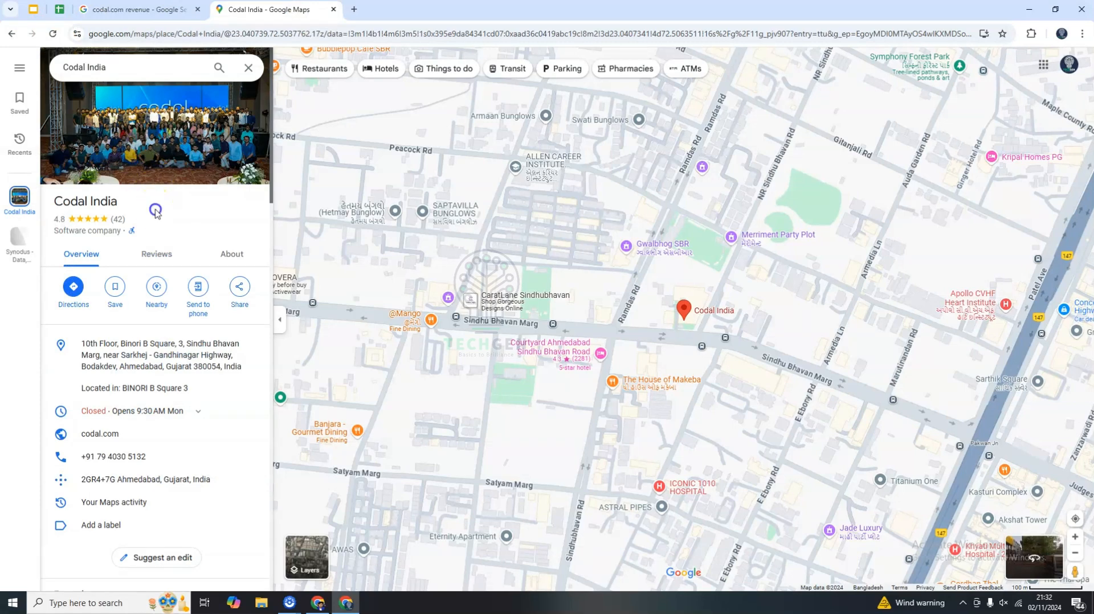
{"action": "left_click", "coordinate": [59, 10]}
{"action": "left_click", "coordinate": [416, 179]}
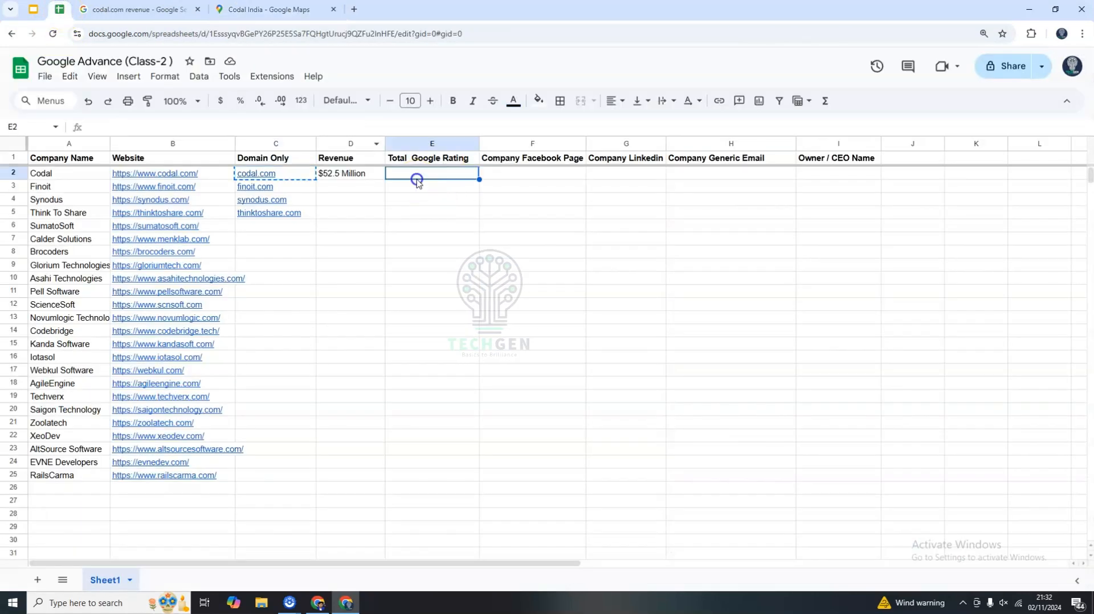
{"action": "left_click", "coordinate": [285, 14]}
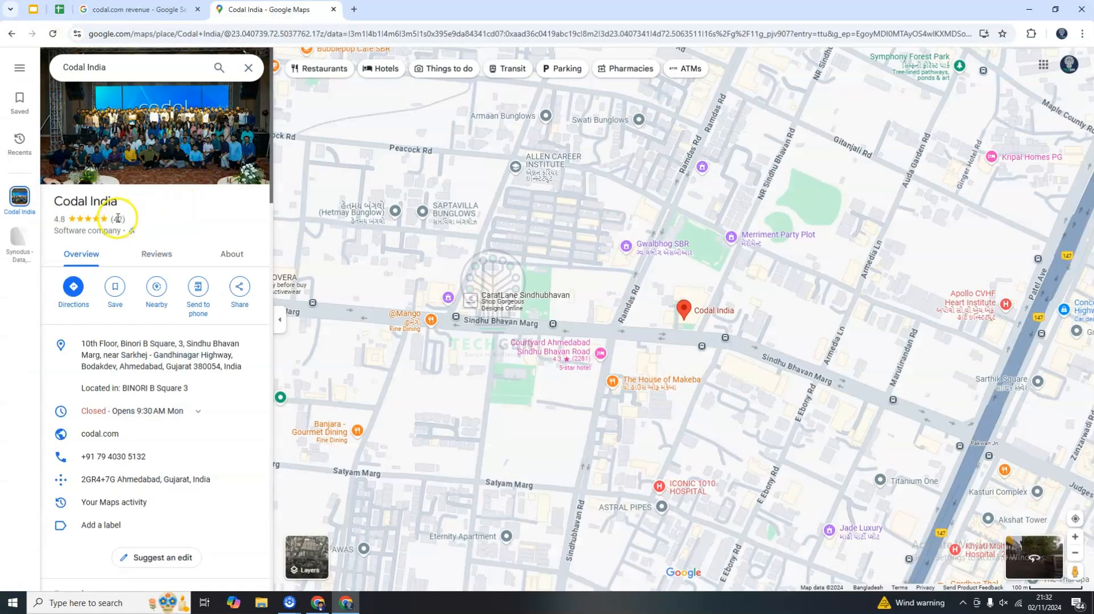
{"action": "left_click", "coordinate": [68, 16]}
{"action": "double_click", "coordinate": [402, 173]}
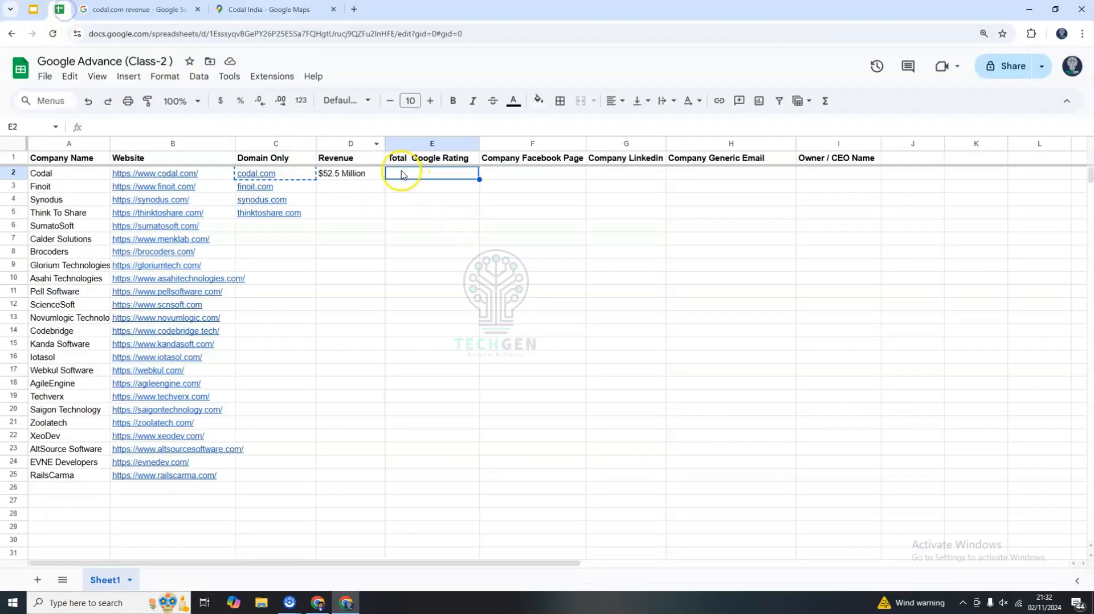
{"action": "type", "text": "42"}
{"action": "left_click", "coordinate": [410, 213]}
Check the Company Facebook Page header and search the web for codal.com facebook.
{"action": "left_click", "coordinate": [528, 174]}
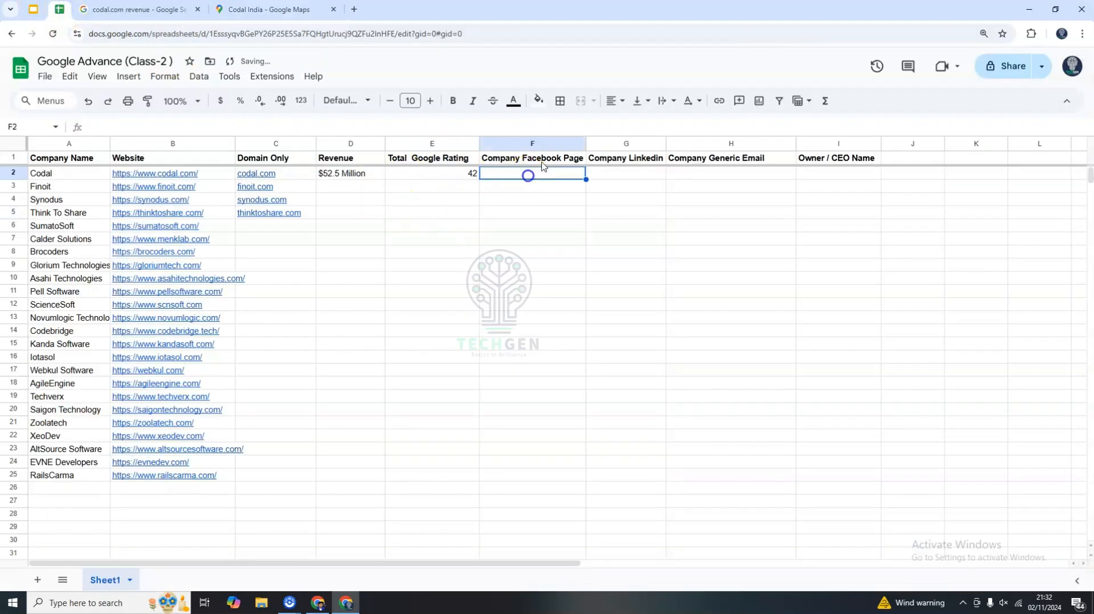
{"action": "double_click", "coordinate": [548, 159]}
{"action": "left_click_drag", "start_coordinate": [495, 158], "coordinate": [525, 159]}
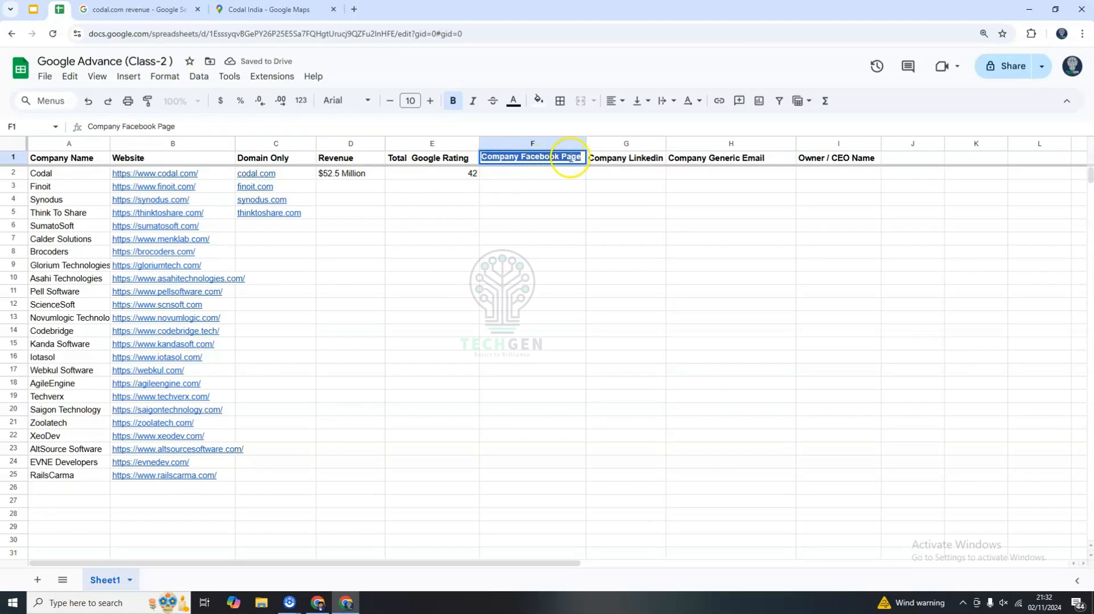
{"action": "left_click", "coordinate": [544, 213]}
{"action": "left_click", "coordinate": [154, 11]}
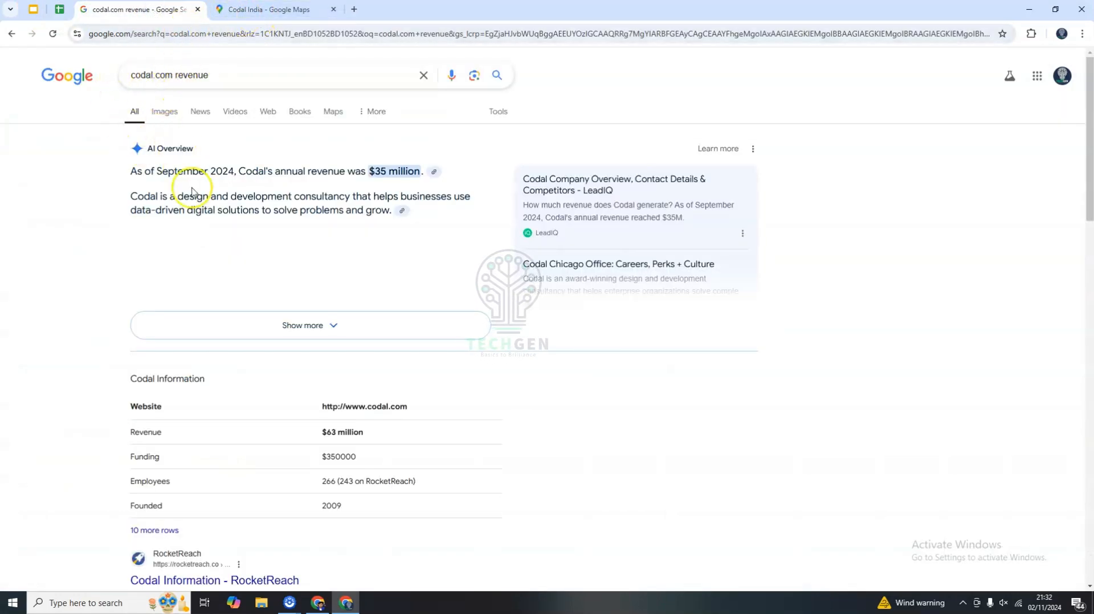
{"action": "left_click", "coordinate": [196, 75]}
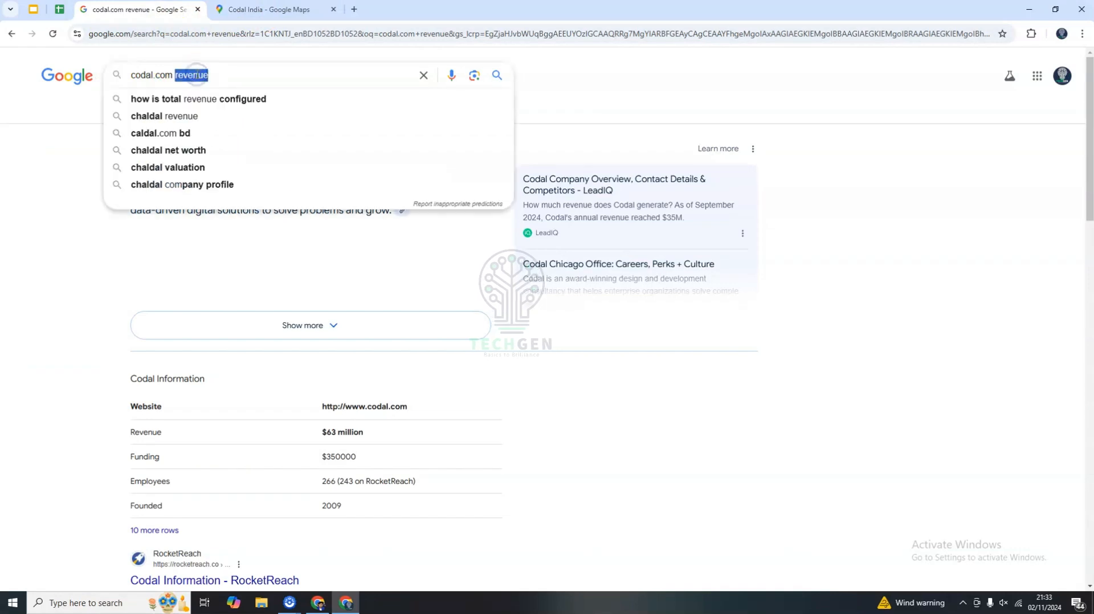
{"action": "key", "text": "BackSpace"}
{"action": "type", "text": "f"}
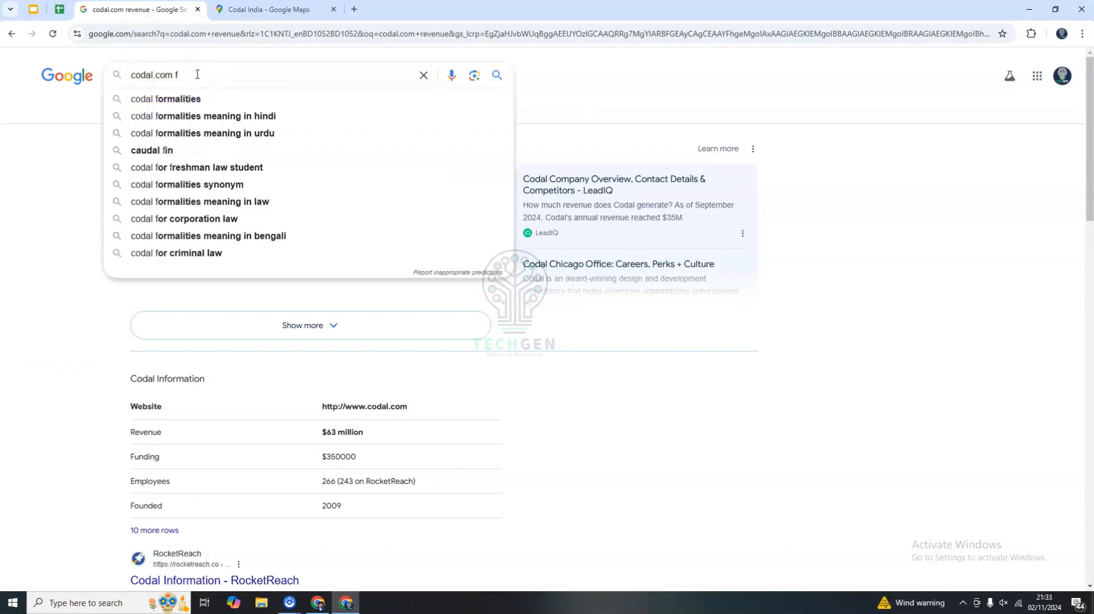
{"action": "type", "text": "ca"}
{"action": "key", "text": "BackSpace"}
{"action": "key", "text": "BackSpace"}
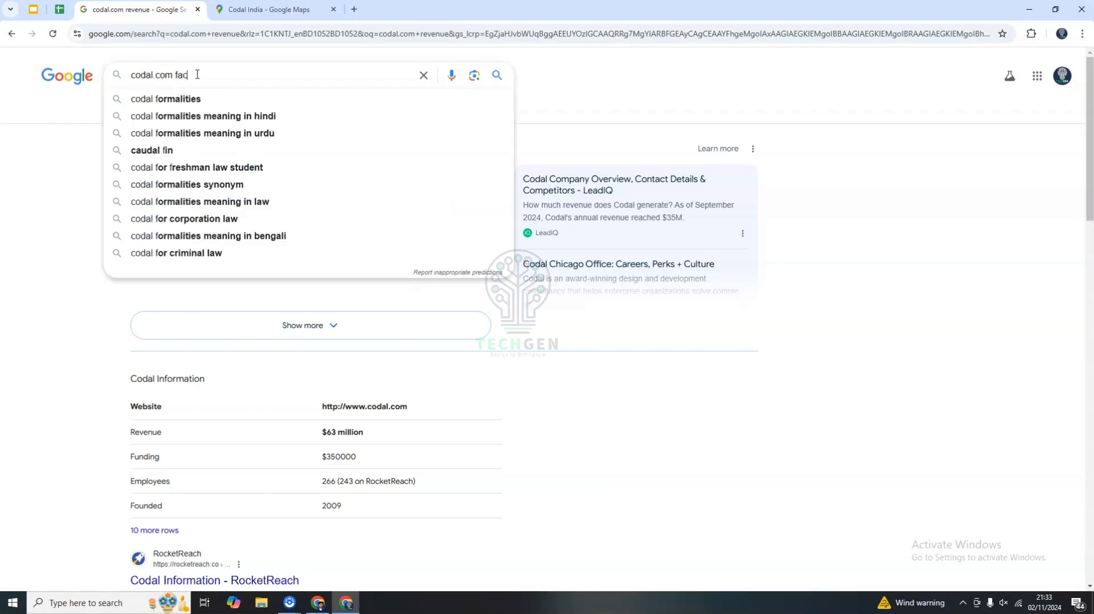
{"action": "type", "text": "acebook"}
{"action": "key", "text": "Return"}
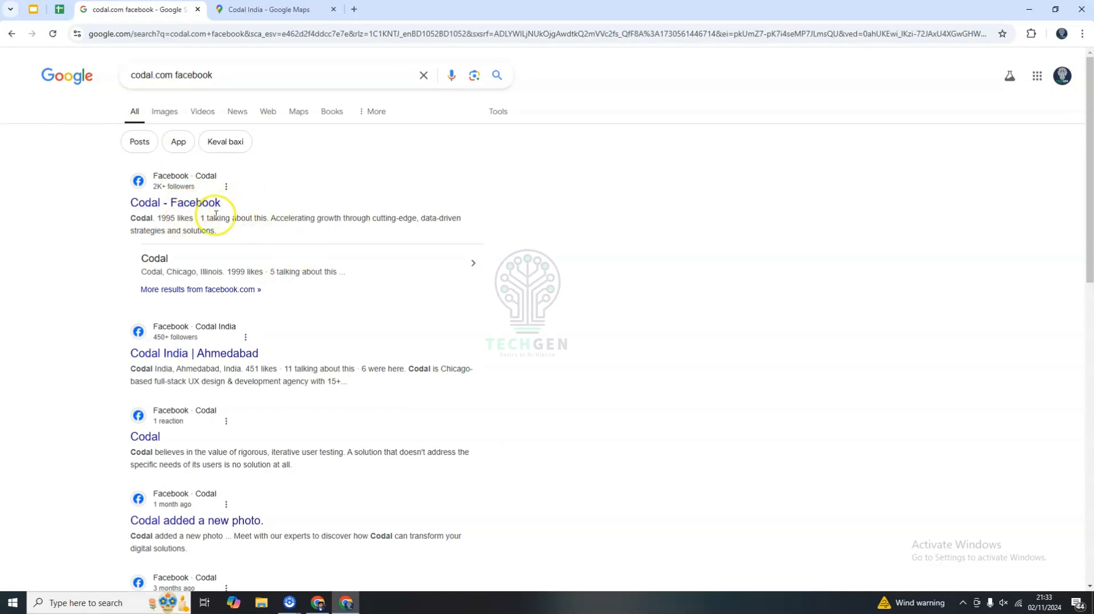
Open Codal's Facebook page in a new tab, close the login dialog and copy the page URL.
{"action": "right_click", "coordinate": [195, 201]}
{"action": "left_click", "coordinate": [267, 214]}
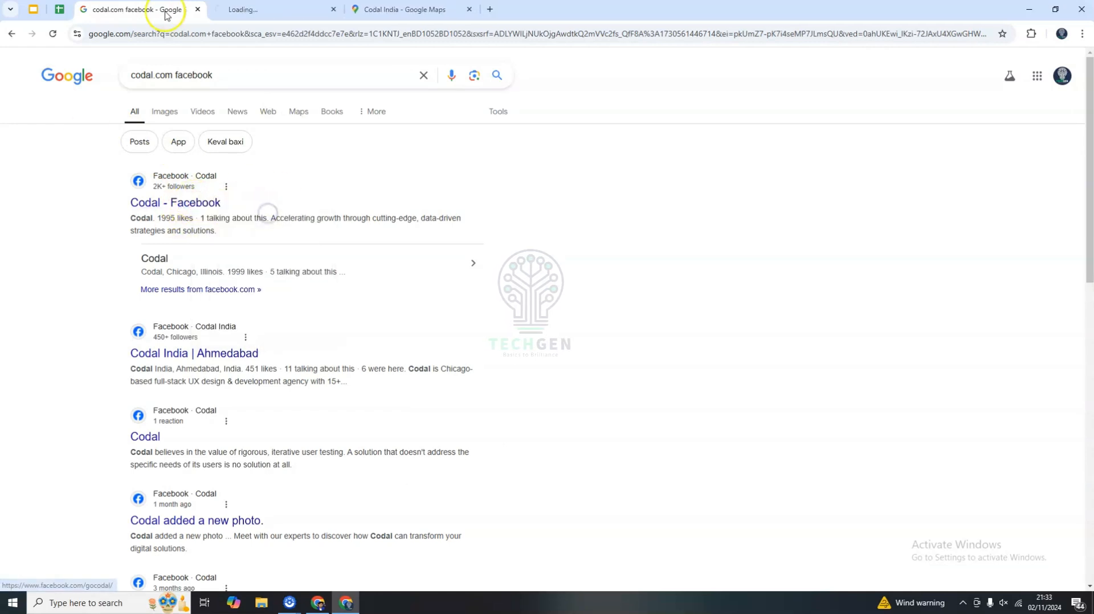
{"action": "left_click", "coordinate": [254, 16]}
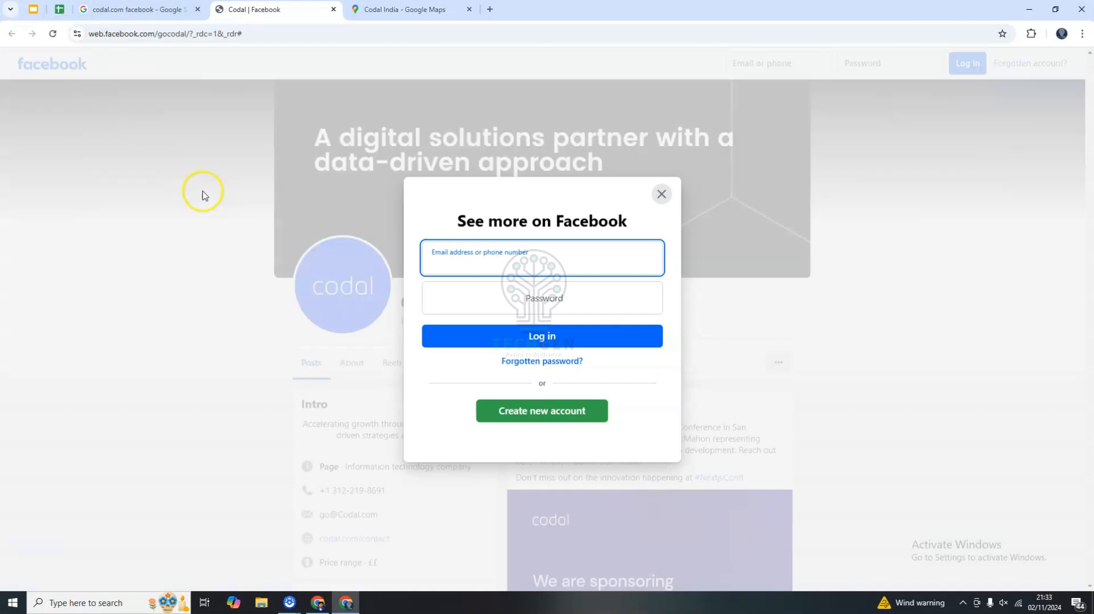
{"action": "left_click", "coordinate": [661, 195]}
{"action": "scroll", "coordinate": [502, 388], "scroll_direction": "down", "scroll_amount": 3}
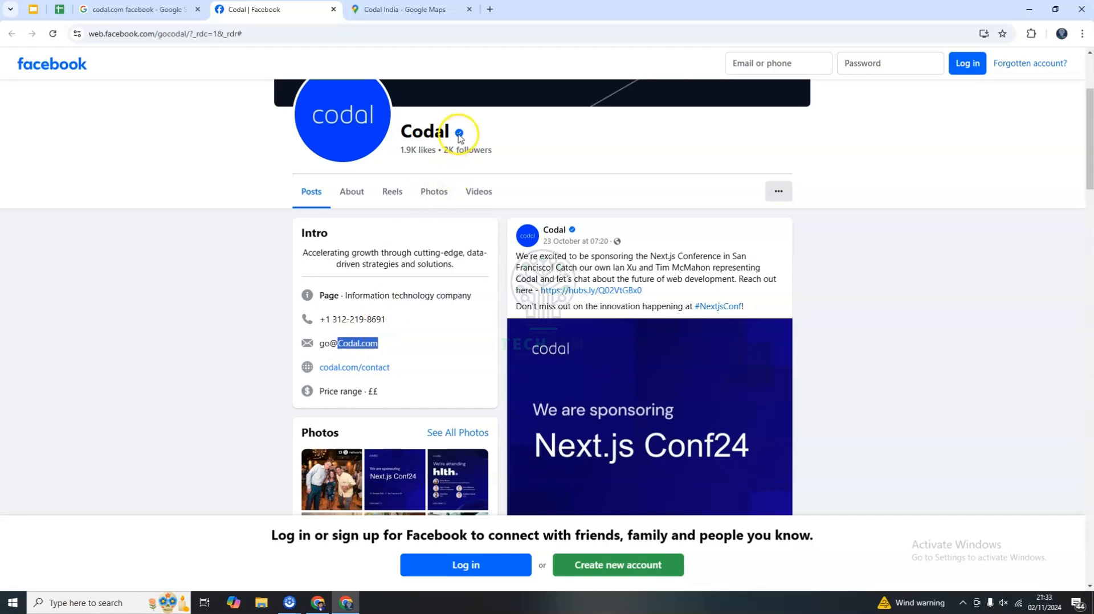
{"action": "scroll", "coordinate": [454, 324], "scroll_direction": "up", "scroll_amount": 3}
{"action": "left_click", "coordinate": [143, 35]}
{"action": "key", "text": "ctrl+c"}
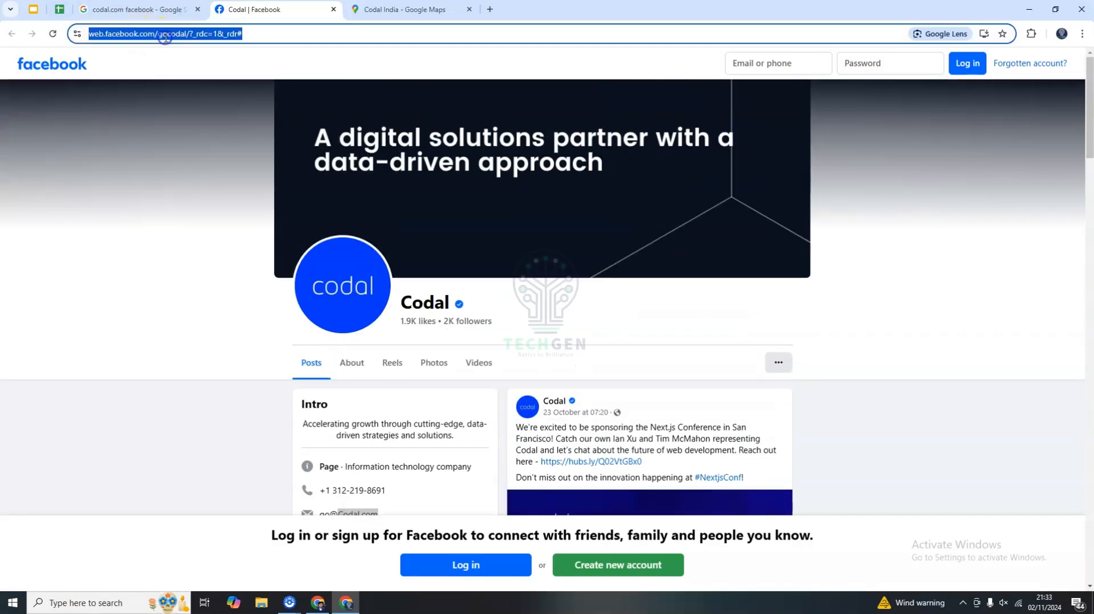
Paste the Facebook page URL into Codal's Company Facebook Page cell.
{"action": "left_click", "coordinate": [59, 9]}
{"action": "left_click", "coordinate": [541, 173]}
{"action": "key", "text": "ctrl+v"}
{"action": "left_click", "coordinate": [534, 225]}
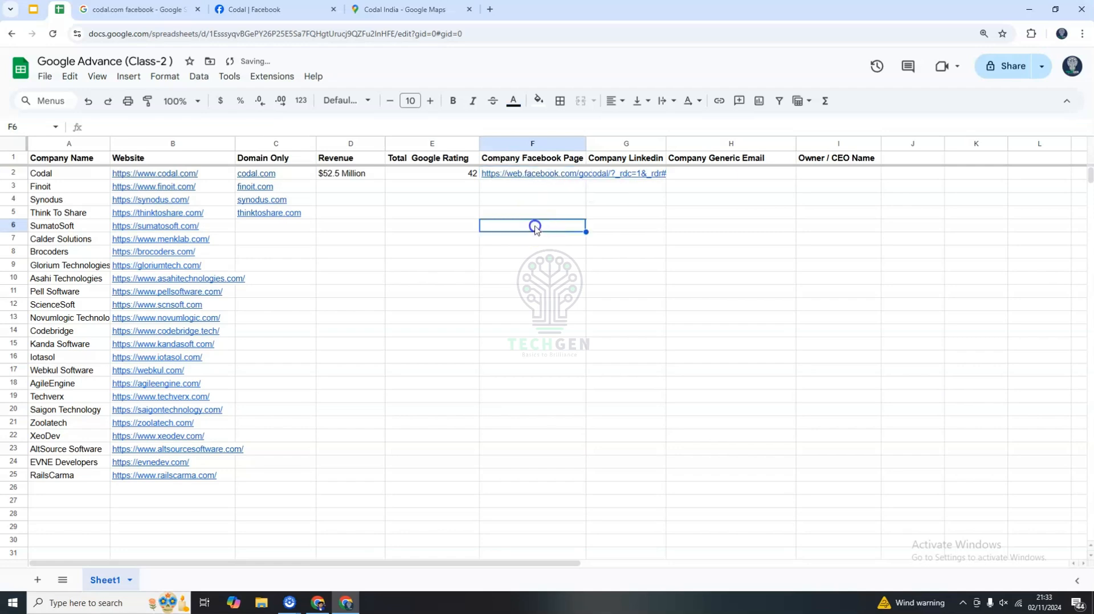
Set text wrapping for the whole sheet to clip.
{"action": "left_click", "coordinate": [6, 142]}
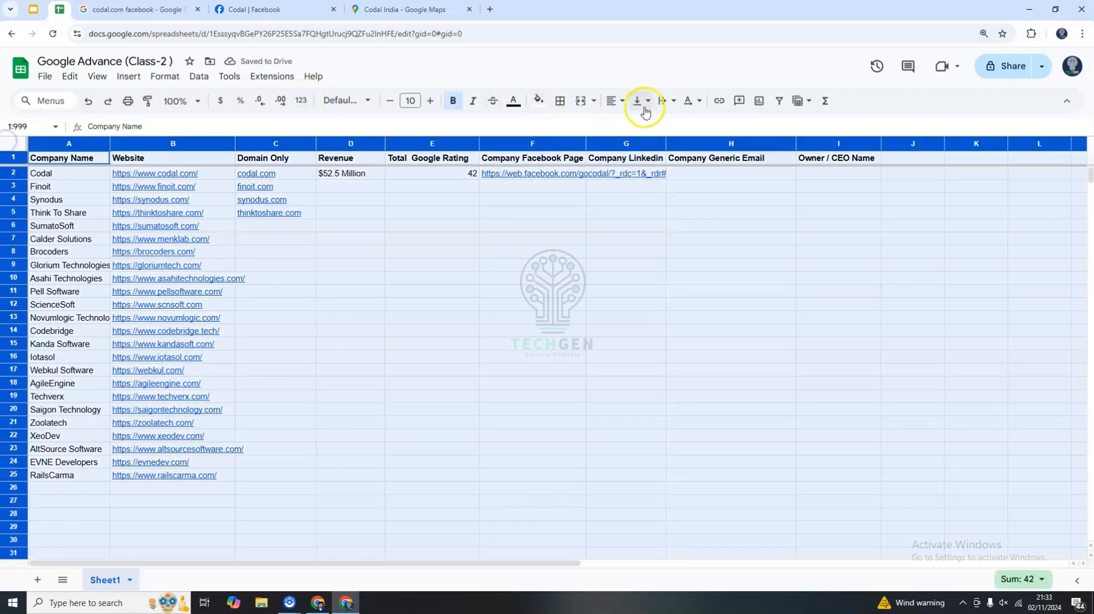
{"action": "left_click", "coordinate": [665, 100]}
{"action": "left_click", "coordinate": [706, 122]}
{"action": "left_click", "coordinate": [652, 227]}
Check the Company Linkedin header and search the web for codal.com linkedin.
{"action": "left_click", "coordinate": [624, 174]}
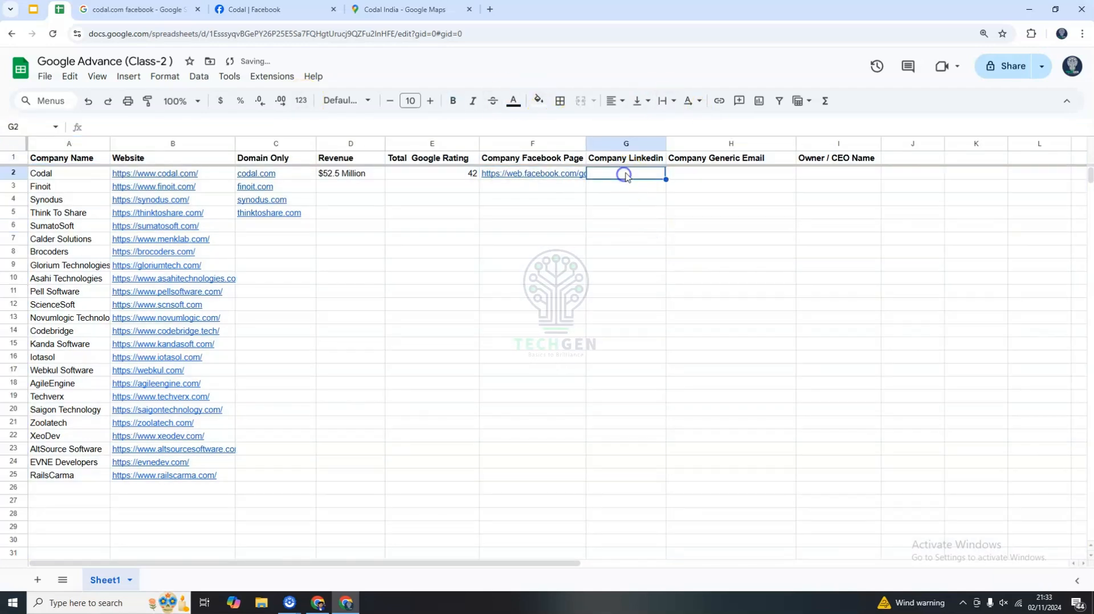
{"action": "double_click", "coordinate": [645, 159]}
{"action": "triple_click", "coordinate": [609, 157]}
{"action": "left_click", "coordinate": [638, 190]}
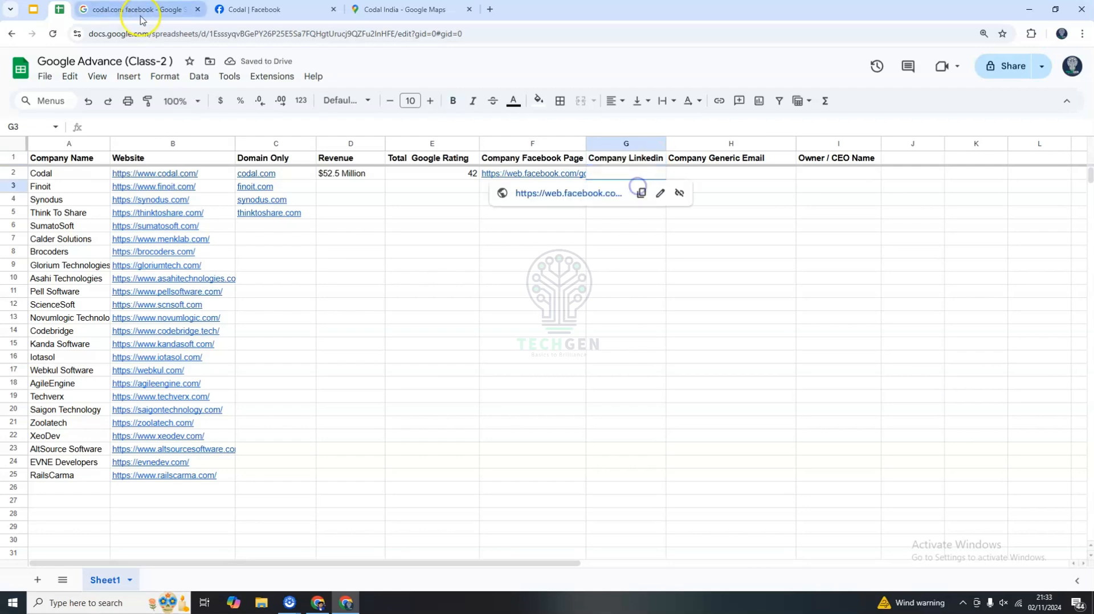
{"action": "left_click", "coordinate": [153, 10]}
{"action": "double_click", "coordinate": [189, 75]}
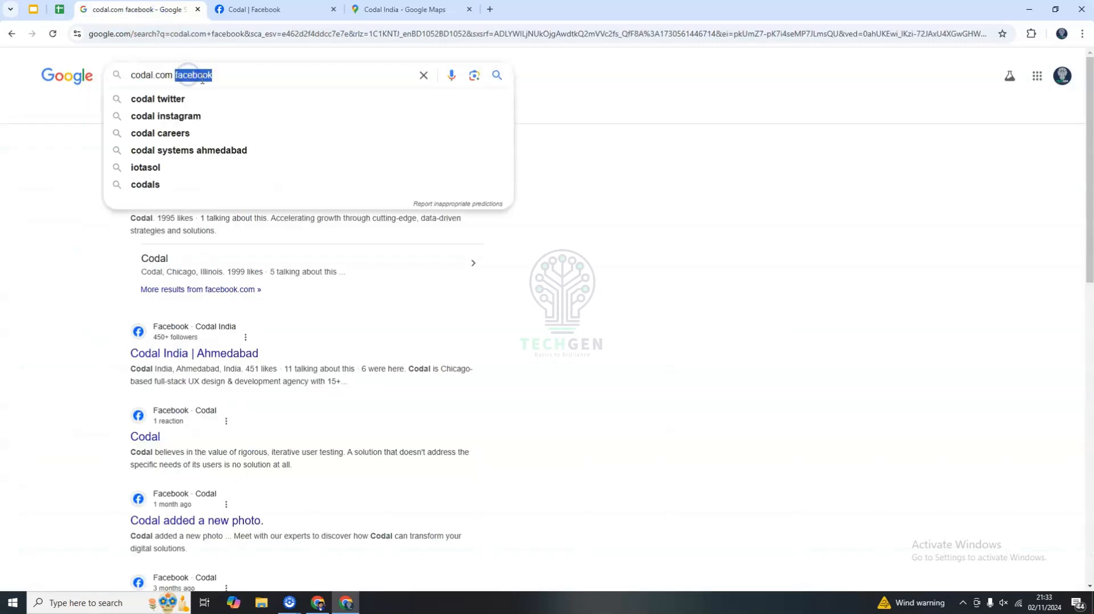
{"action": "type", "text": "linkedin"}
{"action": "key", "text": "Return"}
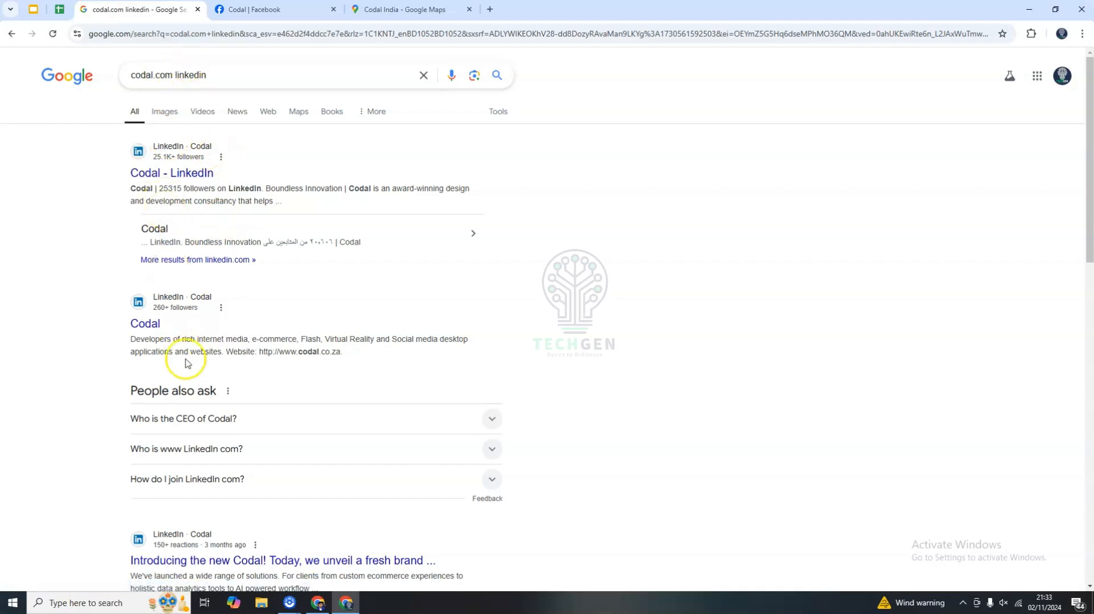
Copy the link of Codal's LinkedIn result and paste it into Codal's Company Linkedin cell.
{"action": "scroll", "coordinate": [195, 375], "scroll_direction": "down", "scroll_amount": 4}
{"action": "scroll", "coordinate": [244, 416], "scroll_direction": "up", "scroll_amount": 4}
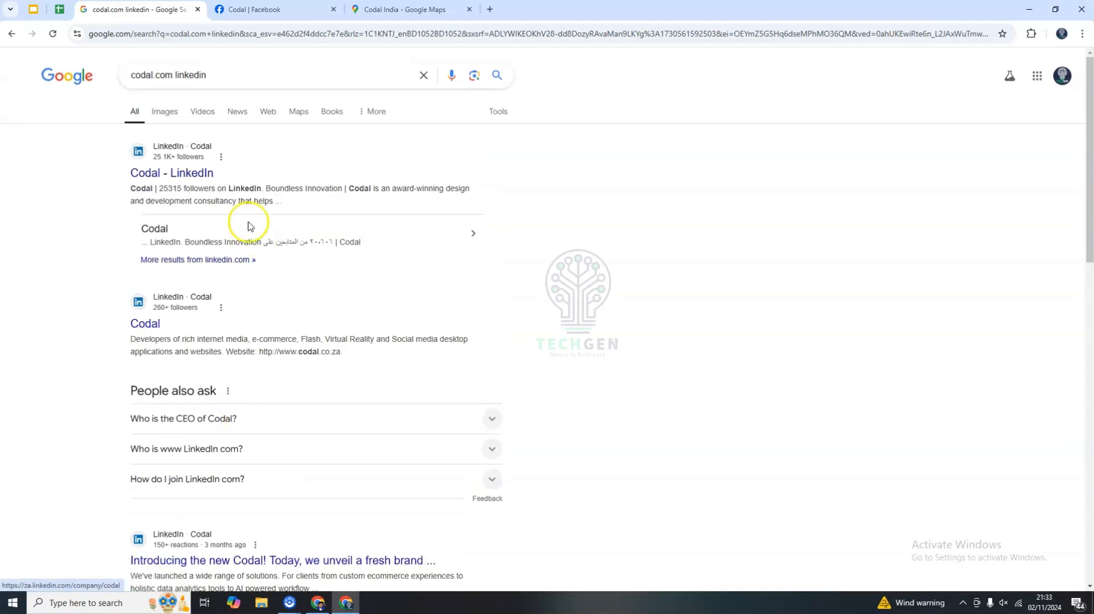
{"action": "right_click", "coordinate": [183, 180]}
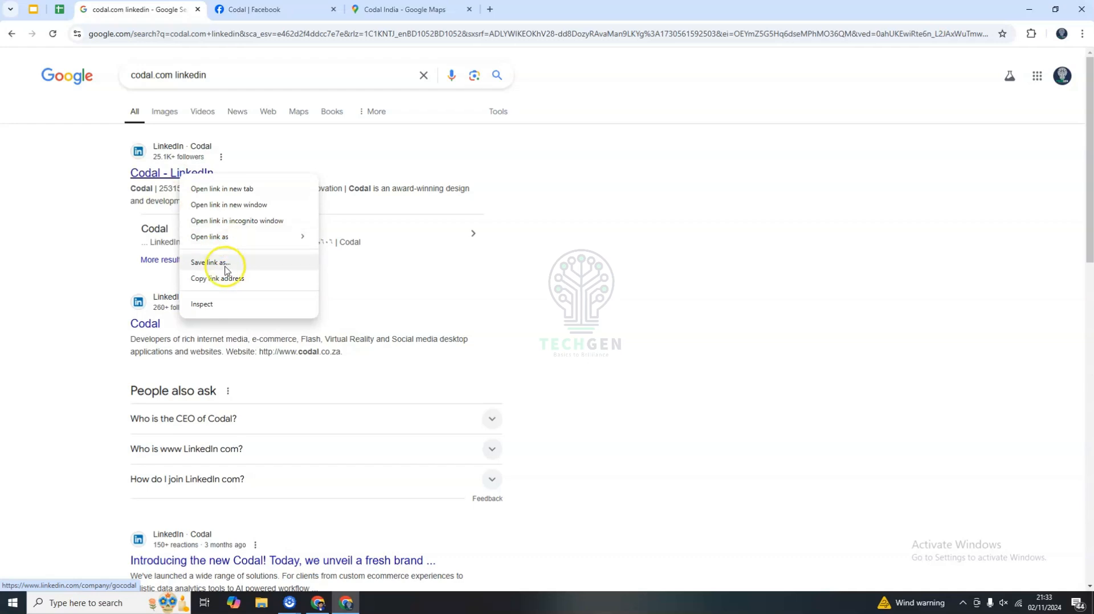
{"action": "left_click", "coordinate": [228, 280]}
{"action": "left_click", "coordinate": [60, 9]}
{"action": "left_click", "coordinate": [634, 174]}
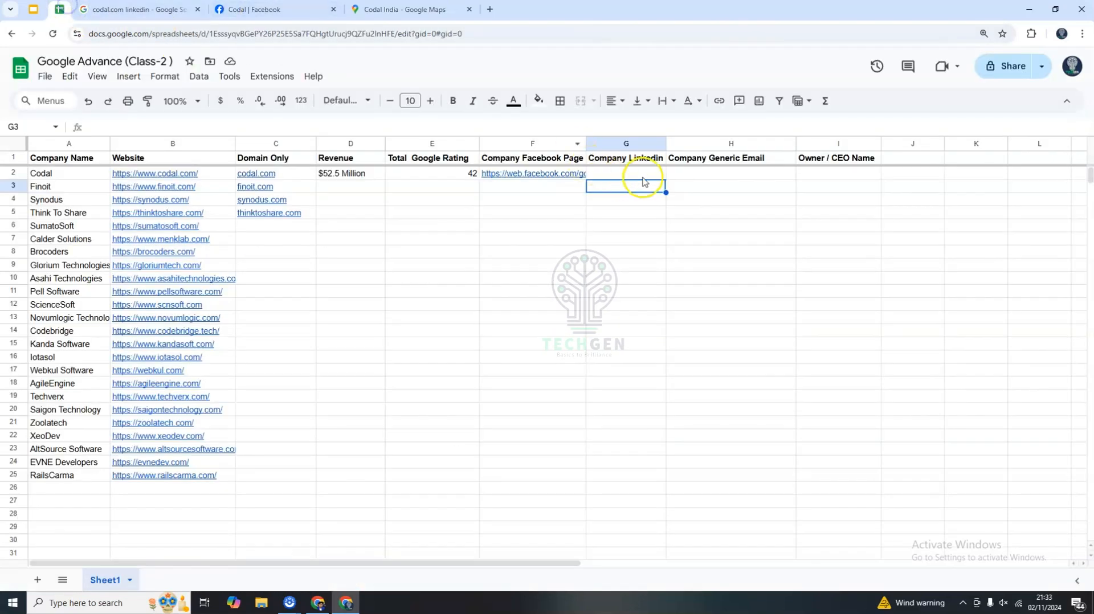
{"action": "key", "text": "ctrl+v"}
{"action": "left_click", "coordinate": [694, 178]}
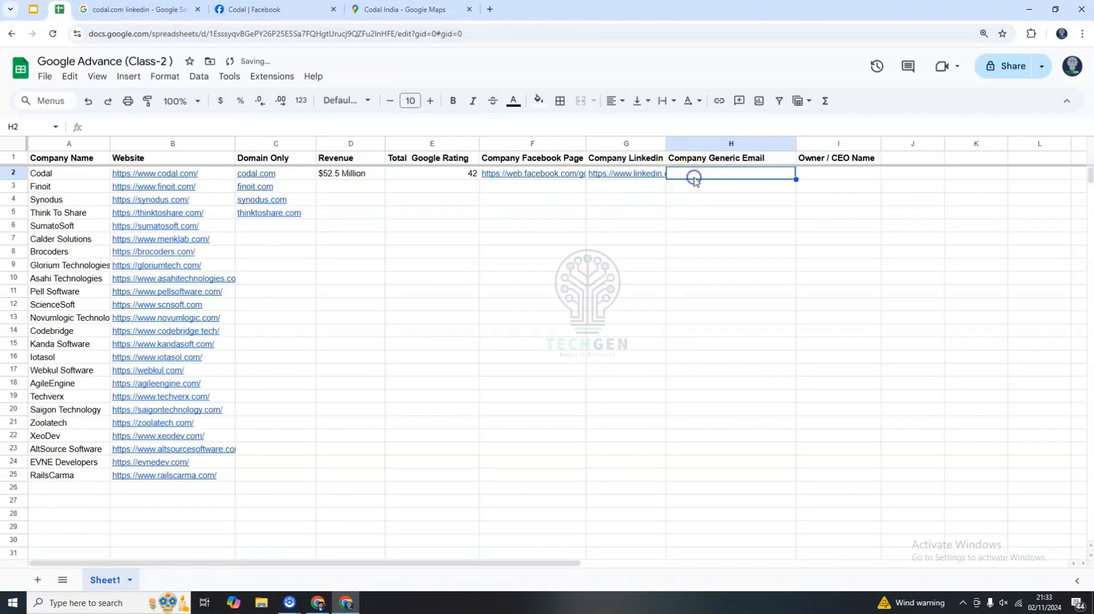
{"action": "left_click", "coordinate": [763, 160]}
{"action": "left_click", "coordinate": [832, 158]}
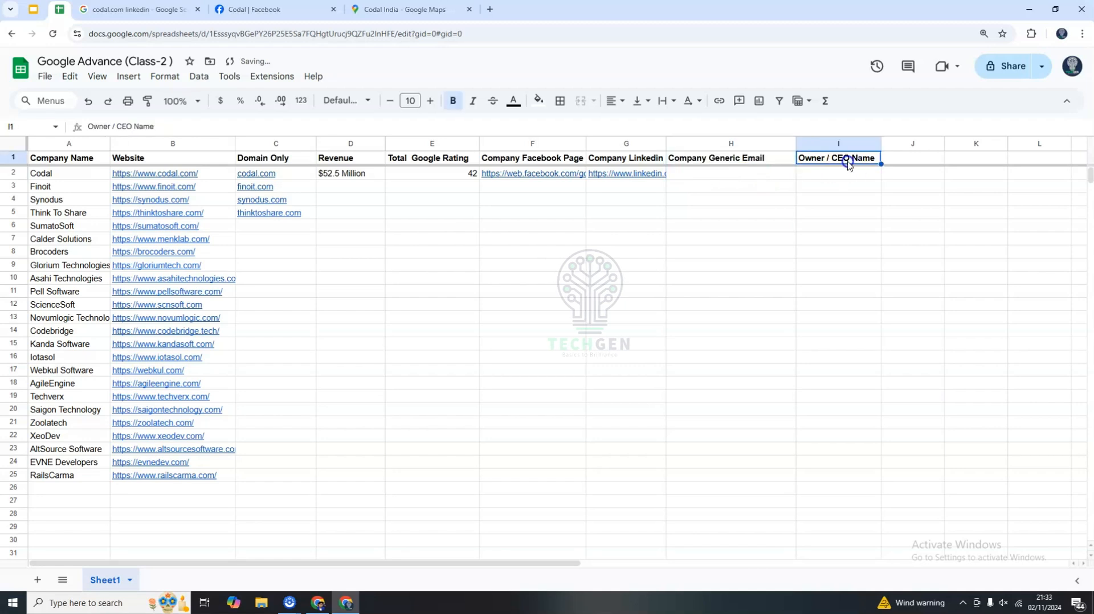
{"action": "left_click", "coordinate": [696, 212]}
{"action": "left_click_drag", "start_coordinate": [717, 165], "coordinate": [843, 156]}
{"action": "left_click", "coordinate": [693, 255]}
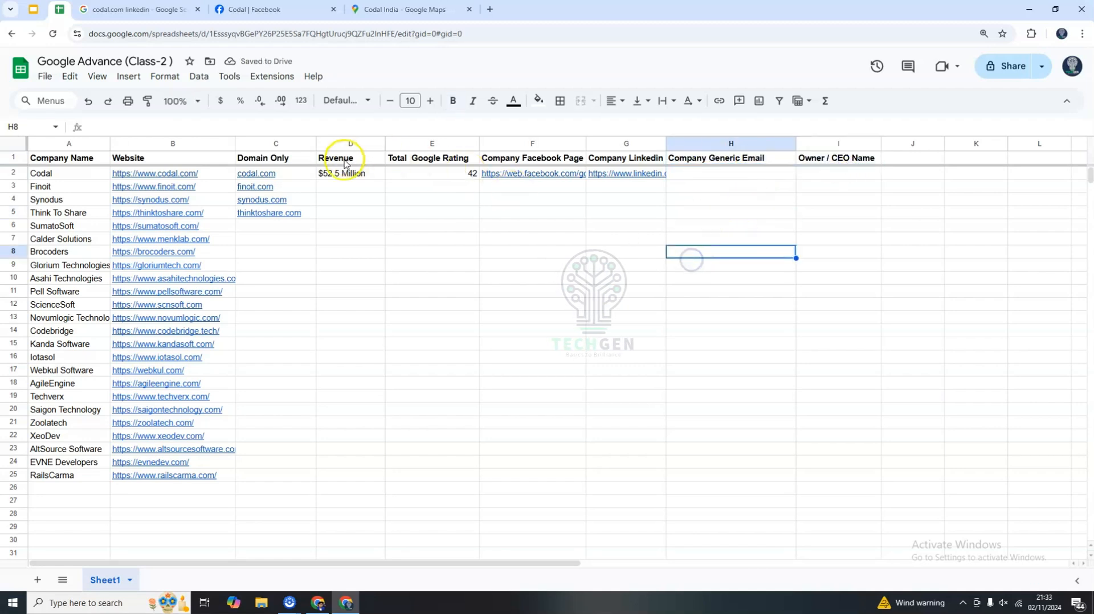
{"action": "left_click_drag", "start_coordinate": [359, 161], "coordinate": [626, 162]}
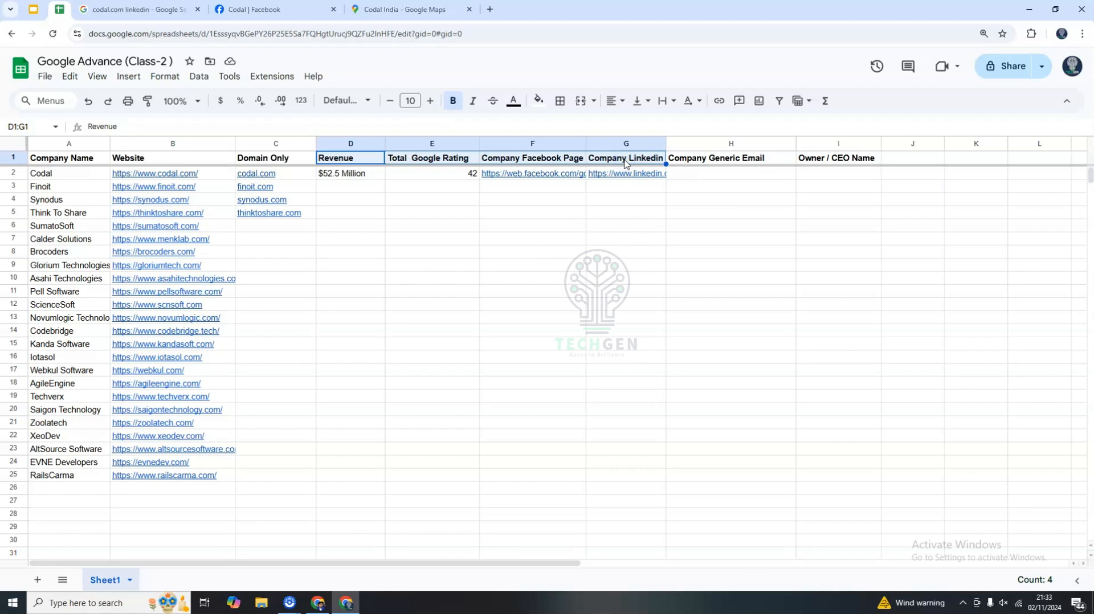
{"action": "left_click", "coordinate": [692, 267]}
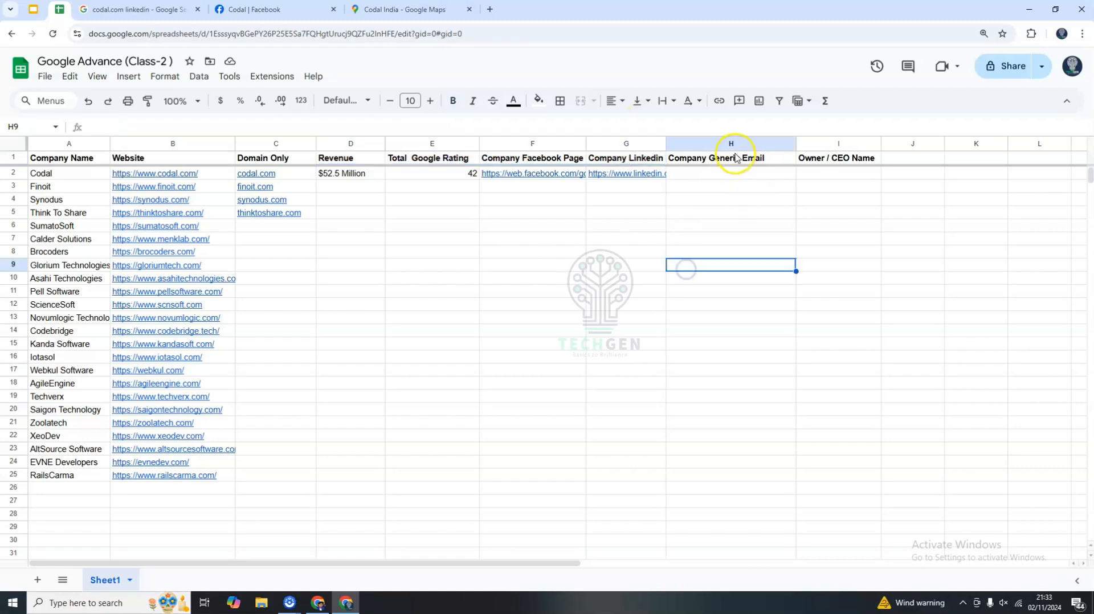
{"action": "left_click_drag", "start_coordinate": [738, 159], "coordinate": [809, 162]}
{"action": "left_click", "coordinate": [741, 267]}
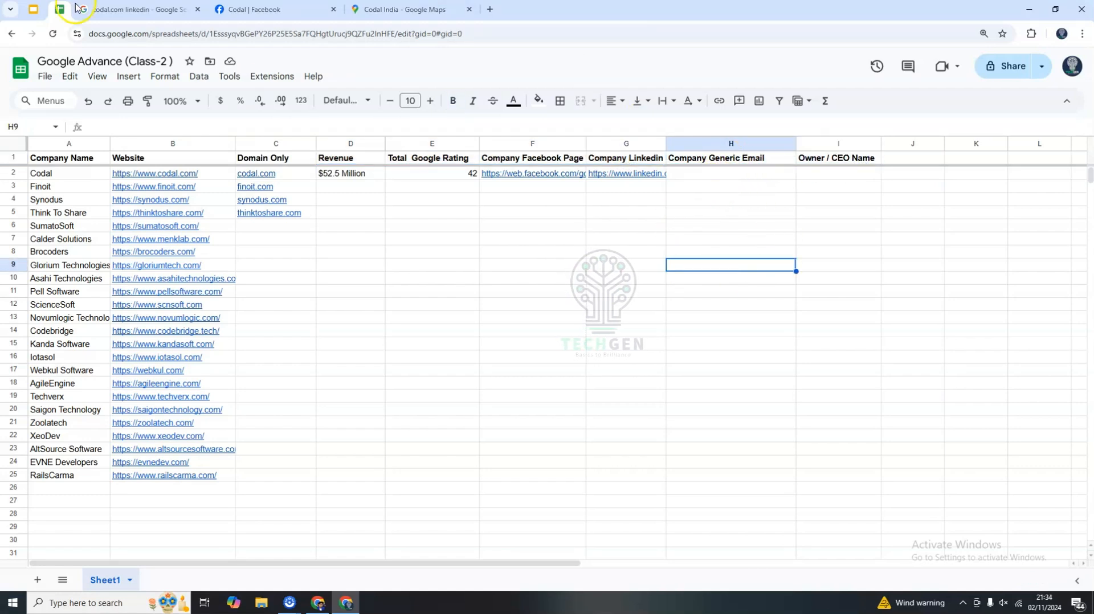
{"action": "left_click", "coordinate": [736, 159]}
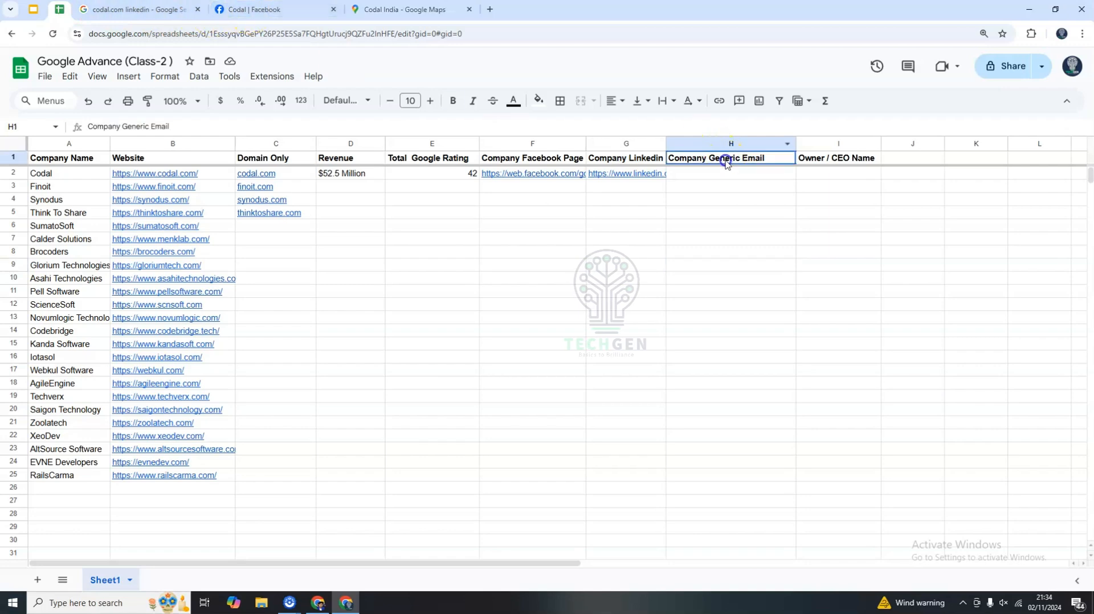
Copy the contact email from Codal's Facebook page into Codal's Company Generic Email cell.
{"action": "triple_click", "coordinate": [745, 160]}
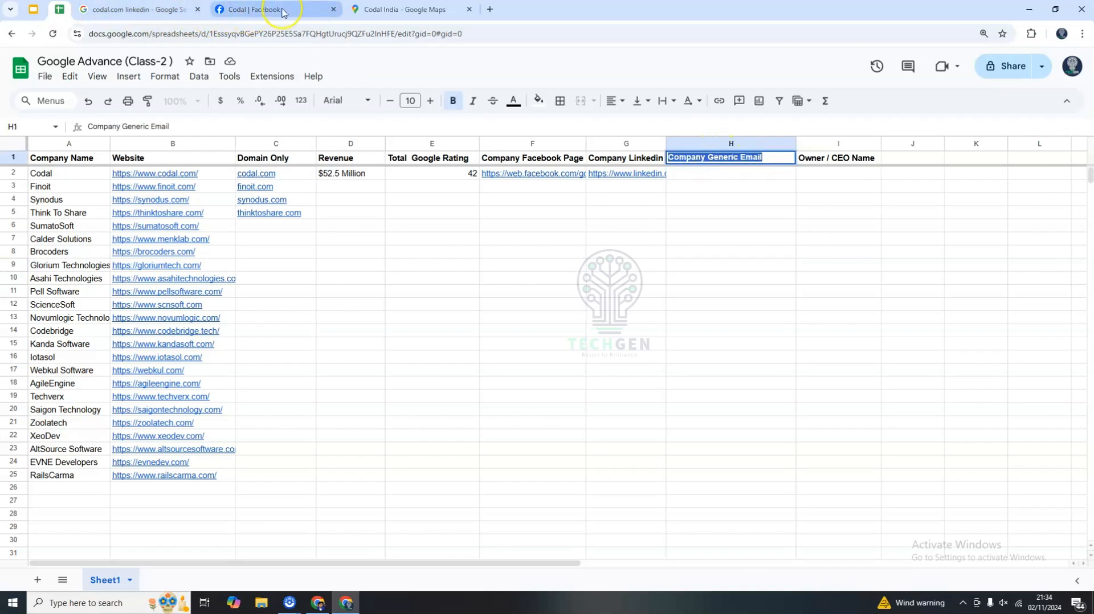
{"action": "left_click", "coordinate": [254, 9]}
{"action": "scroll", "coordinate": [416, 212], "scroll_direction": "down", "scroll_amount": 3}
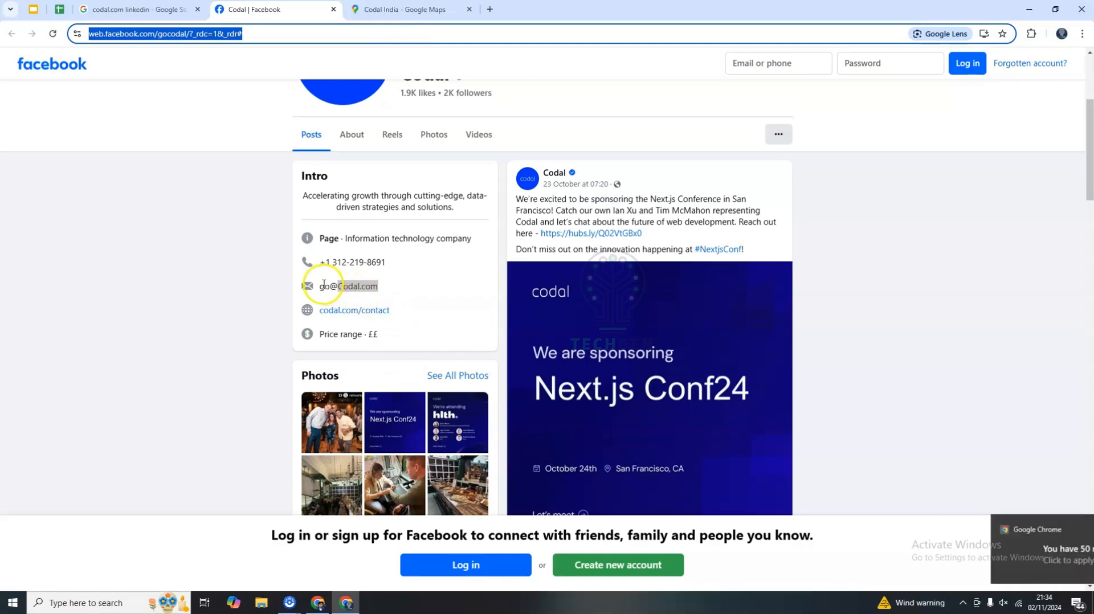
{"action": "triple_click", "coordinate": [360, 286]}
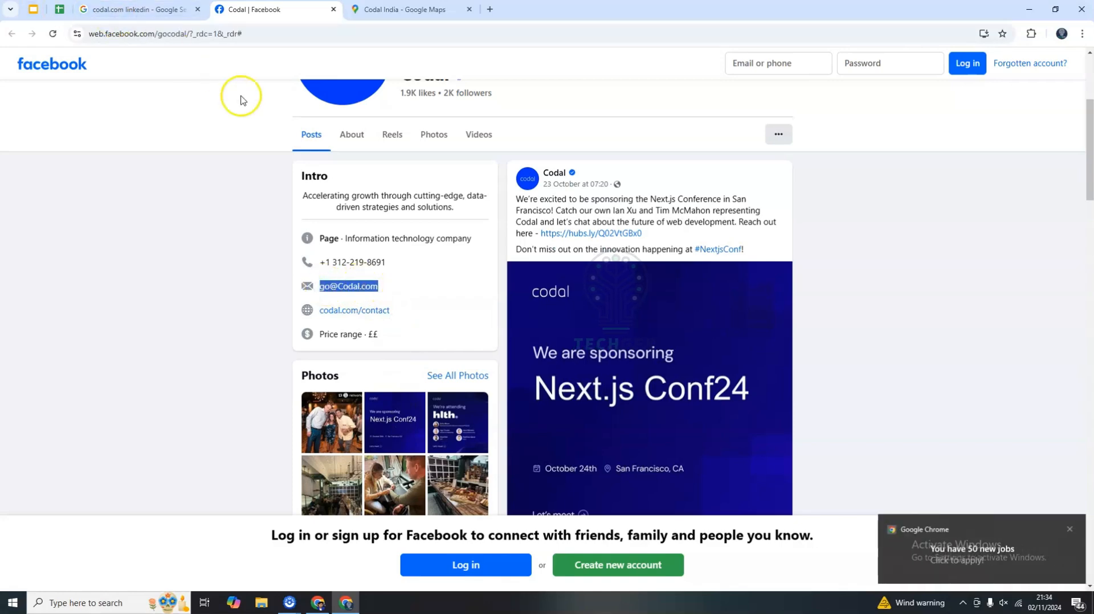
{"action": "left_click", "coordinate": [59, 12]}
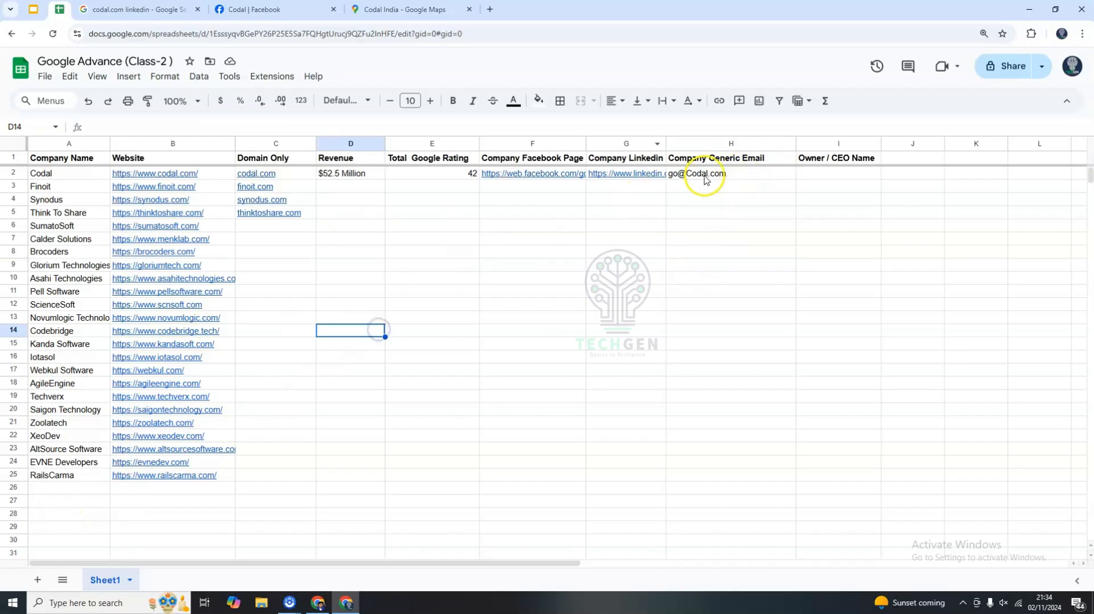
{"action": "left_click", "coordinate": [705, 175]}
{"action": "left_click", "coordinate": [676, 252]}
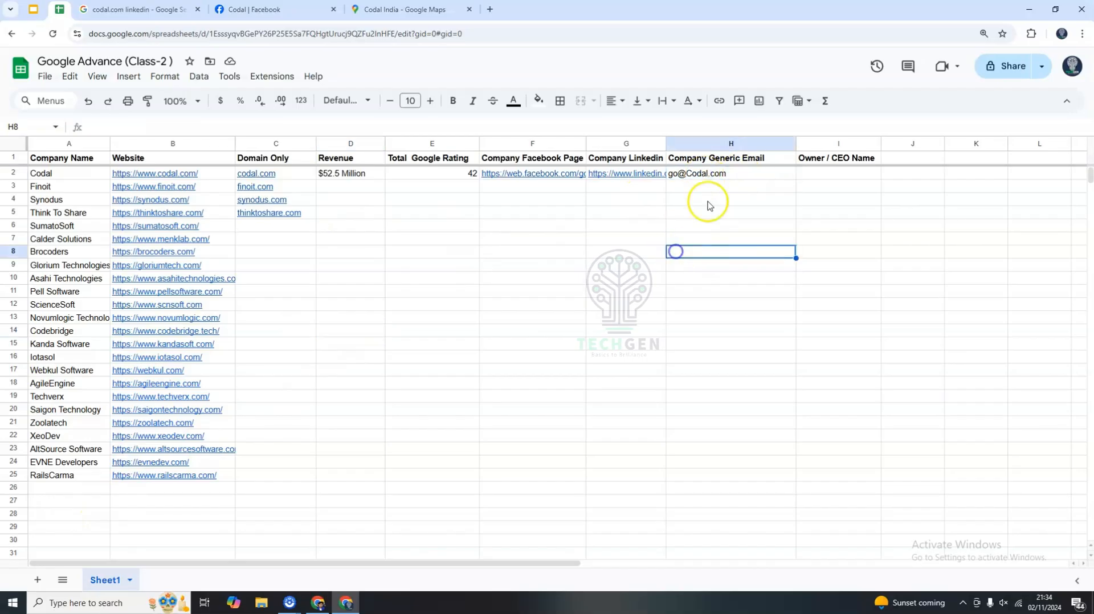
Open Codal's website from the sheet and examine its Contact page for contact details.
{"action": "left_click", "coordinate": [590, 230]}
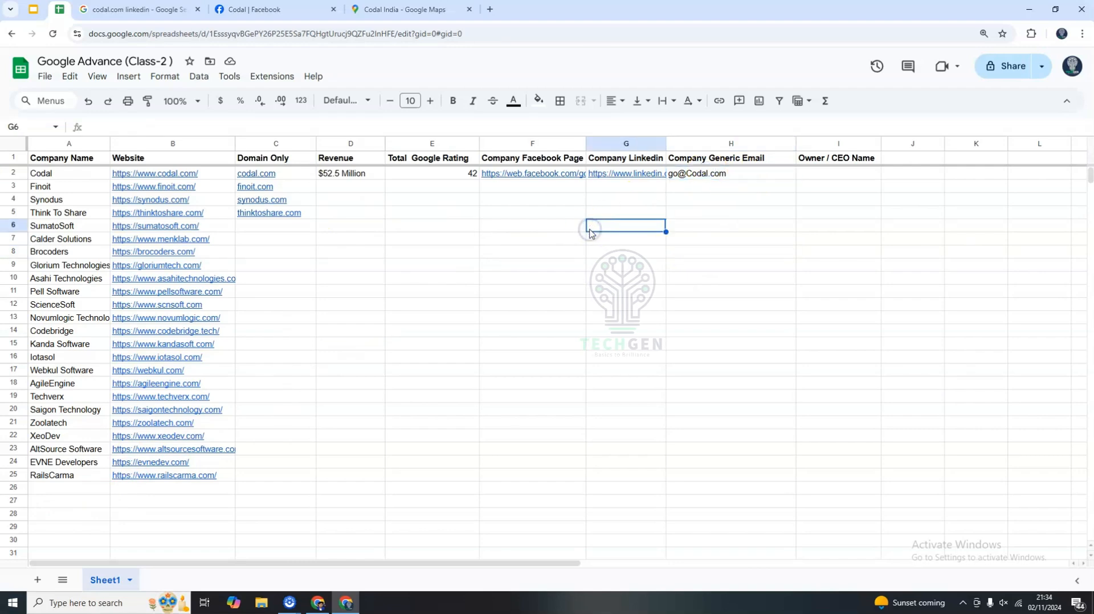
{"action": "left_click", "coordinate": [203, 179]}
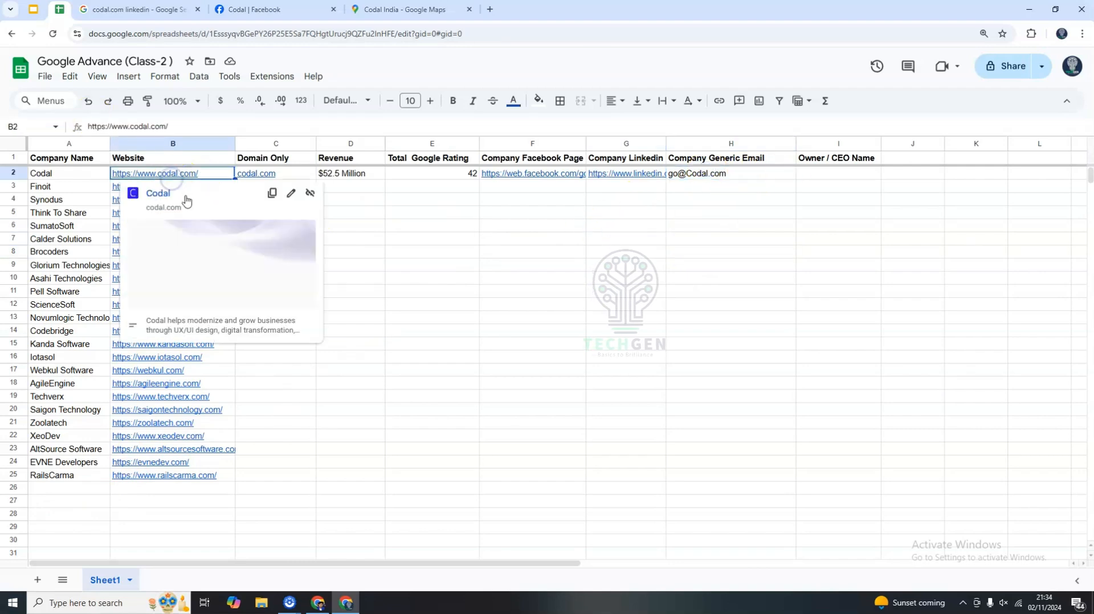
{"action": "left_click", "coordinate": [186, 198]}
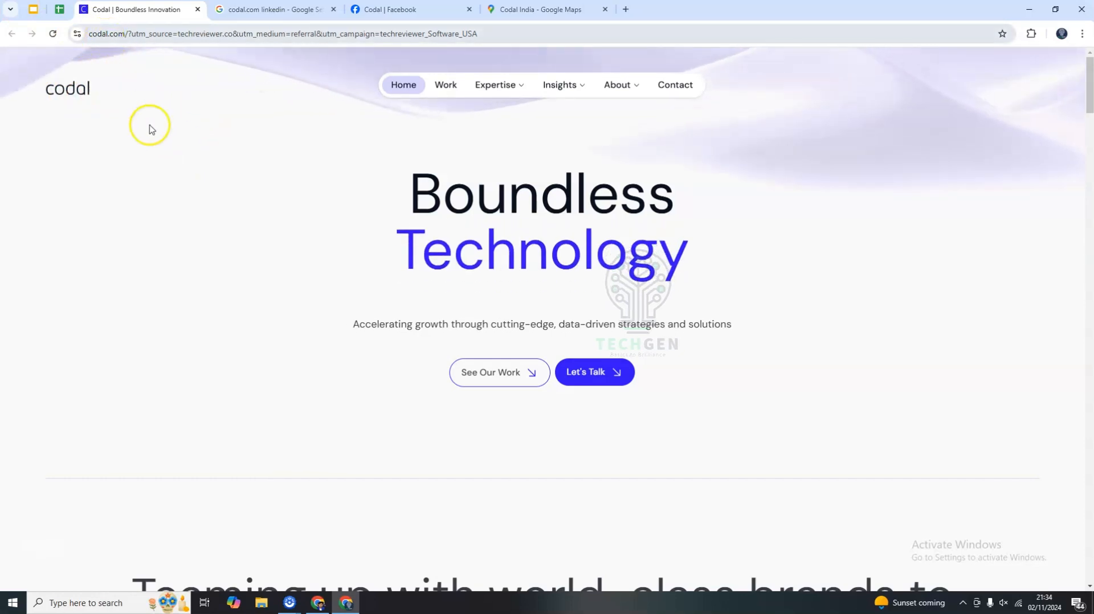
{"action": "left_click", "coordinate": [682, 86]}
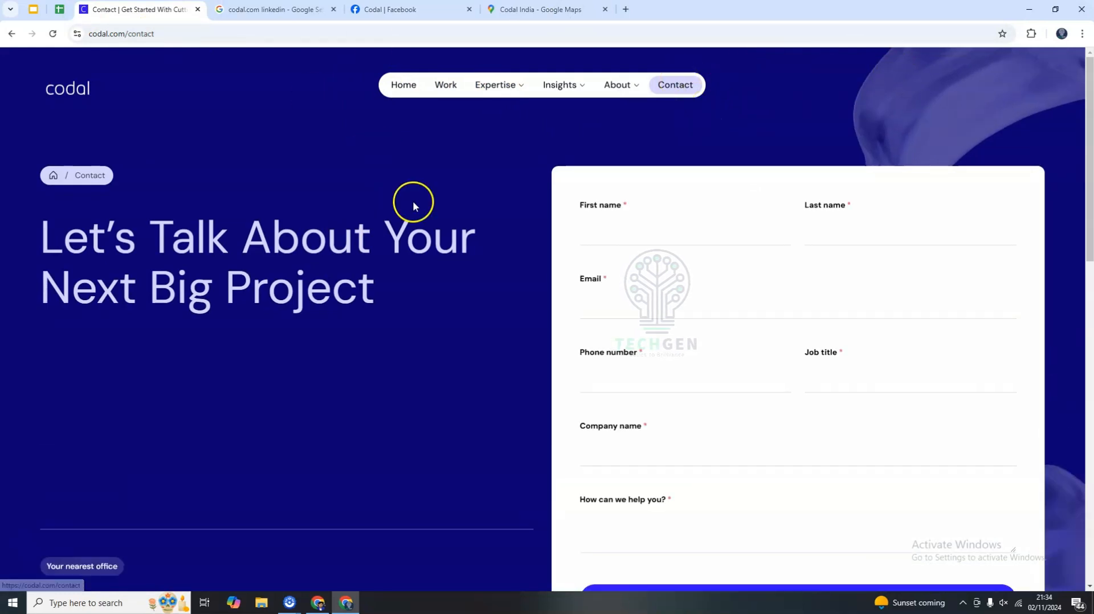
{"action": "scroll", "coordinate": [408, 377], "scroll_direction": "down", "scroll_amount": 1}
{"action": "scroll", "coordinate": [408, 377], "scroll_direction": "down", "scroll_amount": 4}
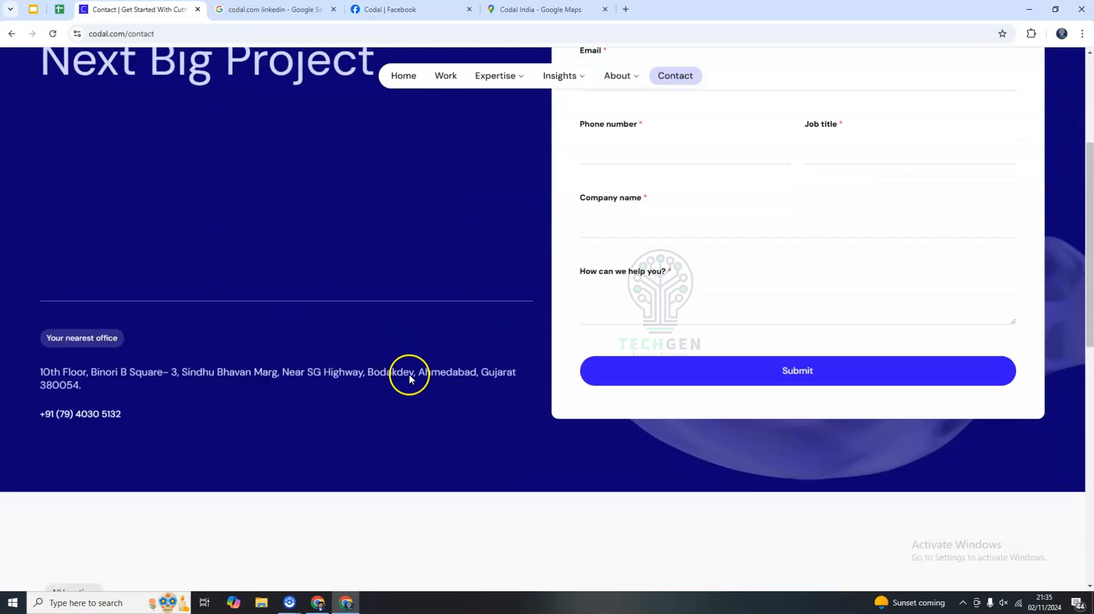
{"action": "scroll", "coordinate": [409, 375], "scroll_direction": "down", "scroll_amount": 2}
{"action": "left_click_drag", "start_coordinate": [131, 304], "coordinate": [39, 301]}
{"action": "scroll", "coordinate": [114, 317], "scroll_direction": "down", "scroll_amount": 4}
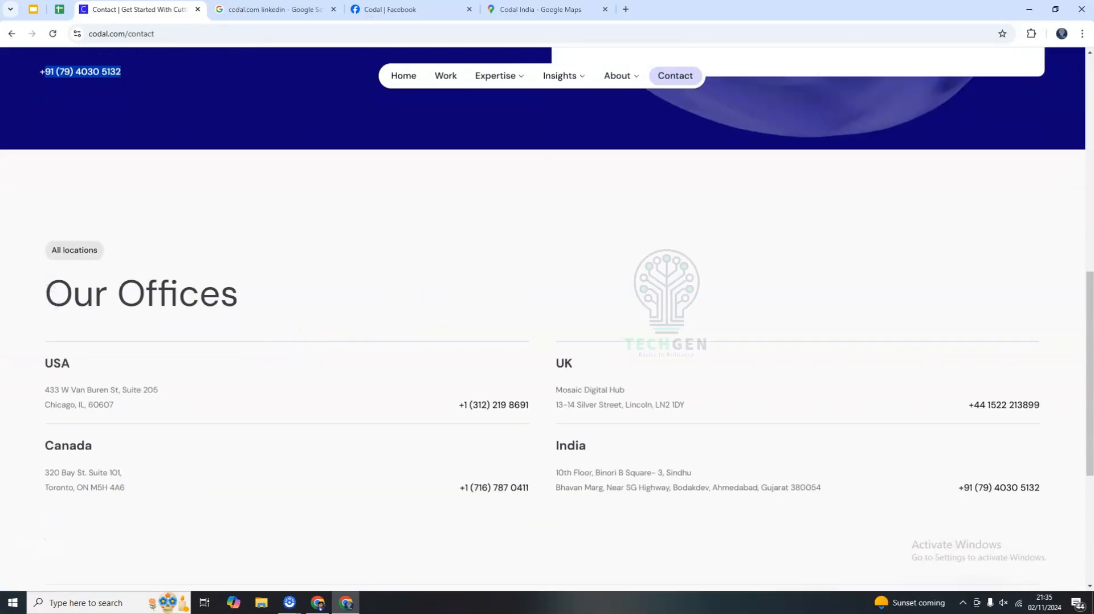
{"action": "scroll", "coordinate": [357, 379], "scroll_direction": "down", "scroll_amount": 5}
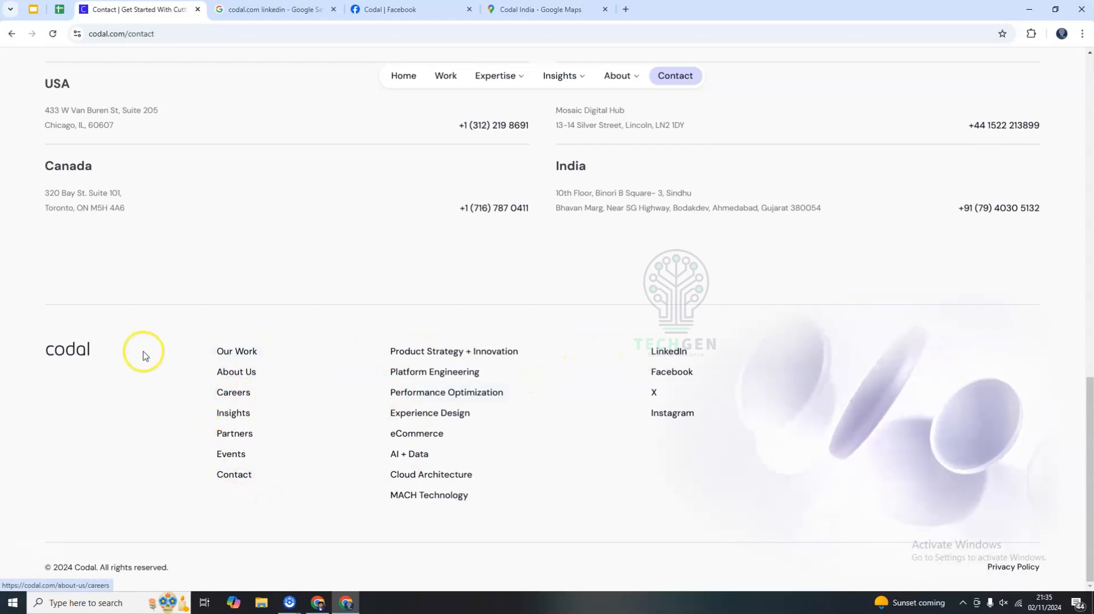
Open the website's Facebook link, dismiss the login dialog, review the listed email, then close that extra tab.
{"action": "middle_click", "coordinate": [673, 373]}
{"action": "left_click", "coordinate": [267, 17]}
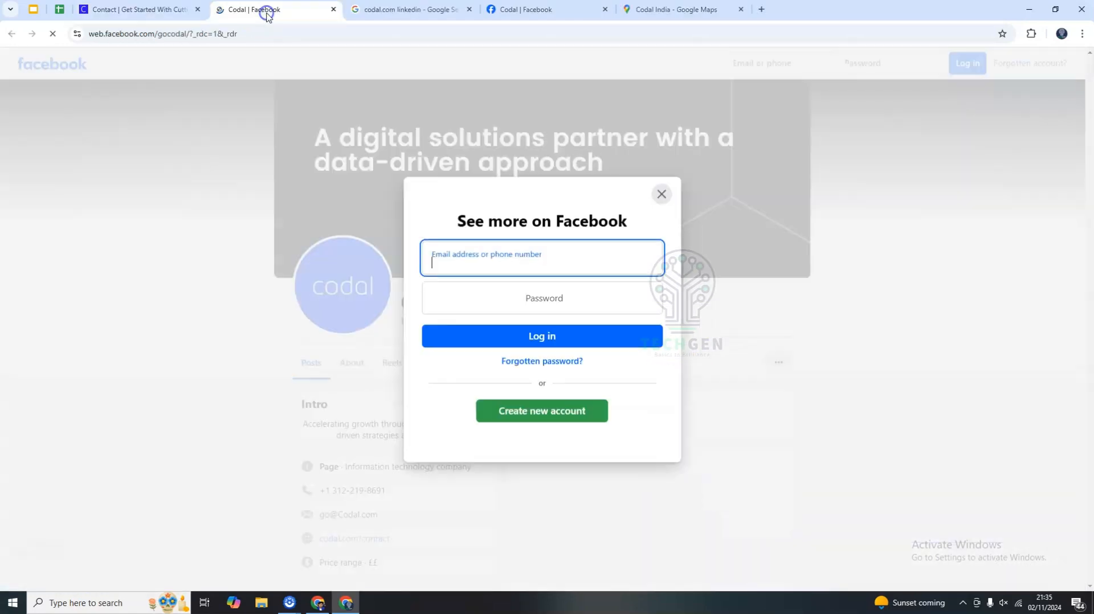
{"action": "left_click", "coordinate": [661, 195]}
{"action": "scroll", "coordinate": [410, 383], "scroll_direction": "down", "scroll_amount": 4}
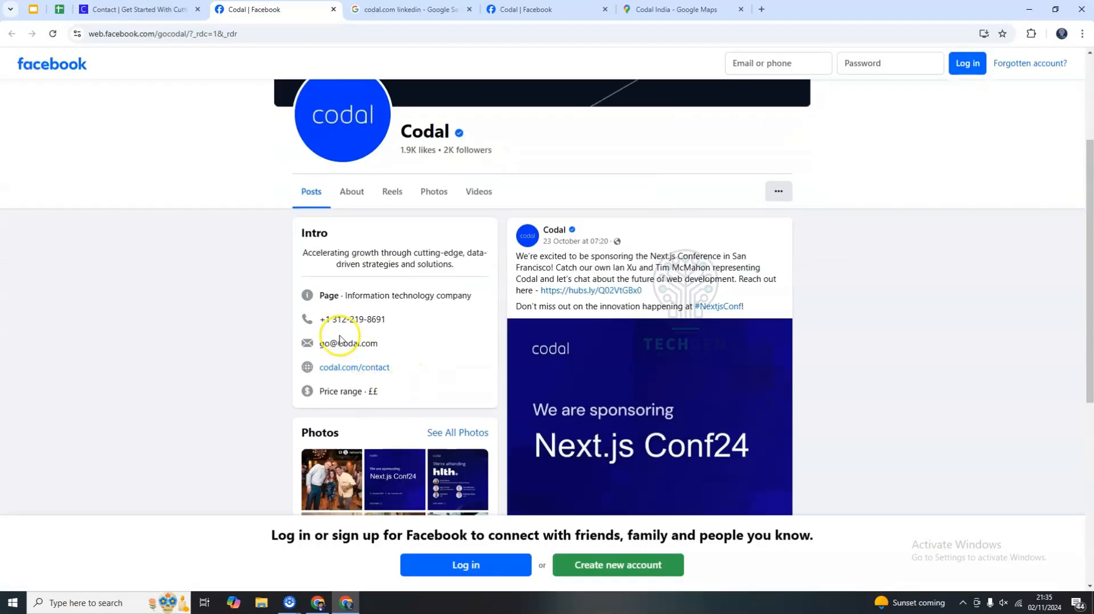
{"action": "double_click", "coordinate": [322, 343]}
{"action": "scroll", "coordinate": [387, 356], "scroll_direction": "up", "scroll_amount": 4}
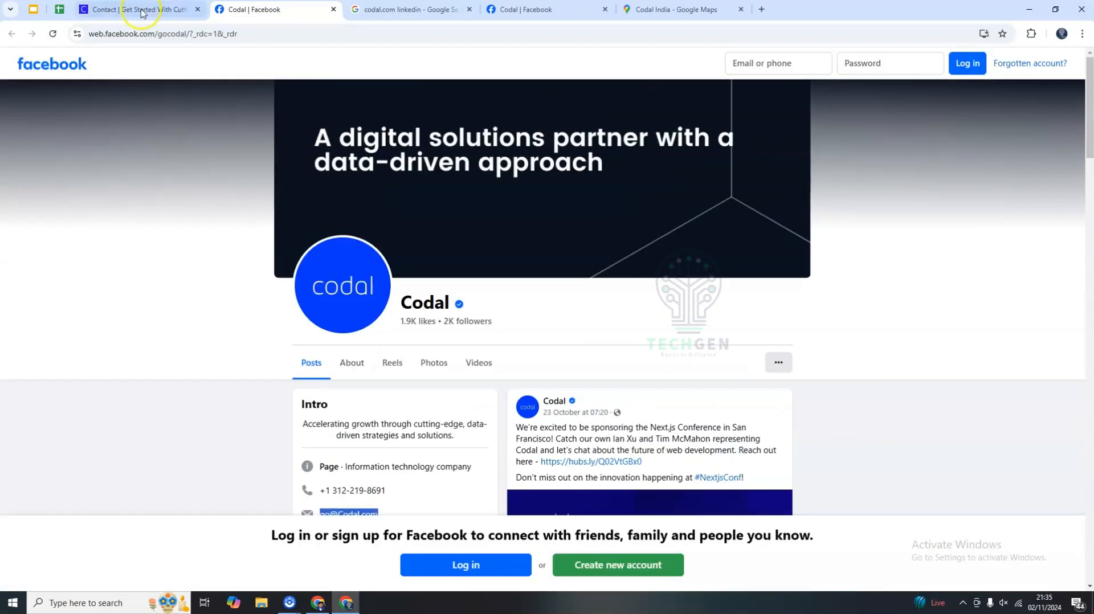
{"action": "left_click", "coordinate": [146, 10]}
{"action": "middle_click", "coordinate": [274, 17]}
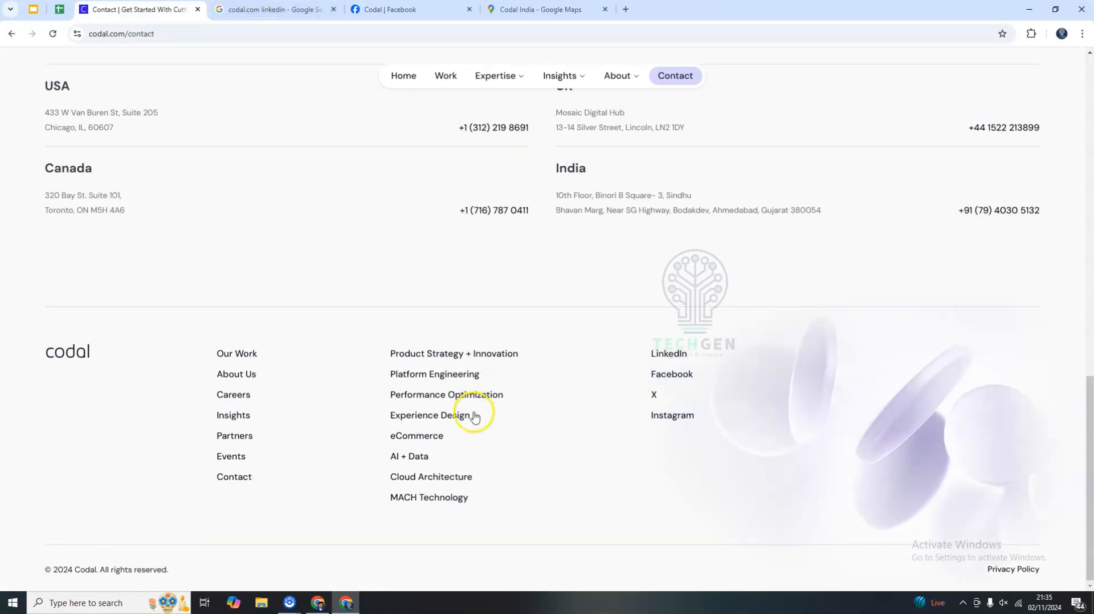
{"action": "scroll", "coordinate": [285, 353], "scroll_direction": "up", "scroll_amount": 15}
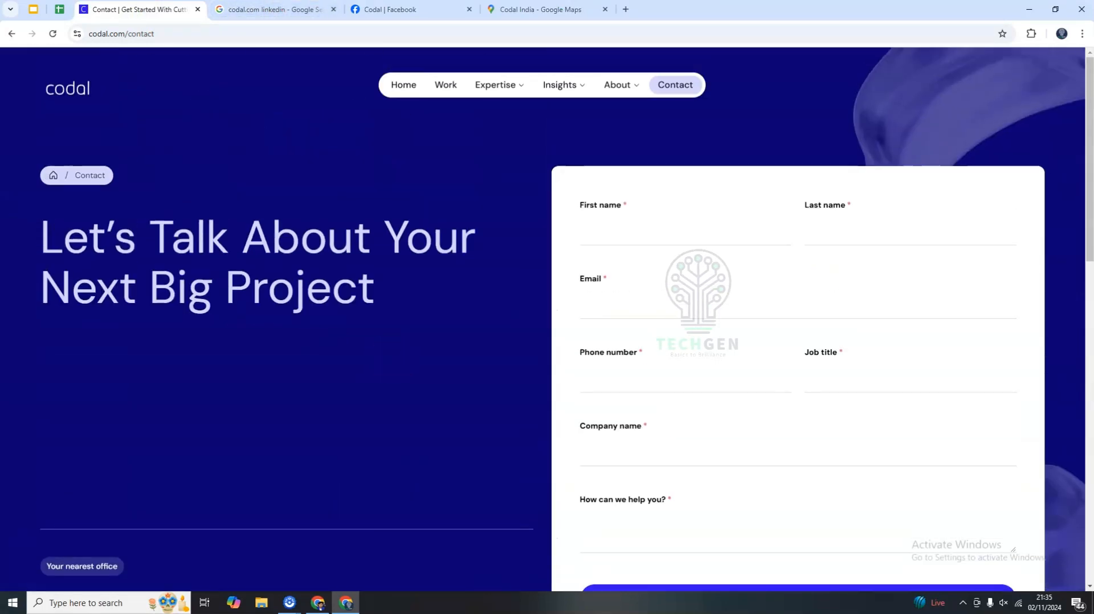
{"action": "left_click", "coordinate": [265, 11]}
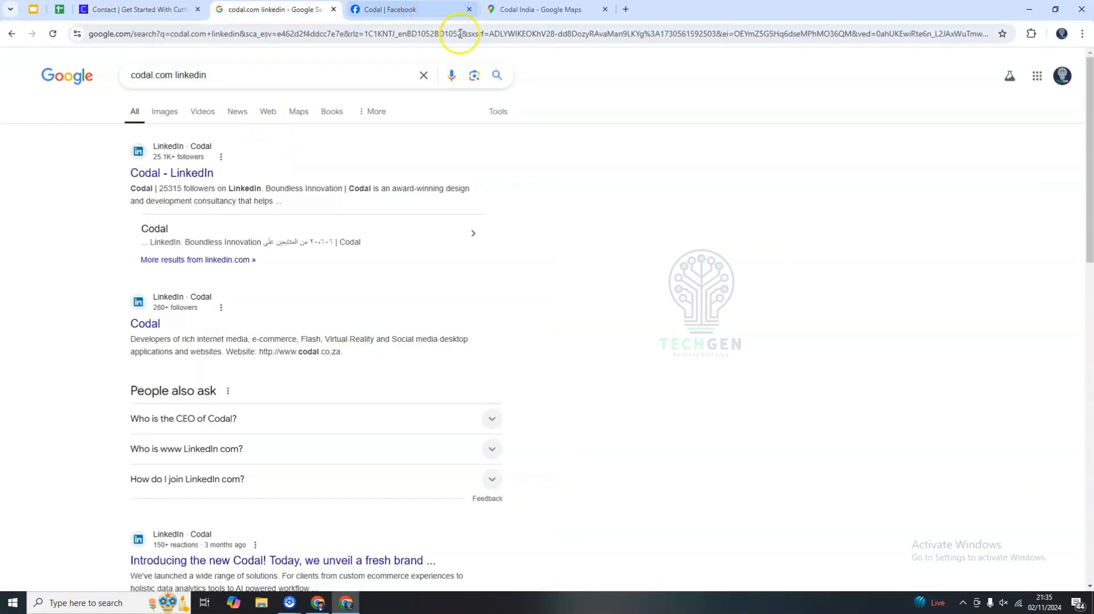
{"action": "left_click", "coordinate": [626, 9]}
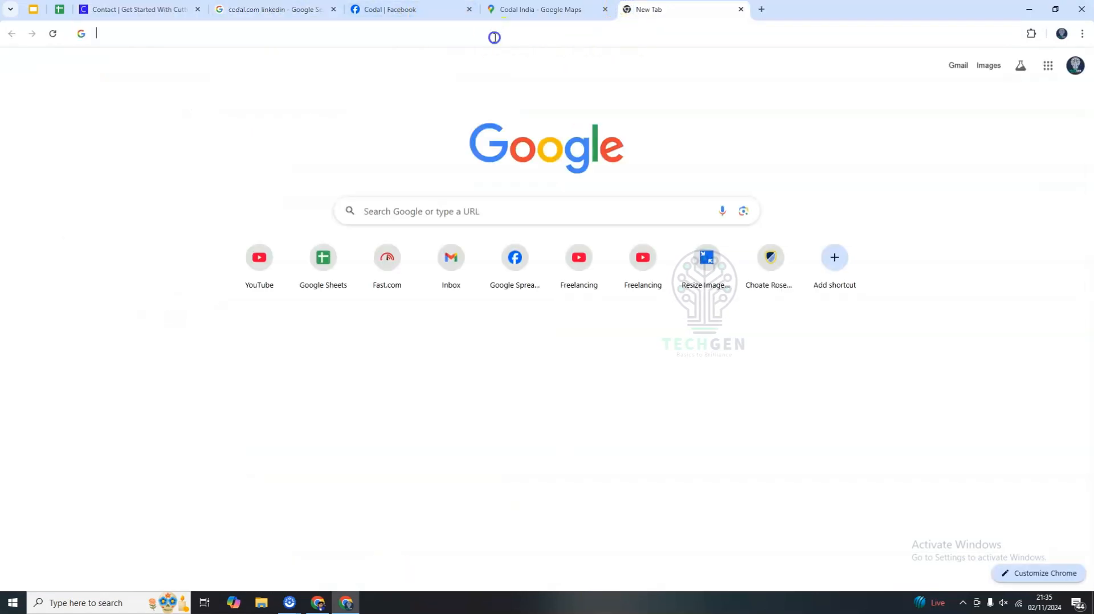
{"action": "left_click", "coordinate": [495, 37]}
{"action": "type", "text": "emai"}
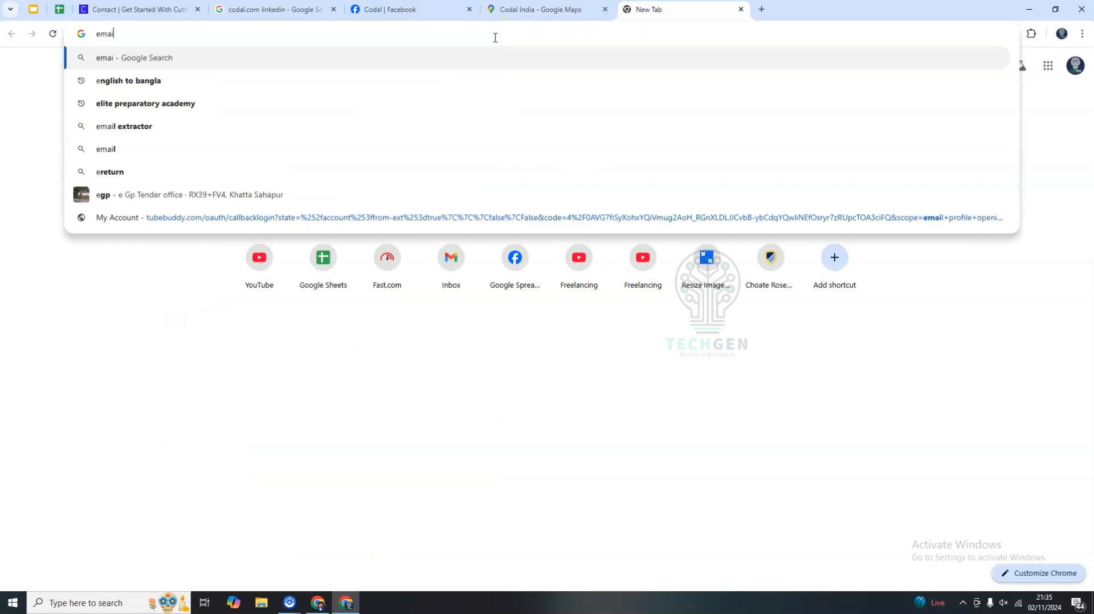
{"action": "type", "text": "l @"}
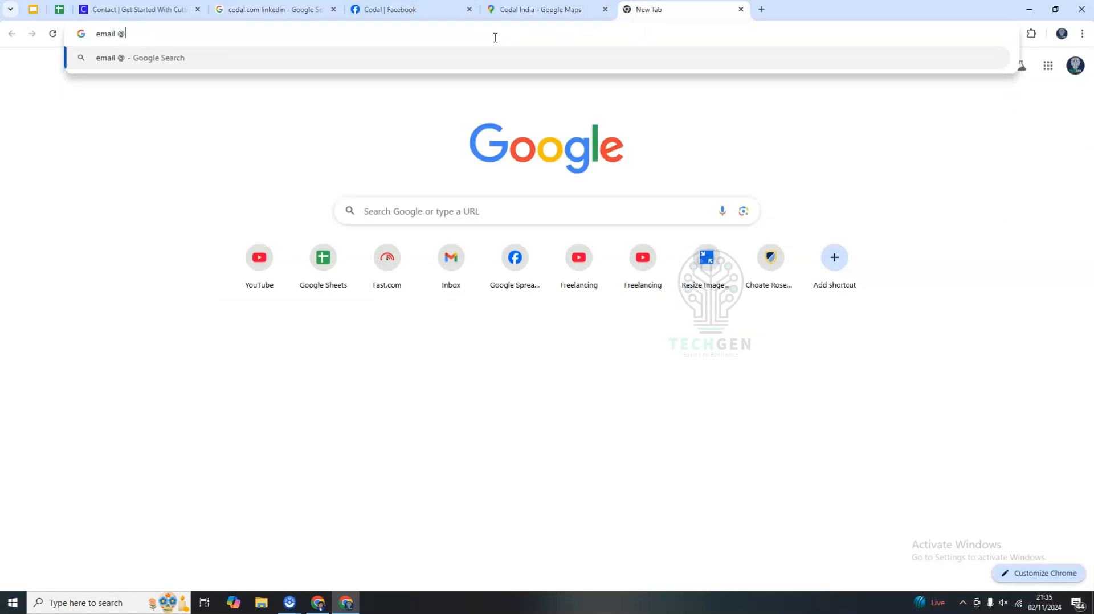
{"action": "left_click", "coordinate": [59, 10]}
{"action": "left_click", "coordinate": [313, 263]}
{"action": "left_click", "coordinate": [276, 177]}
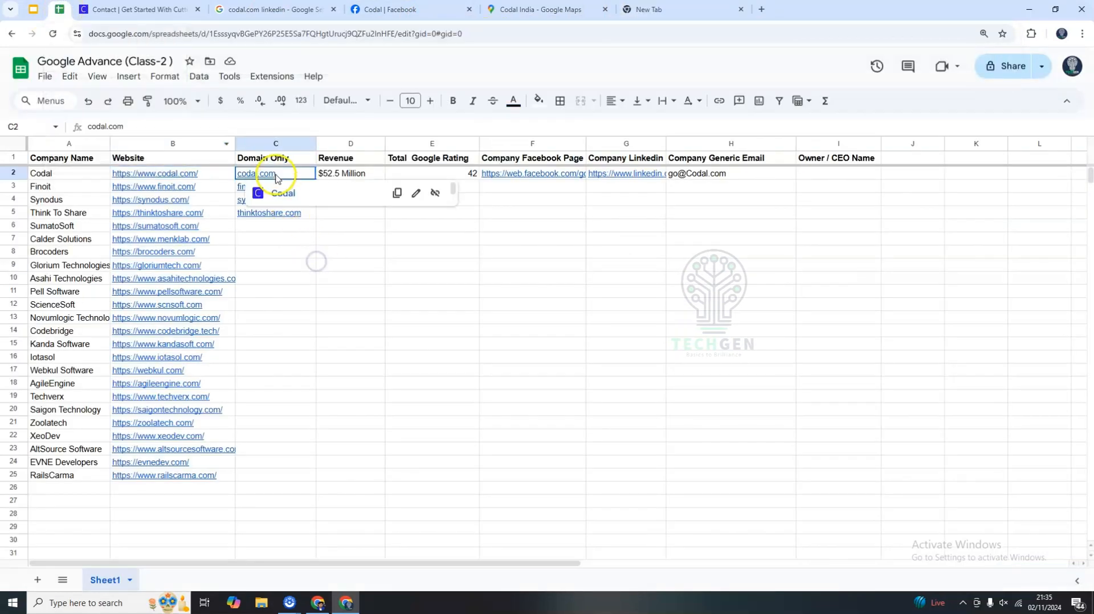
{"action": "key", "text": "ctrl+c"}
{"action": "left_click", "coordinate": [655, 9]}
{"action": "key", "text": "ctrl+v"}
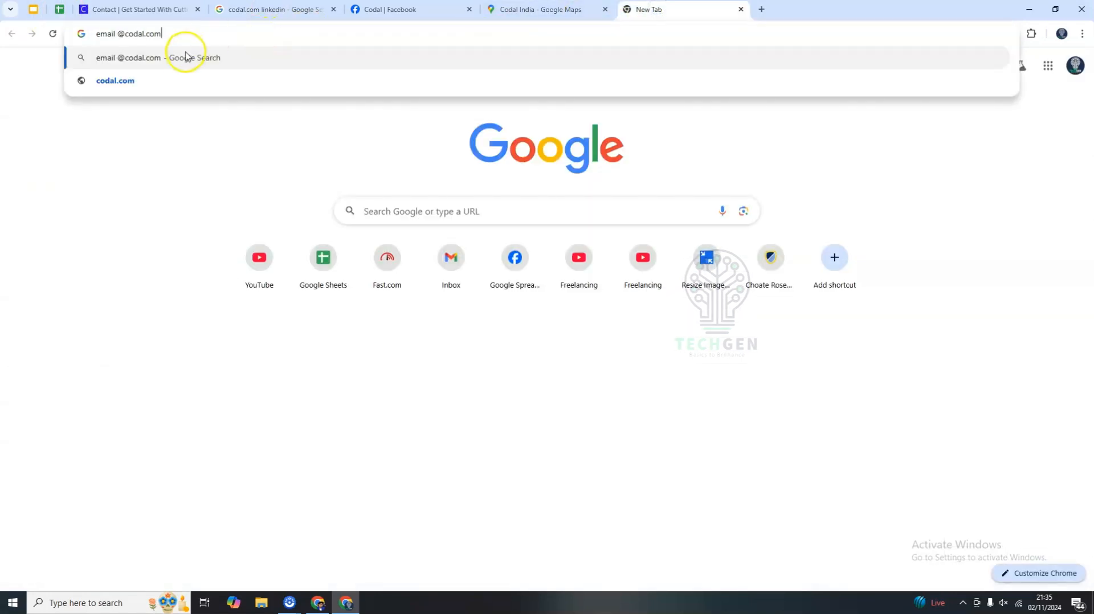
{"action": "left_click", "coordinate": [183, 54]}
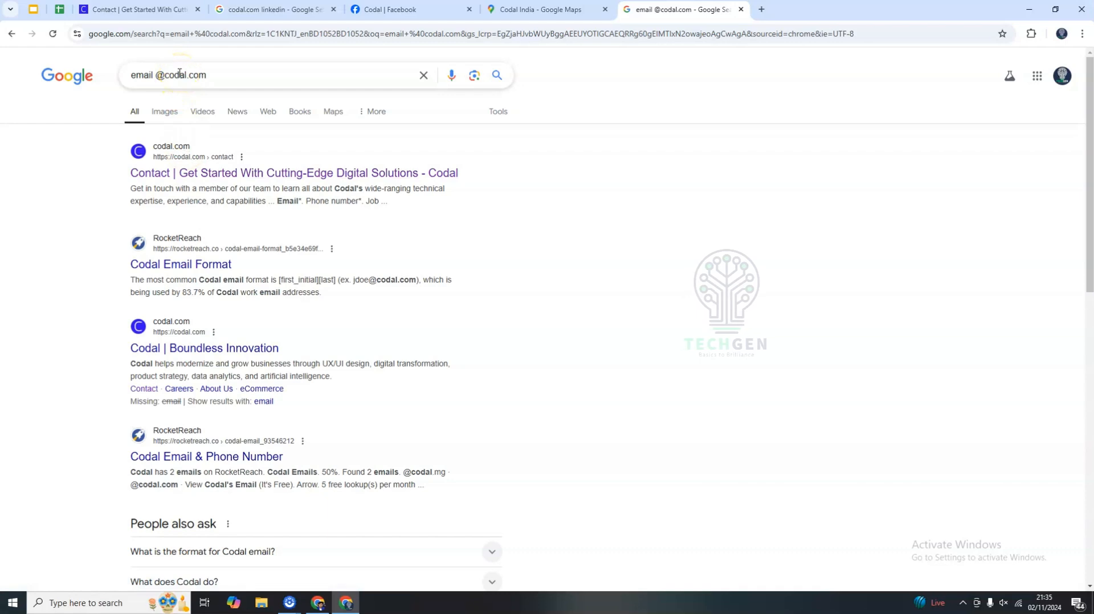
{"action": "scroll", "coordinate": [489, 335], "scroll_direction": "down", "scroll_amount": 4}
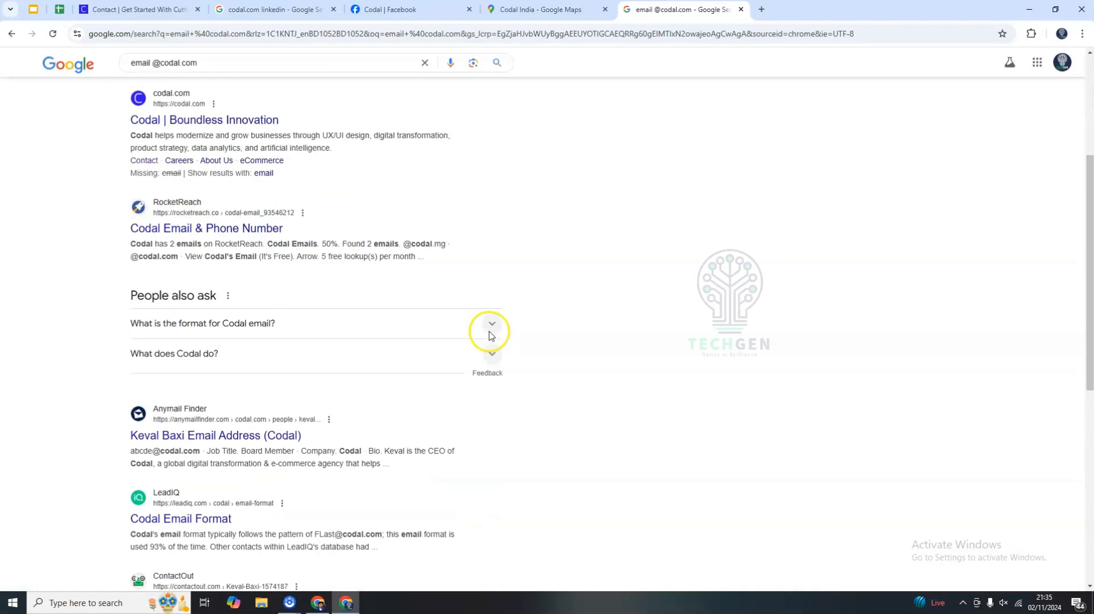
{"action": "scroll", "coordinate": [490, 337], "scroll_direction": "down", "scroll_amount": 5}
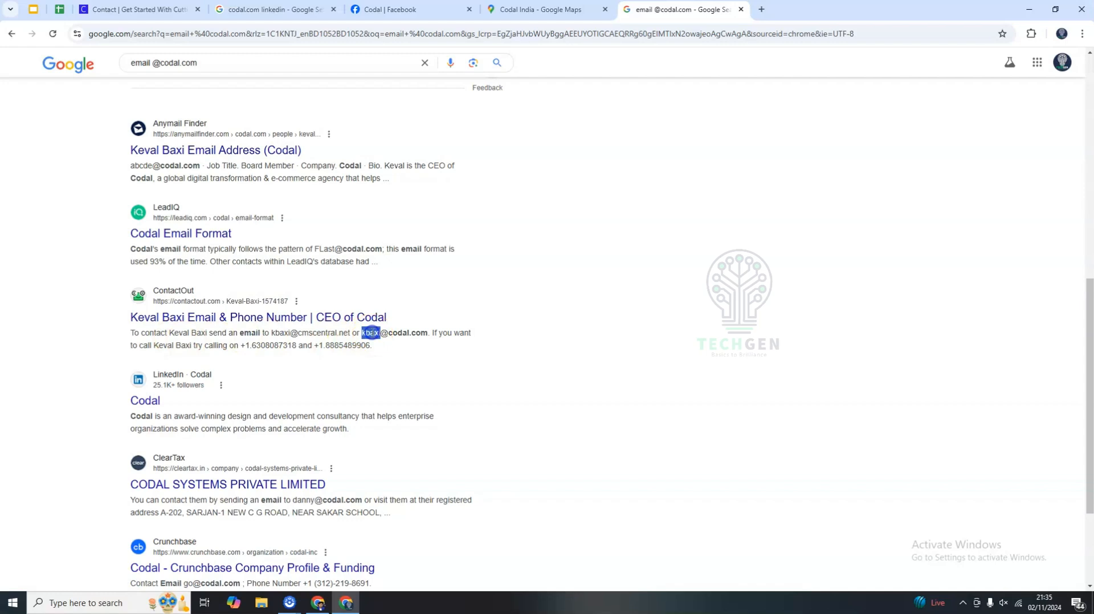
Compare the email addresses in the codal.com search results with the one listed on Codal's Facebook page.
{"action": "left_click_drag", "start_coordinate": [371, 333], "coordinate": [417, 333]}
{"action": "left_click", "coordinate": [279, 333]}
{"action": "left_click_drag", "start_coordinate": [279, 333], "coordinate": [410, 337]}
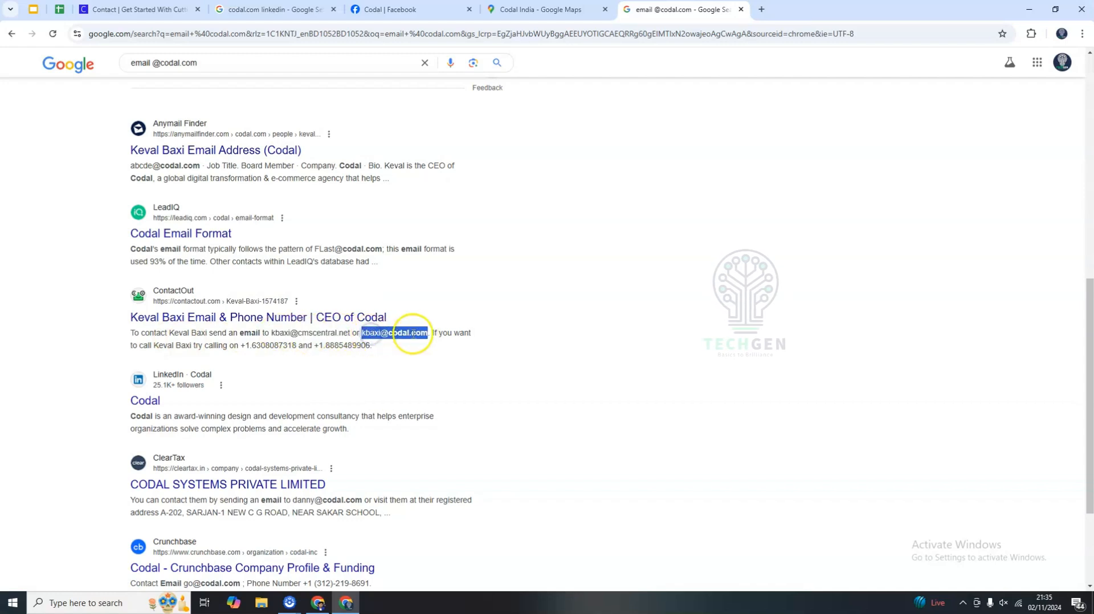
{"action": "scroll", "coordinate": [377, 432], "scroll_direction": "down", "scroll_amount": 3}
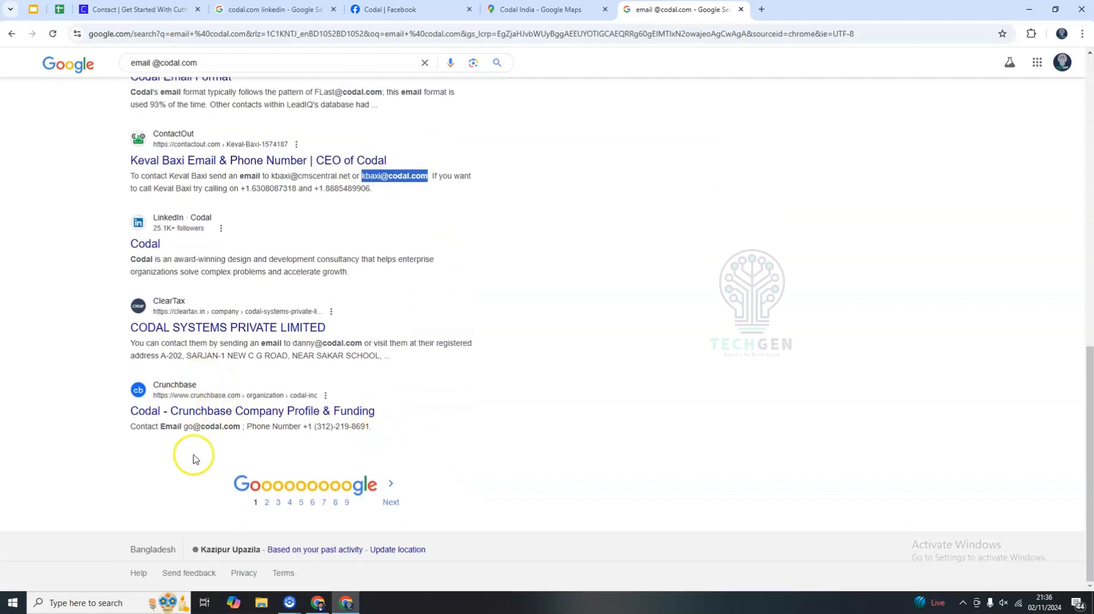
{"action": "left_click", "coordinate": [187, 425]}
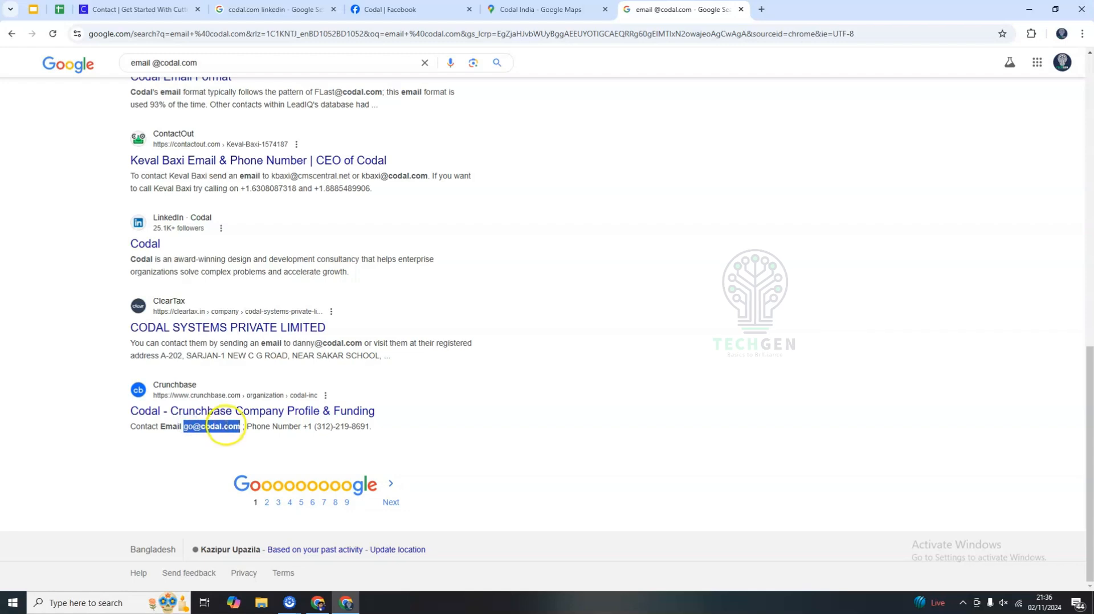
{"action": "left_click", "coordinate": [399, 9]}
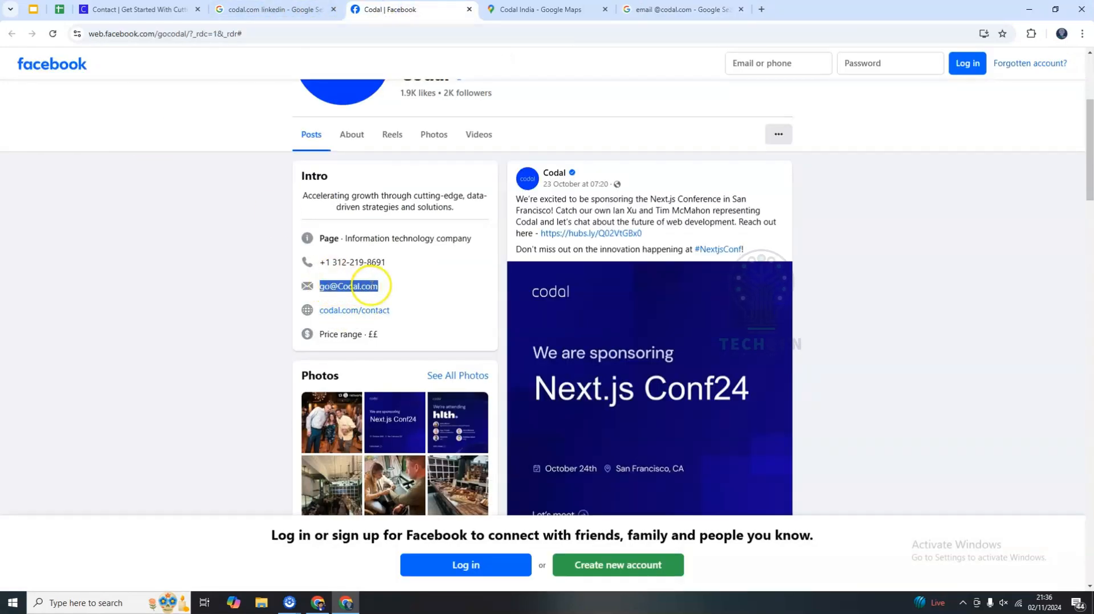
{"action": "left_click", "coordinate": [62, 10]}
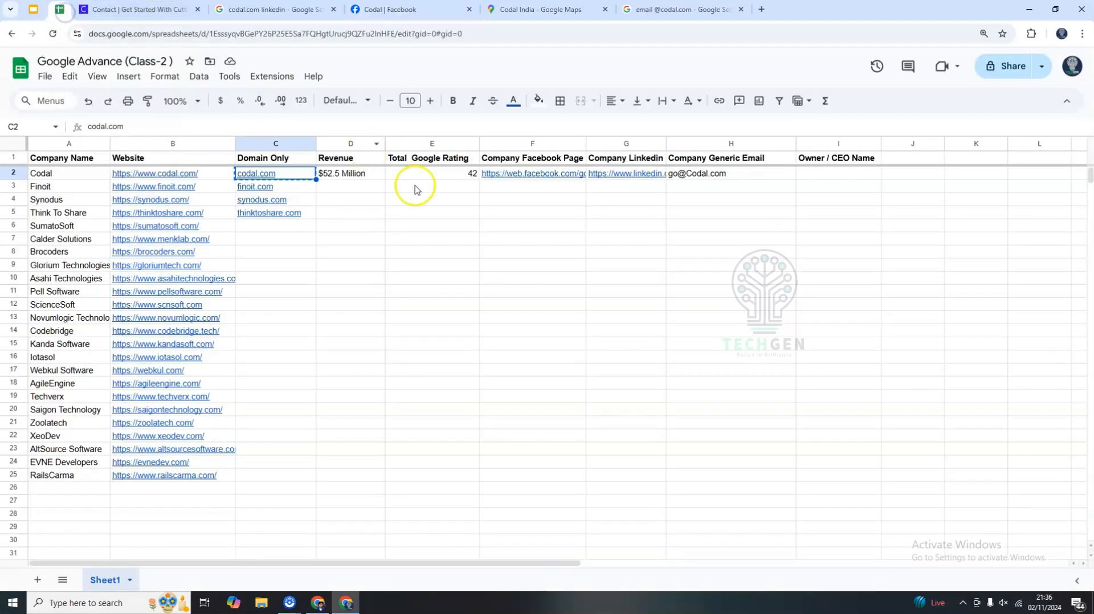
{"action": "left_click", "coordinate": [519, 290]}
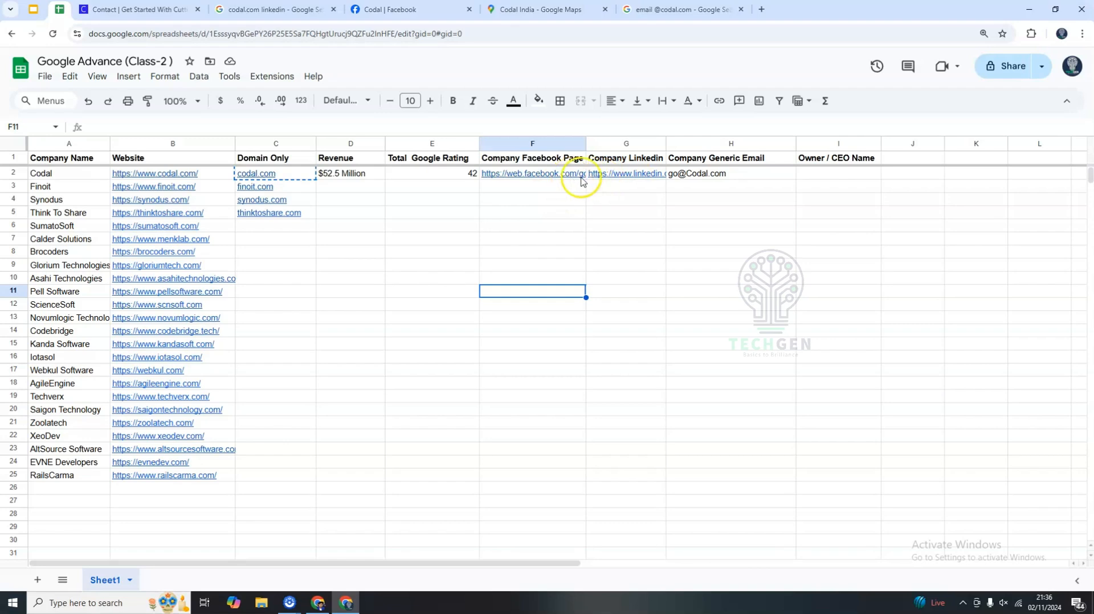
{"action": "left_click", "coordinate": [633, 10]}
{"action": "double_click", "coordinate": [141, 63]}
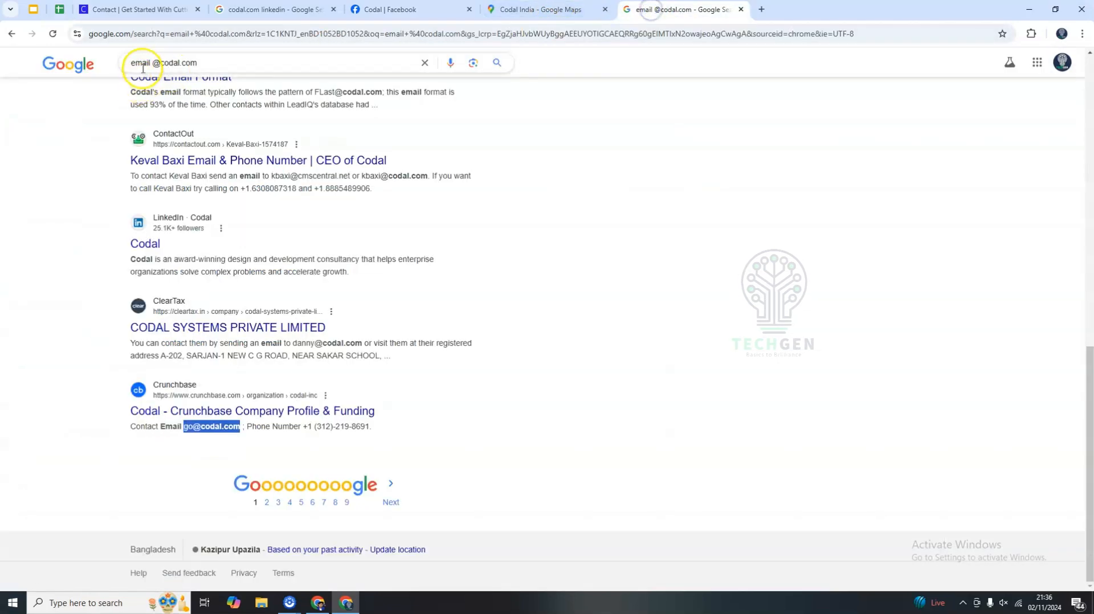
{"action": "left_click_drag", "start_coordinate": [161, 63], "coordinate": [213, 63]}
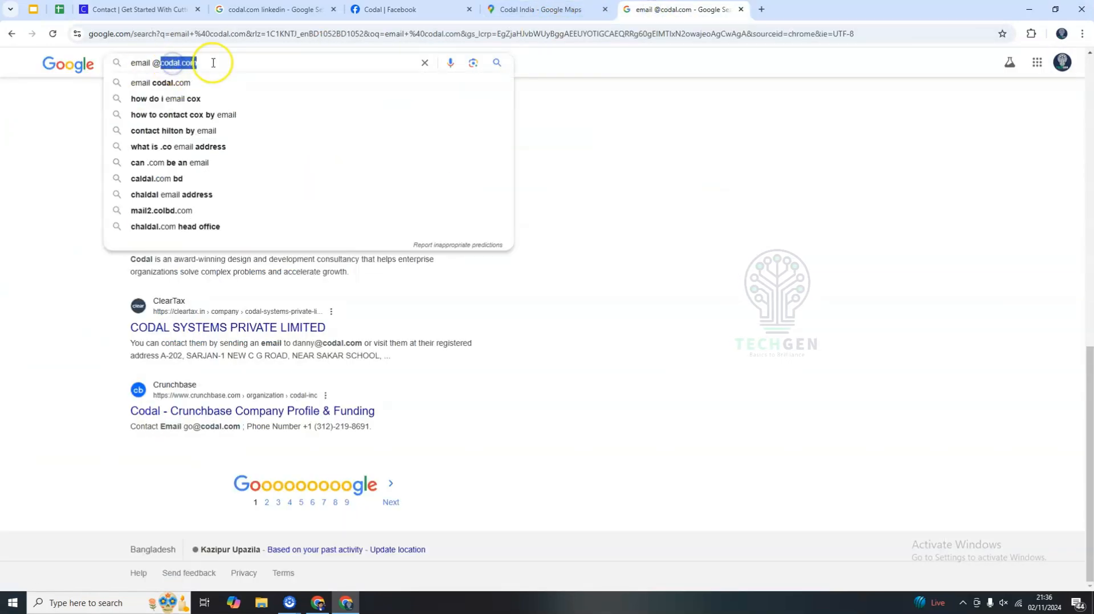
{"action": "left_click", "coordinate": [59, 9]}
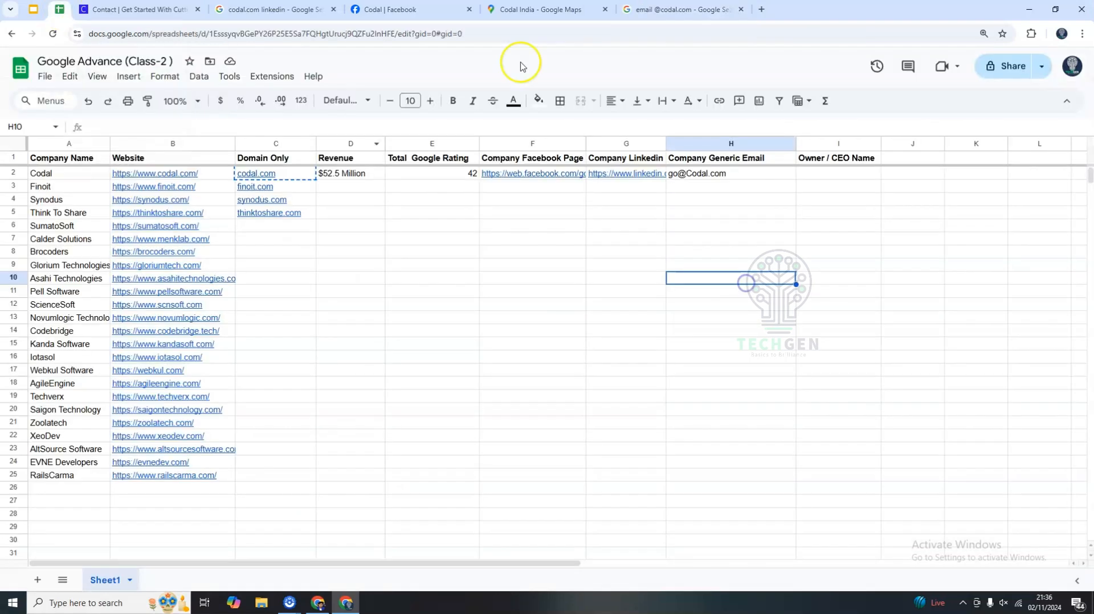
{"action": "double_click", "coordinate": [821, 160]}
{"action": "double_click", "coordinate": [844, 162]}
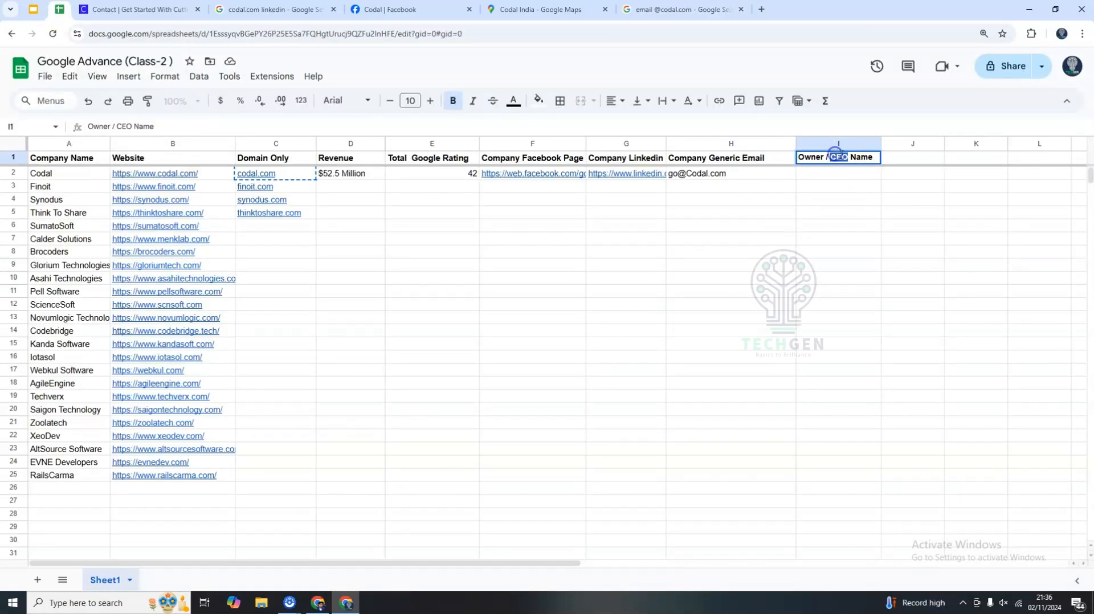
{"action": "left_click", "coordinate": [830, 239]}
{"action": "left_click", "coordinate": [808, 174]}
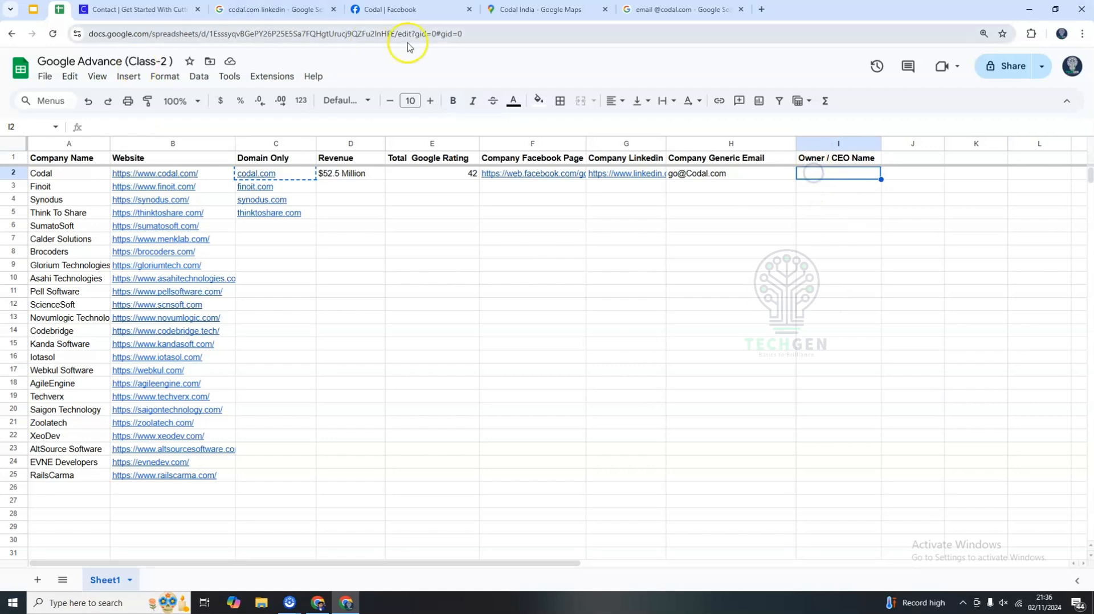
{"action": "left_click", "coordinate": [878, 283]}
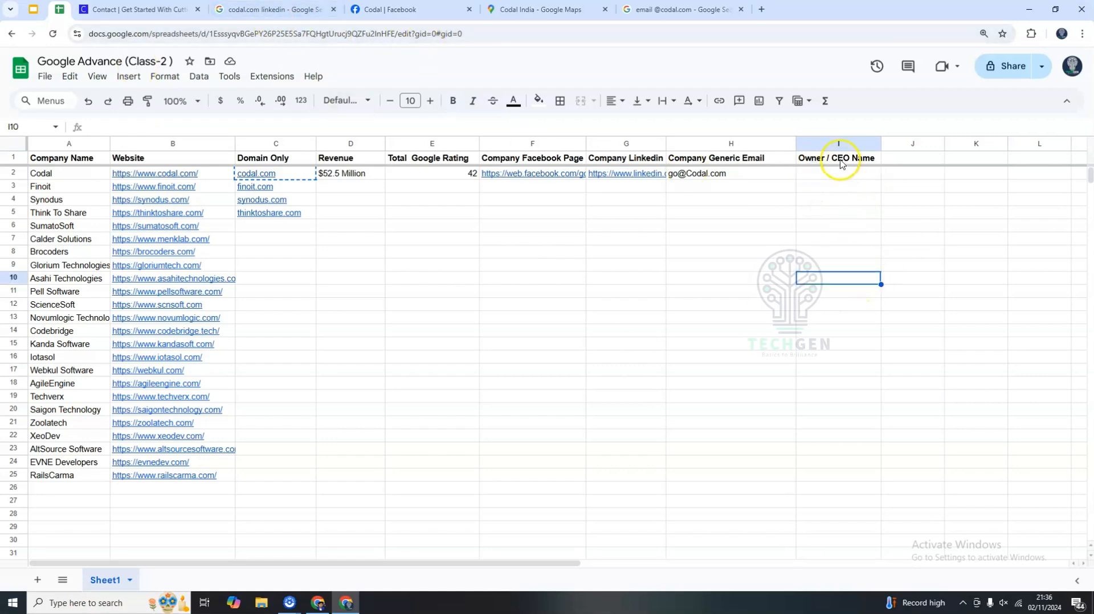
{"action": "double_click", "coordinate": [840, 161]}
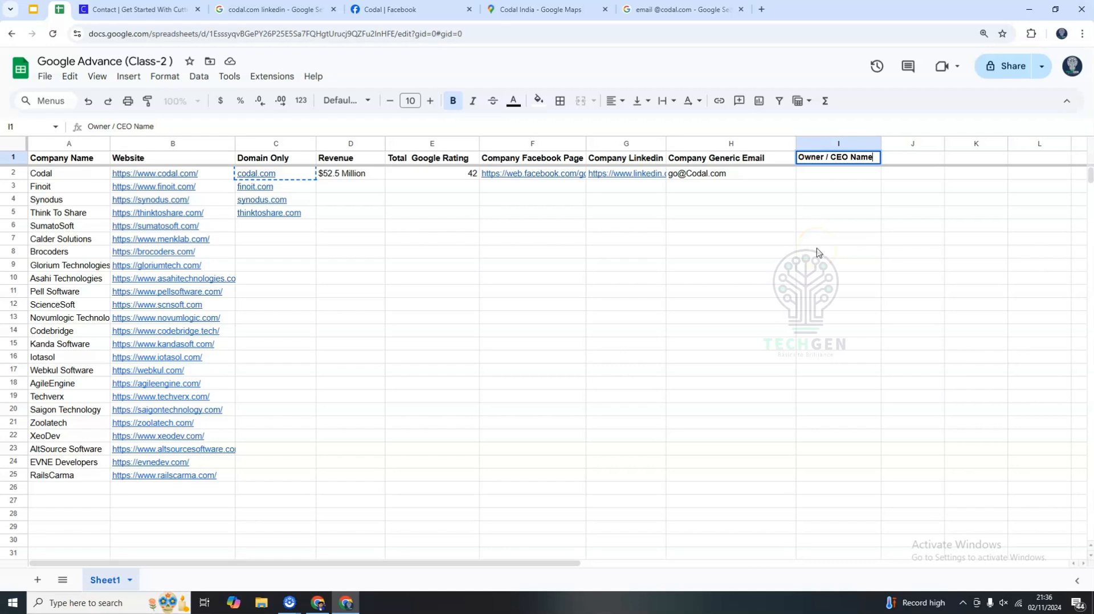
{"action": "left_click", "coordinate": [808, 283]}
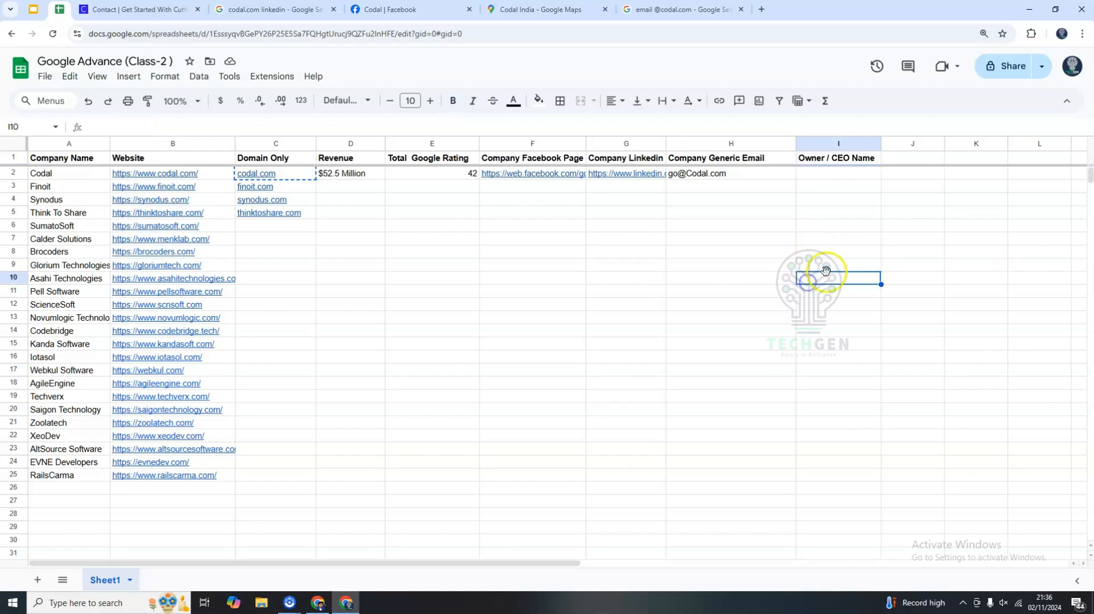
{"action": "left_click", "coordinate": [859, 240]}
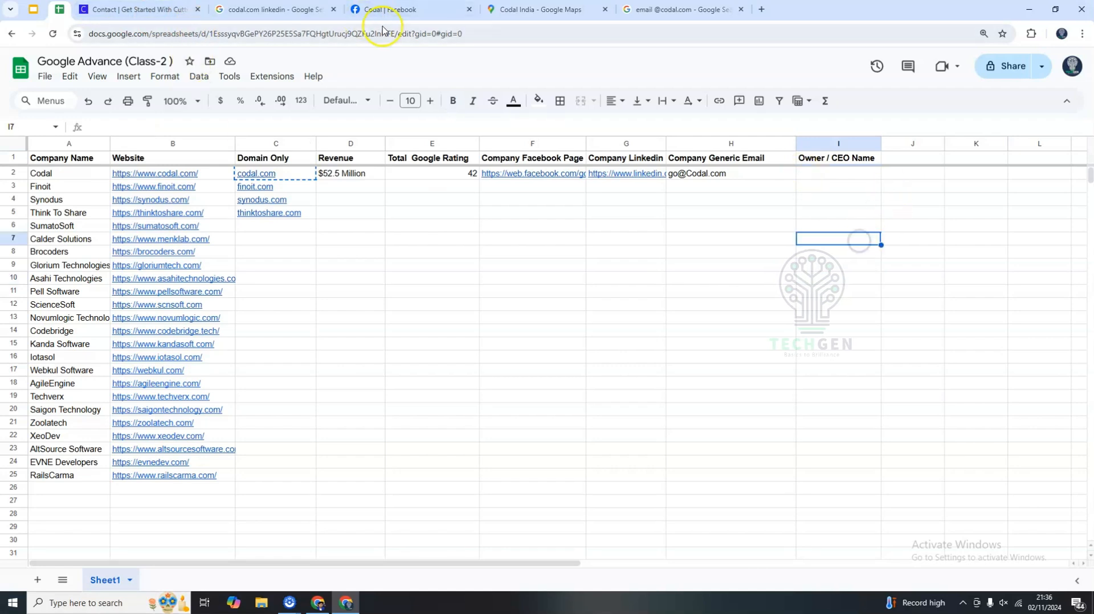
Close the Facebook, LinkedIn-search and Codal contact tabs and narrow the Company Generic Email column.
{"action": "middle_click", "coordinate": [359, 9]}
{"action": "middle_click", "coordinate": [286, 9]}
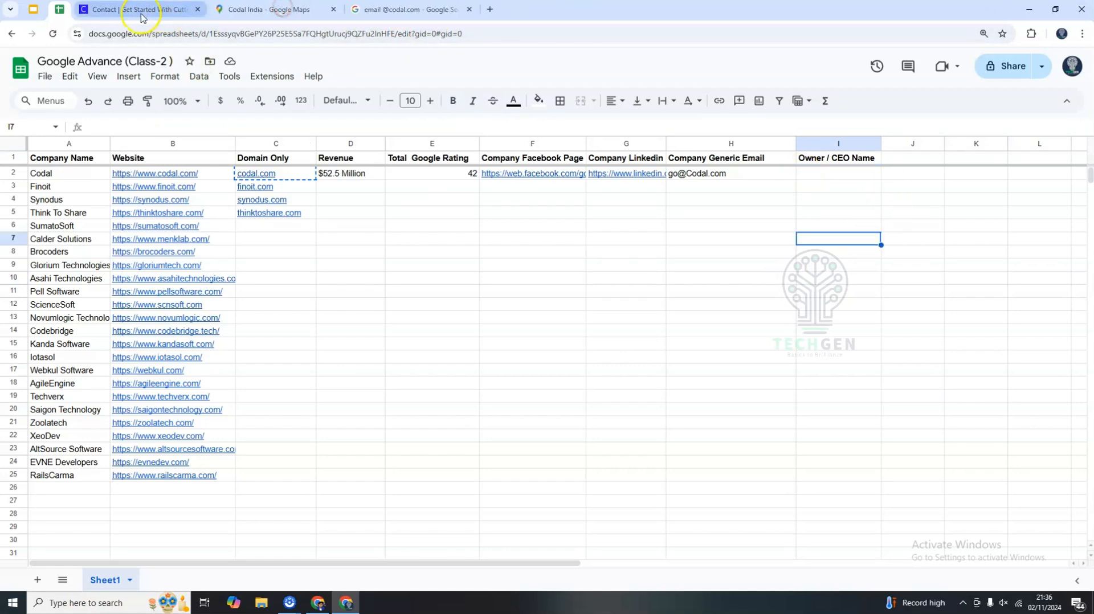
{"action": "middle_click", "coordinate": [141, 17]}
{"action": "left_click", "coordinate": [575, 286]}
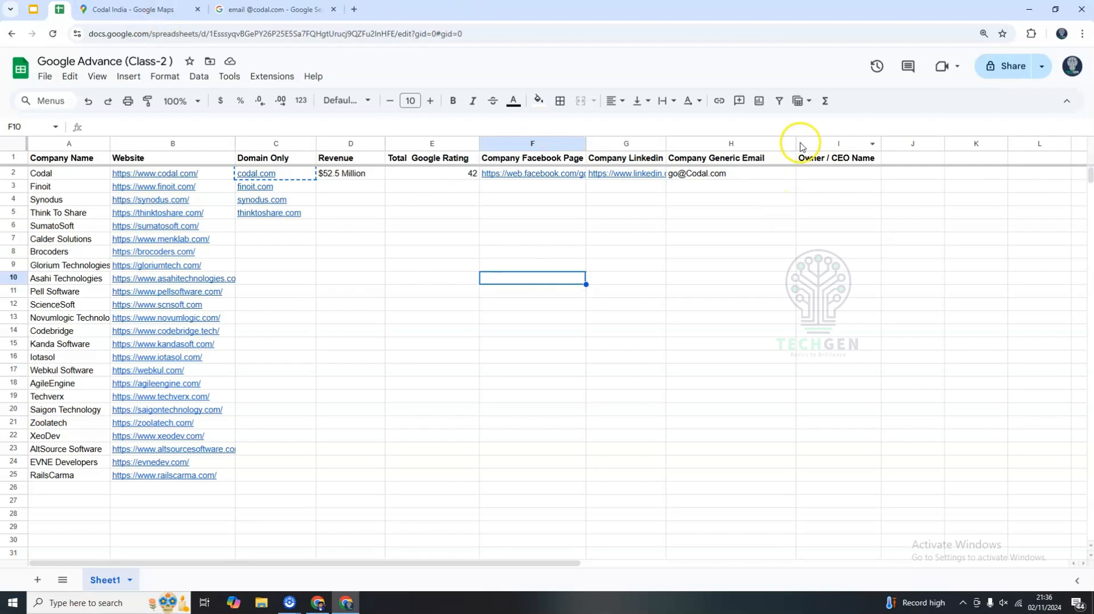
{"action": "left_click_drag", "start_coordinate": [797, 143], "coordinate": [765, 147]}
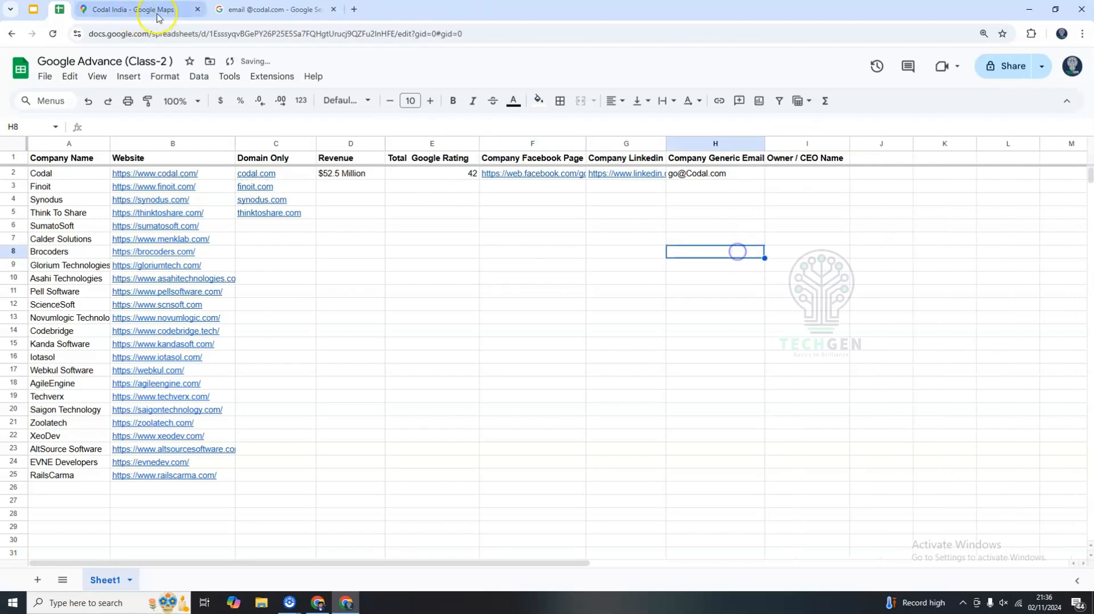
{"action": "left_click", "coordinate": [254, 11]}
{"action": "left_click", "coordinate": [53, 158]}
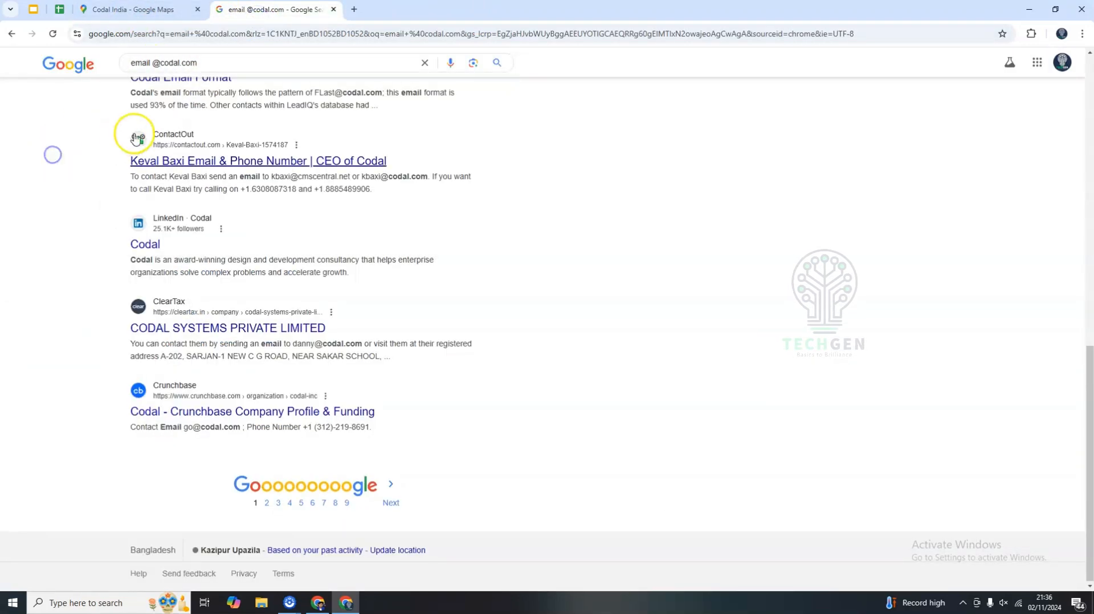
{"action": "scroll", "coordinate": [51, 154], "scroll_direction": "up", "scroll_amount": 4}
{"action": "double_click", "coordinate": [166, 63]}
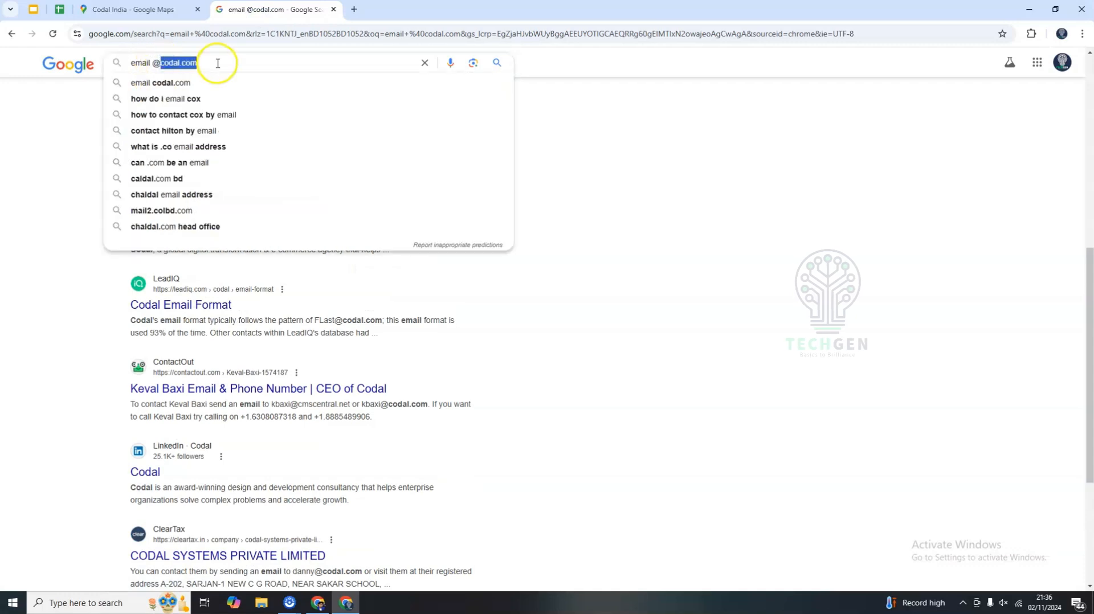
{"action": "double_click", "coordinate": [140, 62]}
{"action": "type", "text": "ow"}
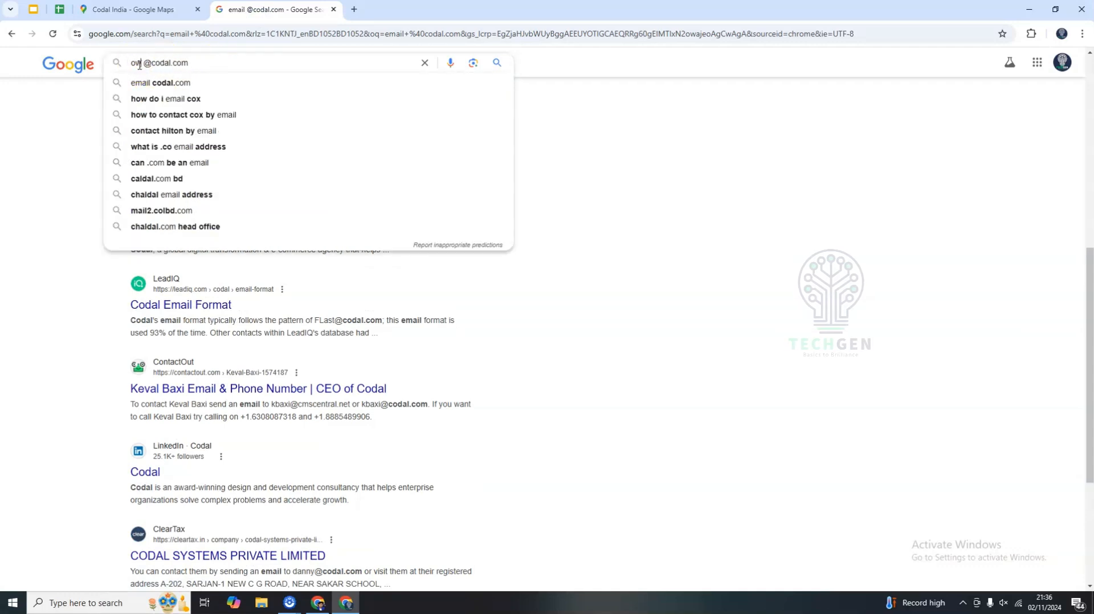
{"action": "type", "text": "ner"}
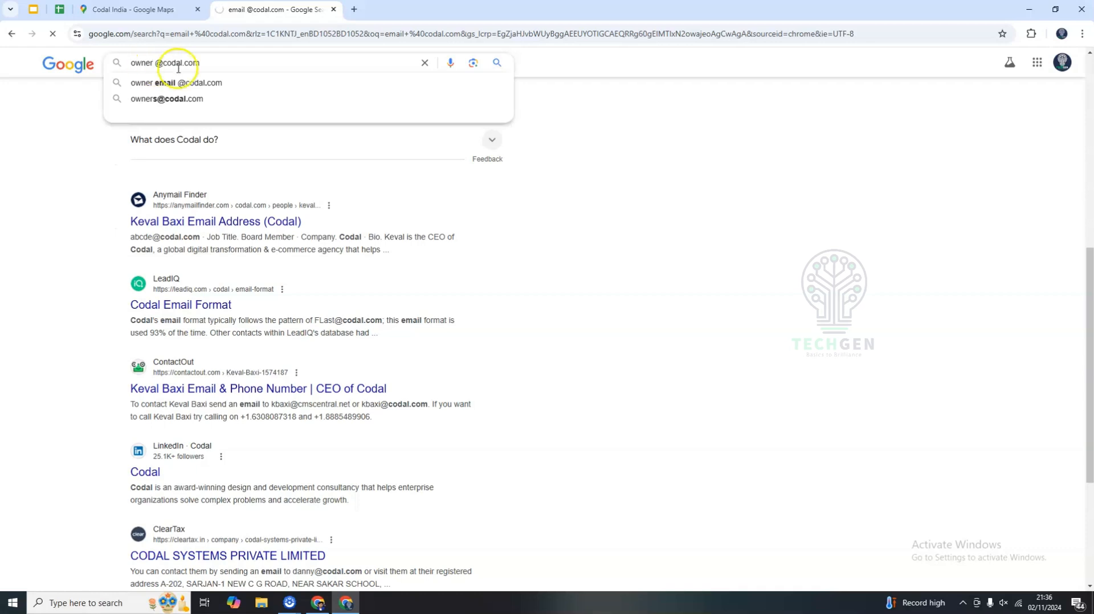
{"action": "key", "text": "Return"}
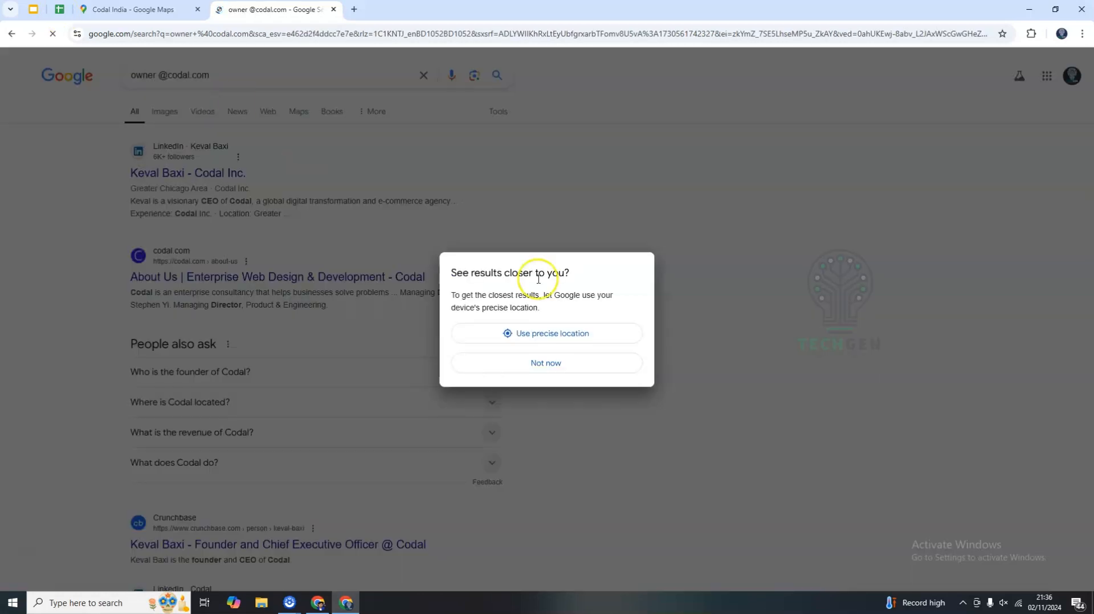
{"action": "left_click", "coordinate": [544, 364]}
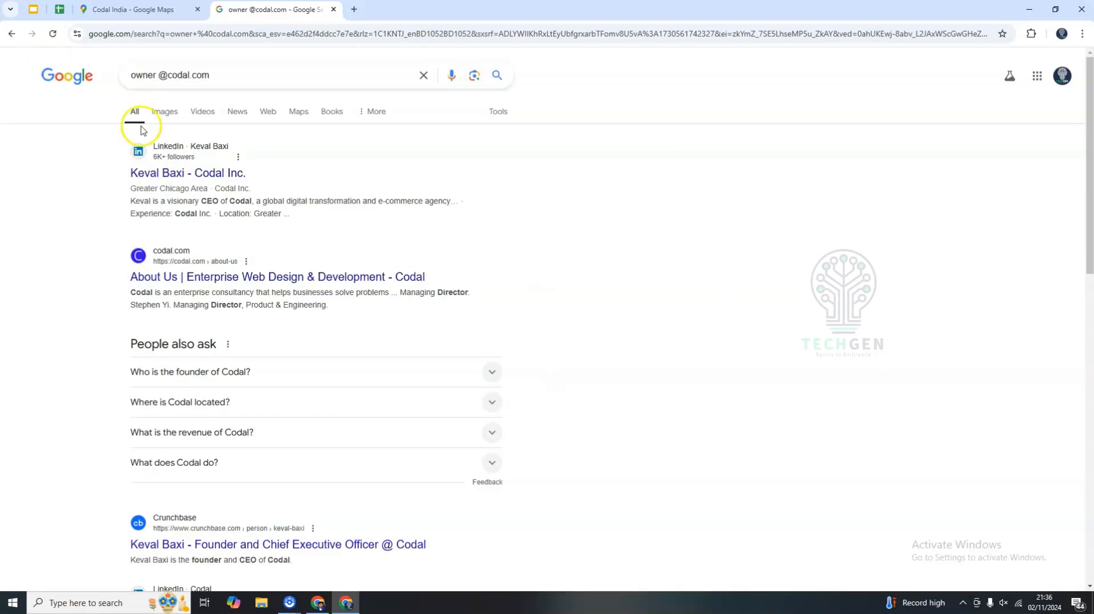
Examine the search results to identify Codal's owner or CEO.
{"action": "double_click", "coordinate": [139, 75]}
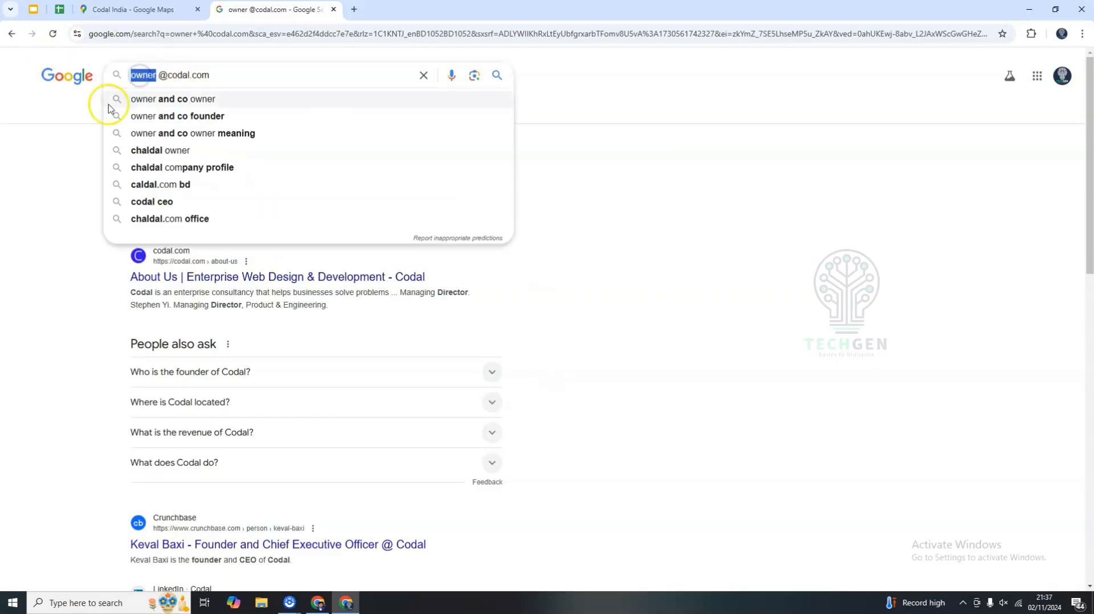
{"action": "left_click_drag", "start_coordinate": [168, 75], "coordinate": [208, 76]}
{"action": "left_click", "coordinate": [740, 178]}
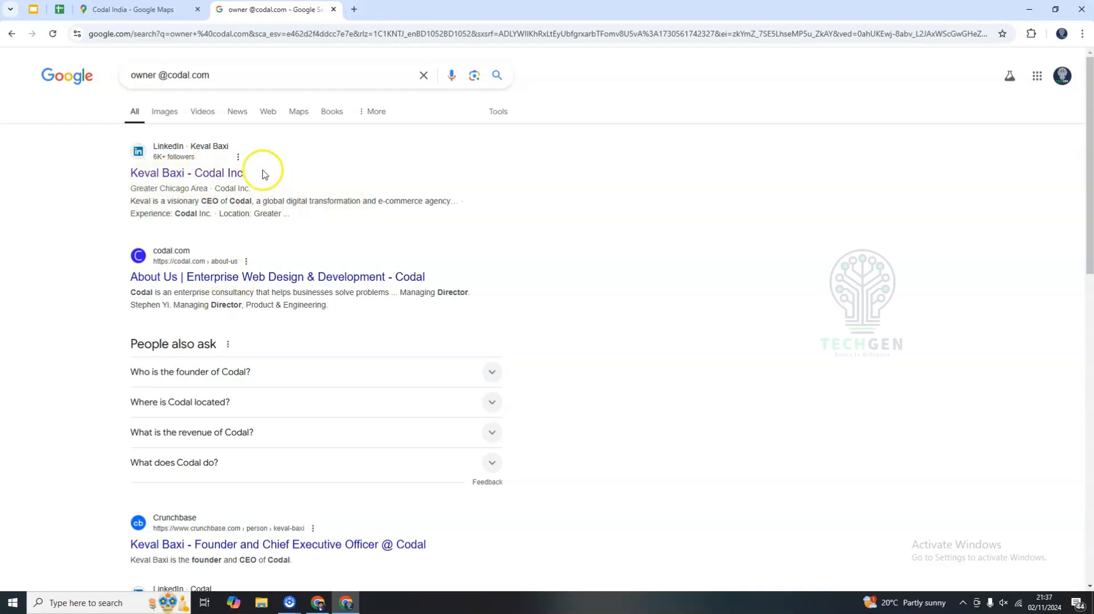
{"action": "left_click_drag", "start_coordinate": [151, 186], "coordinate": [287, 217]}
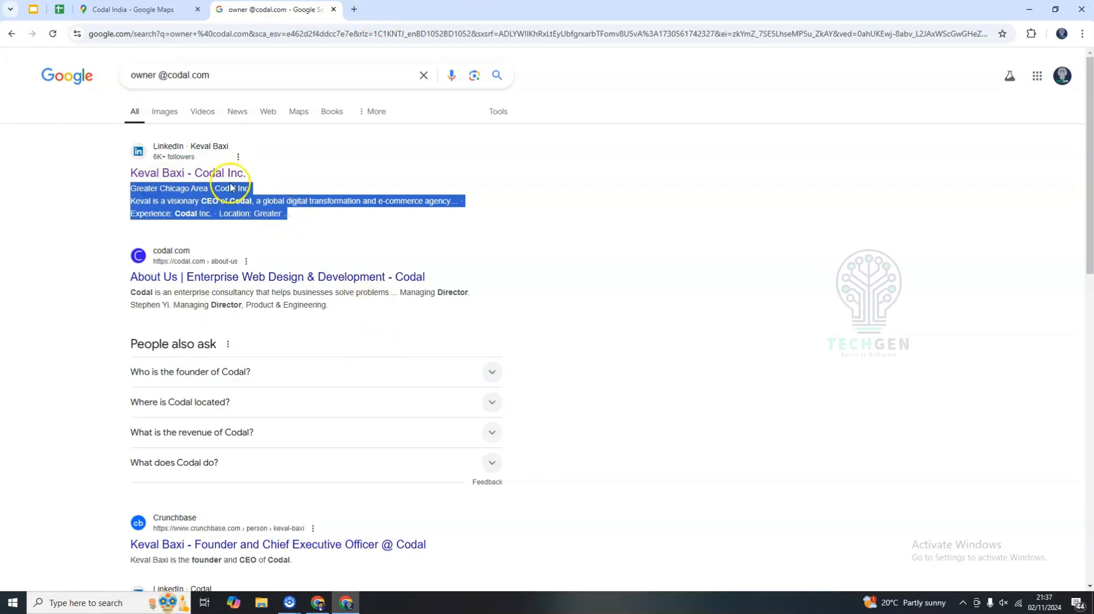
{"action": "scroll", "coordinate": [336, 422], "scroll_direction": "down", "scroll_amount": 3}
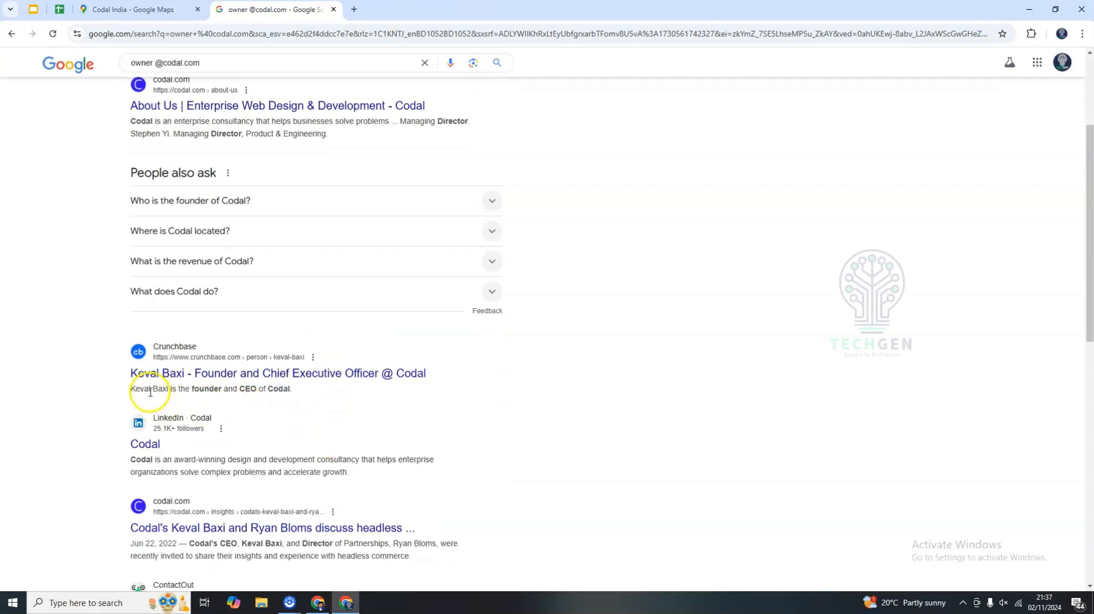
{"action": "left_click_drag", "start_coordinate": [144, 389], "coordinate": [158, 390]}
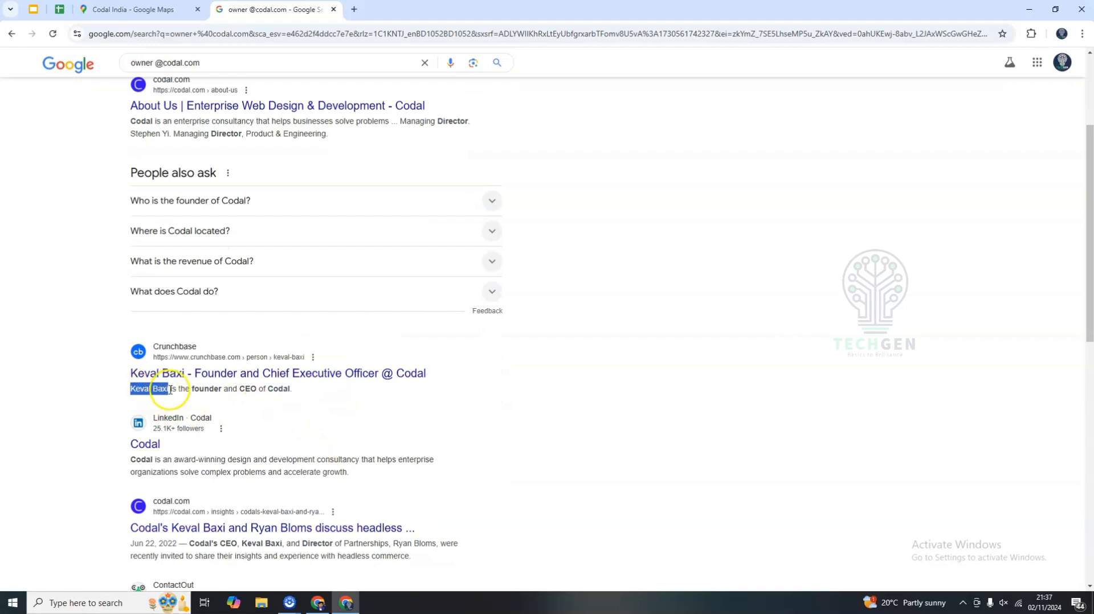
{"action": "double_click", "coordinate": [202, 389]}
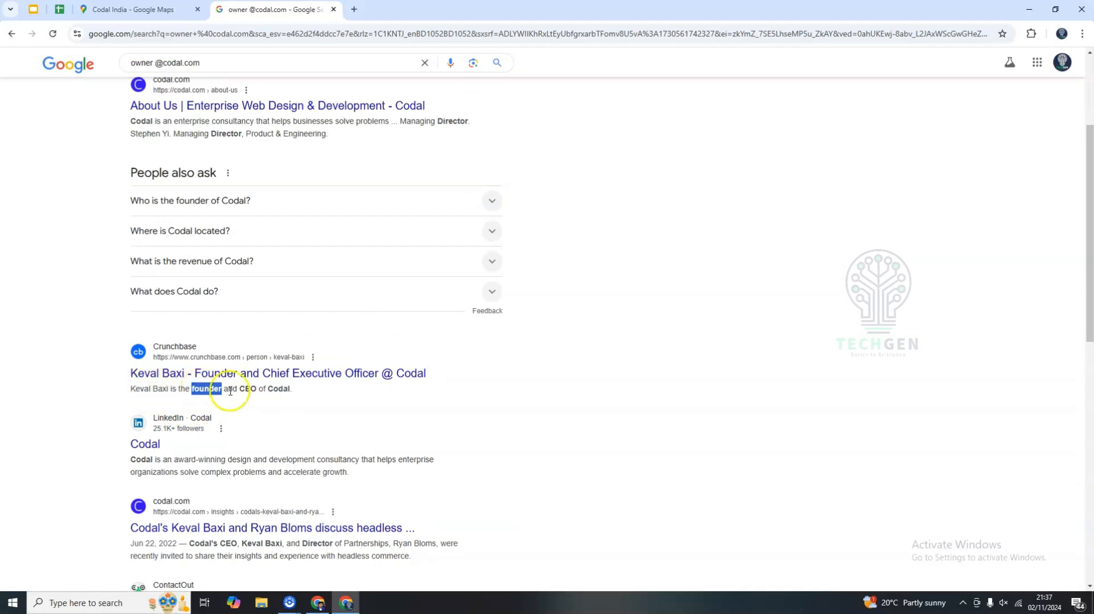
{"action": "left_click", "coordinate": [245, 389]}
{"action": "left_click", "coordinate": [280, 390]}
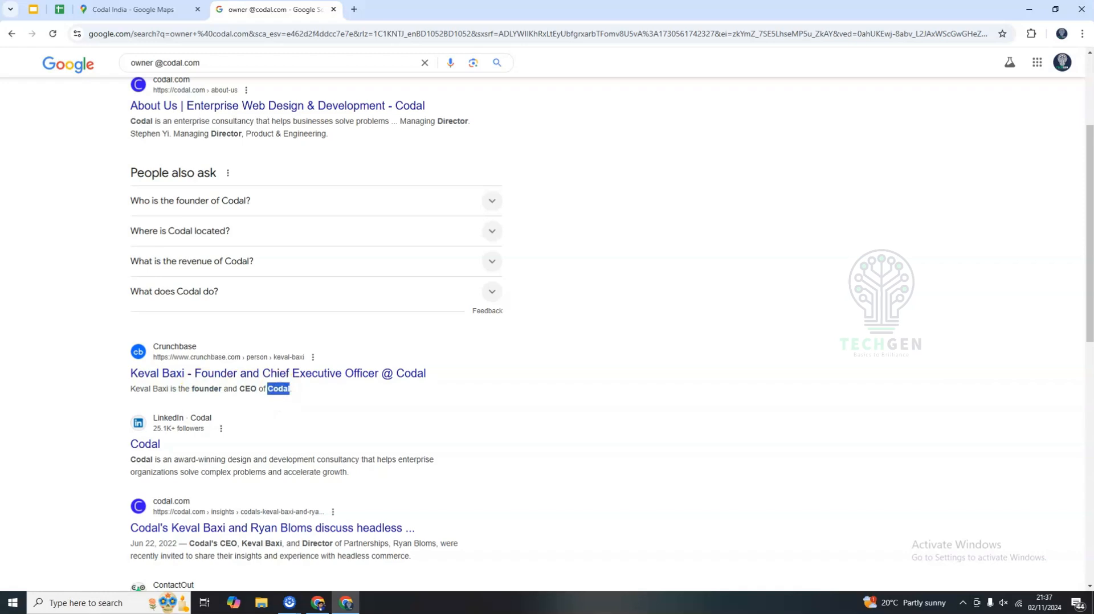
Copy the CEO's name from the Crunchbase result into Codal's Owner / CEO Name cell.
{"action": "left_click", "coordinate": [122, 9]}
{"action": "left_click", "coordinate": [59, 10]}
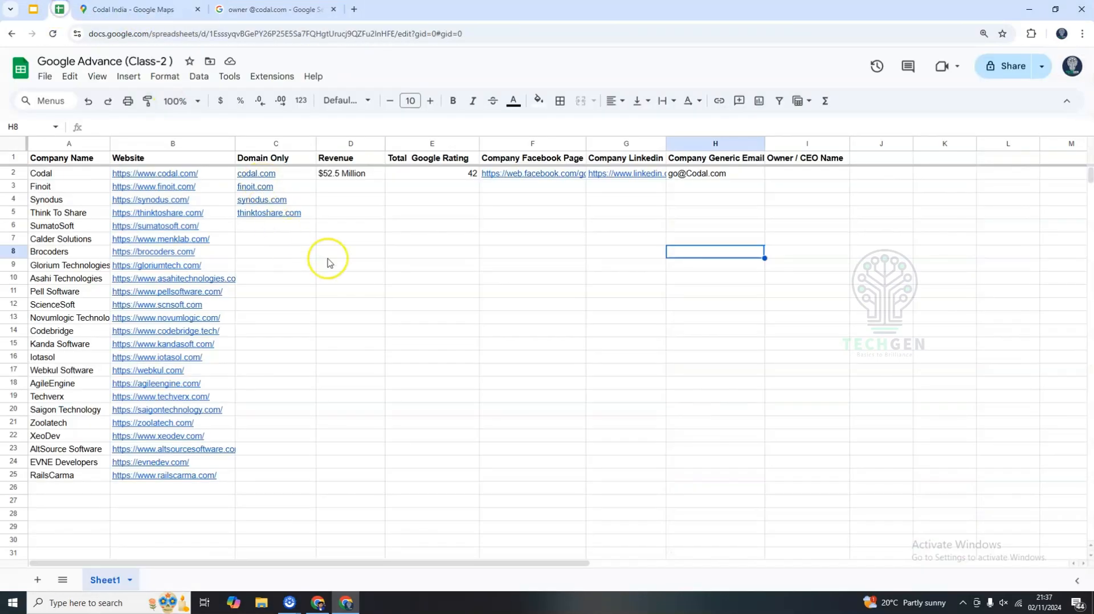
{"action": "left_click", "coordinate": [325, 254]}
{"action": "left_click", "coordinate": [804, 173]}
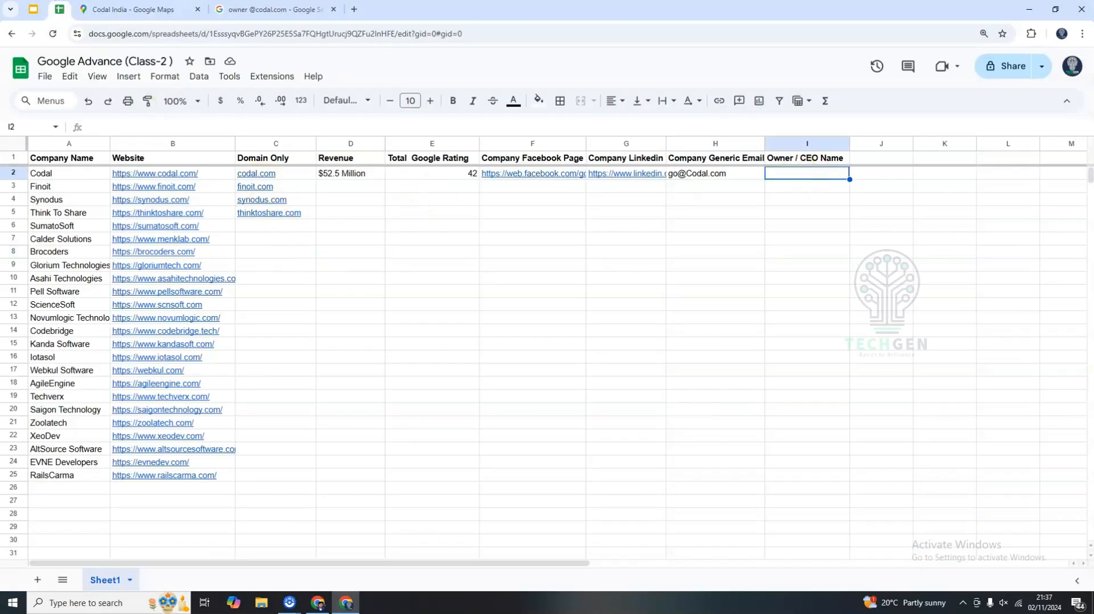
{"action": "left_click", "coordinate": [293, 10]}
{"action": "left_click", "coordinate": [135, 371]}
{"action": "left_click_drag", "start_coordinate": [135, 371], "coordinate": [185, 377]}
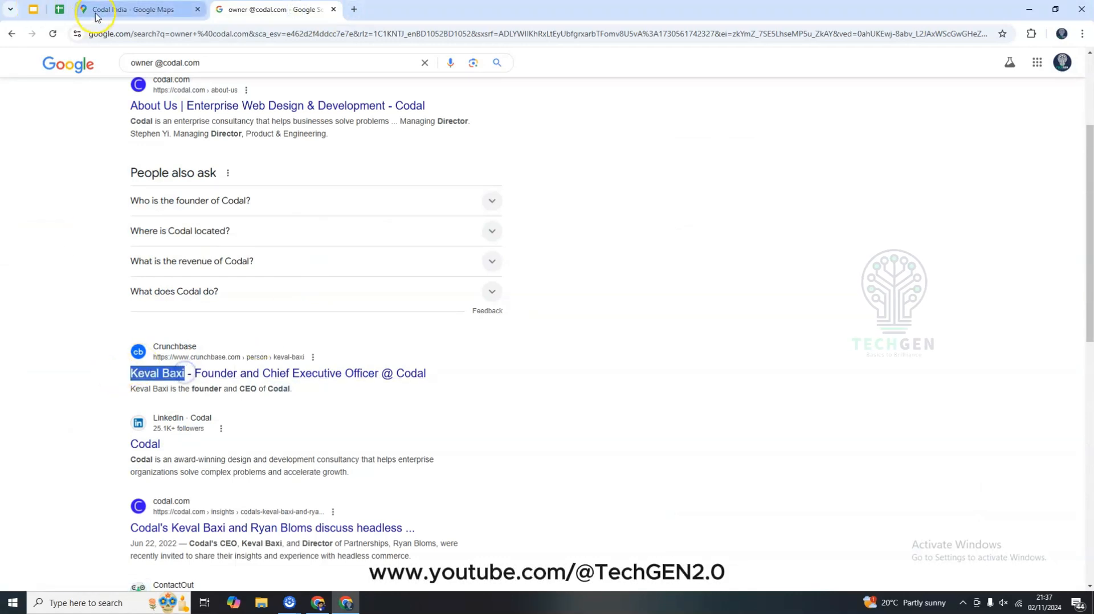
{"action": "left_click", "coordinate": [60, 10]}
{"action": "double_click", "coordinate": [814, 176]}
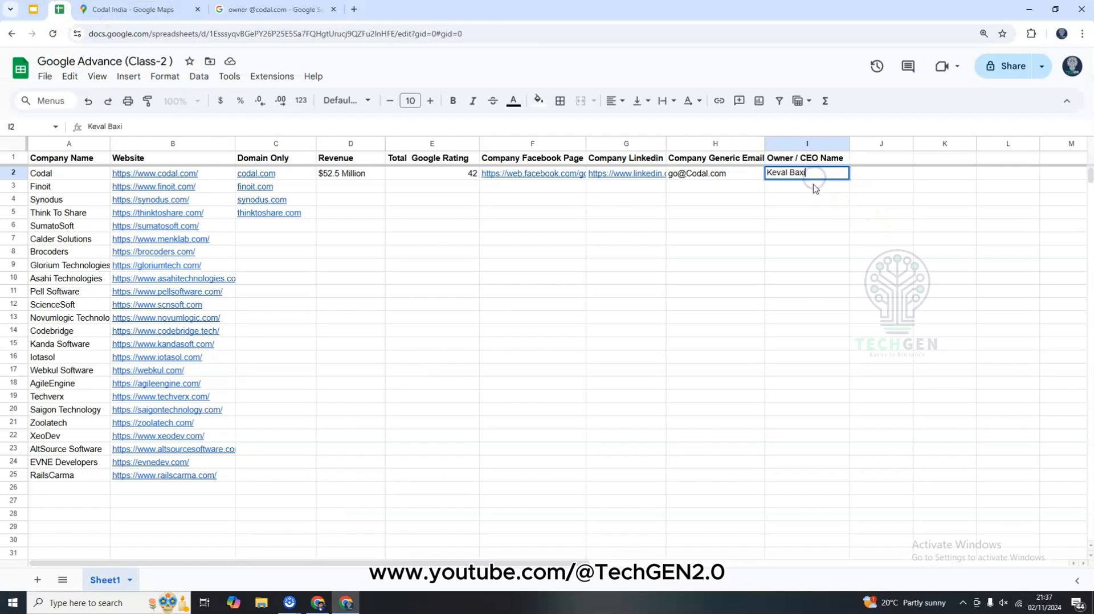
Close the Codal Google Maps tab and the owner search tab.
{"action": "left_click", "coordinate": [425, 318]}
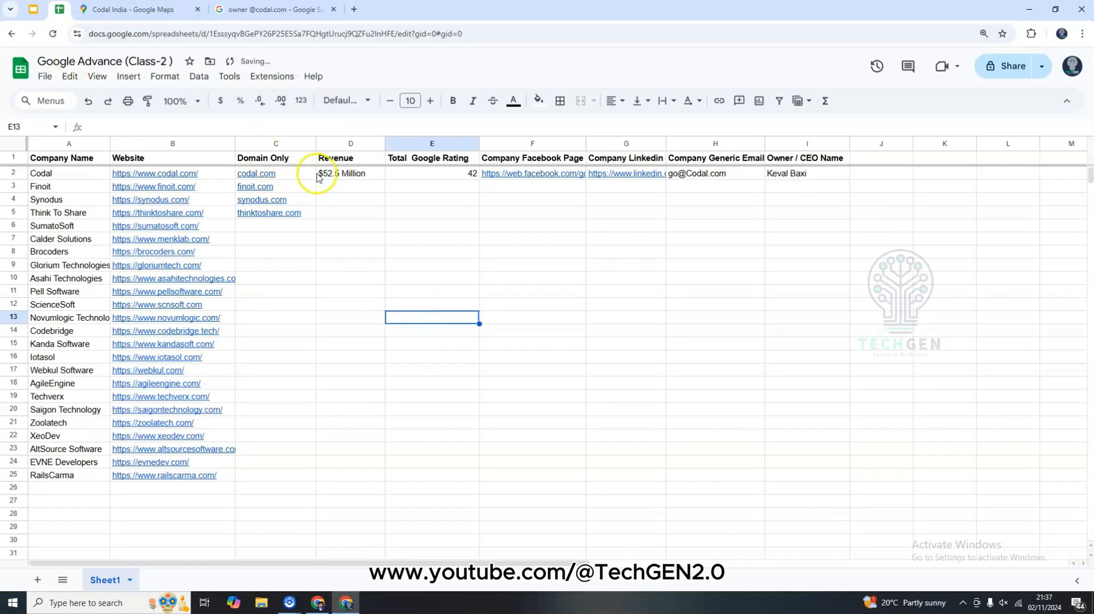
{"action": "middle_click", "coordinate": [280, 15]}
{"action": "middle_click", "coordinate": [195, 18]}
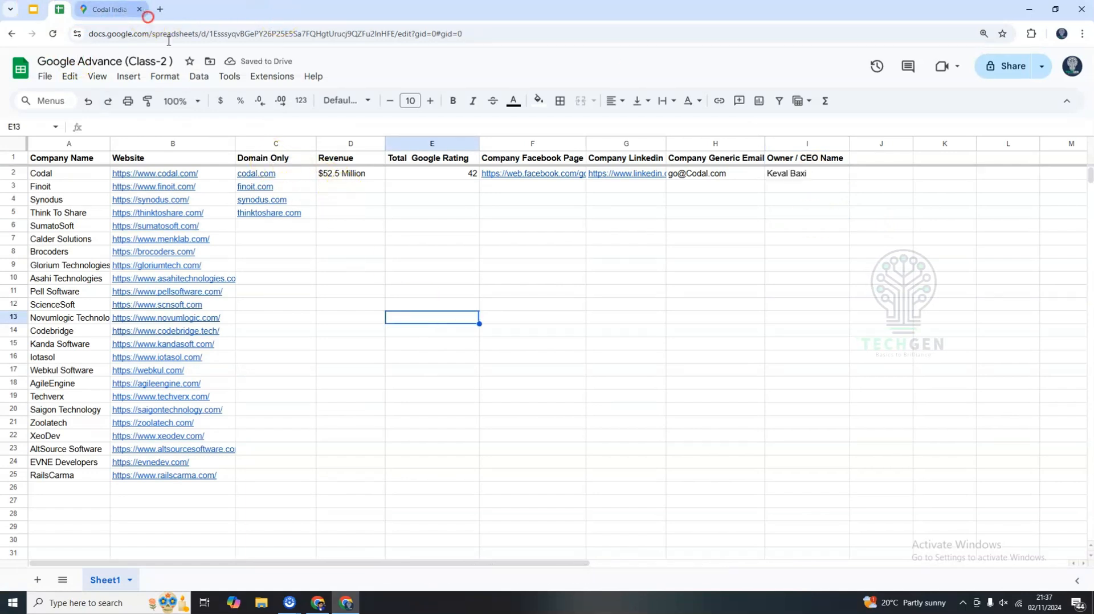
Copy Finoit's domain from the Domain Only column.
{"action": "left_click", "coordinate": [399, 252]}
{"action": "left_click", "coordinate": [287, 192]}
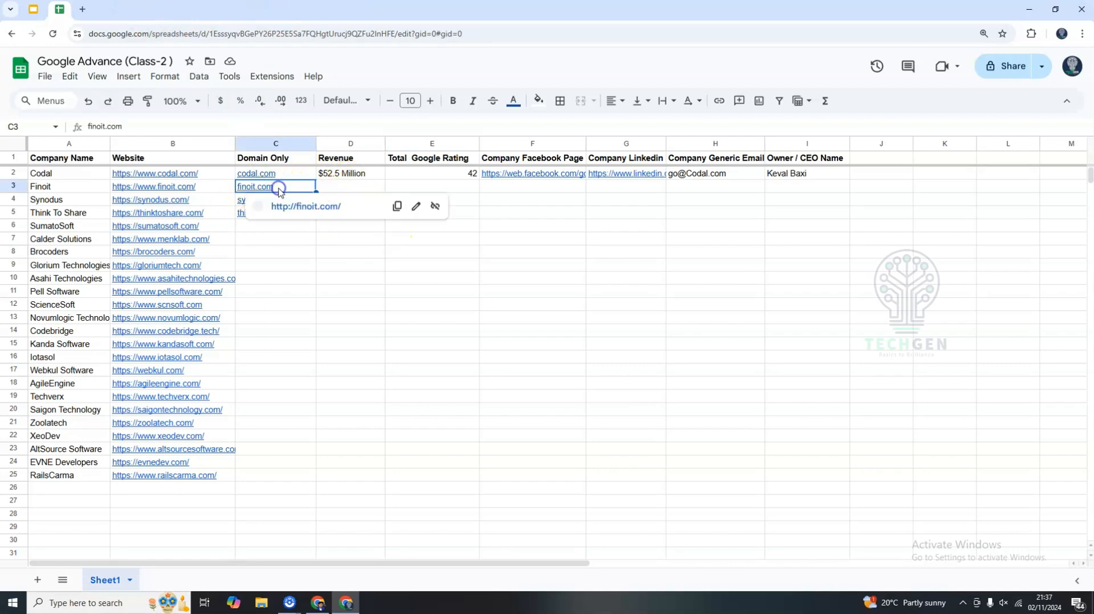
{"action": "key", "text": "ctrl+c"}
{"action": "left_click", "coordinate": [338, 188]}
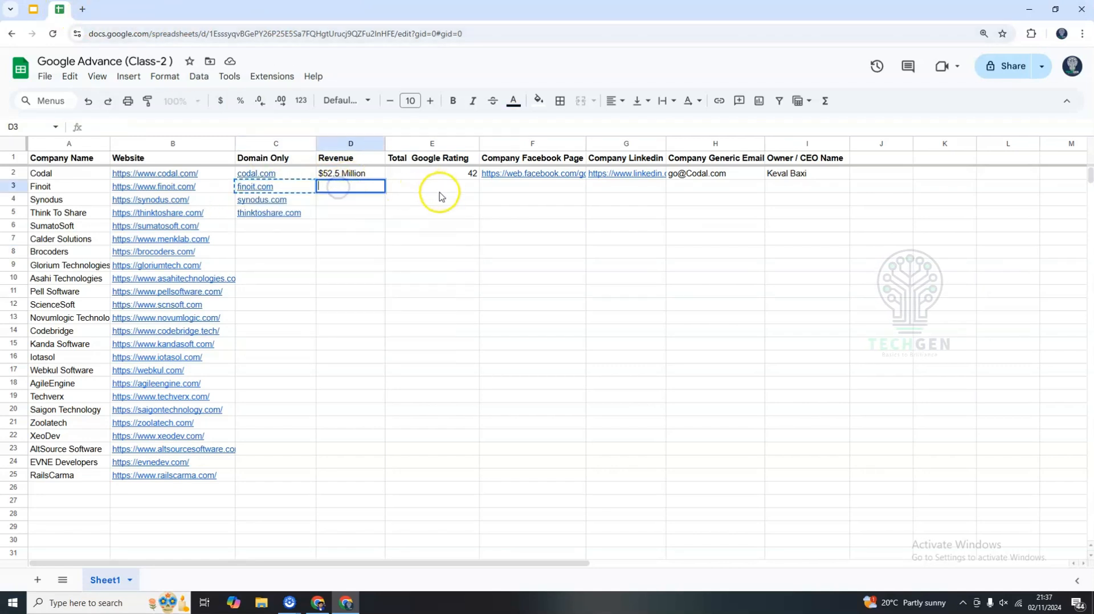
{"action": "left_click", "coordinate": [435, 191]}
{"action": "double_click", "coordinate": [521, 190]}
{"action": "left_click", "coordinate": [627, 196]}
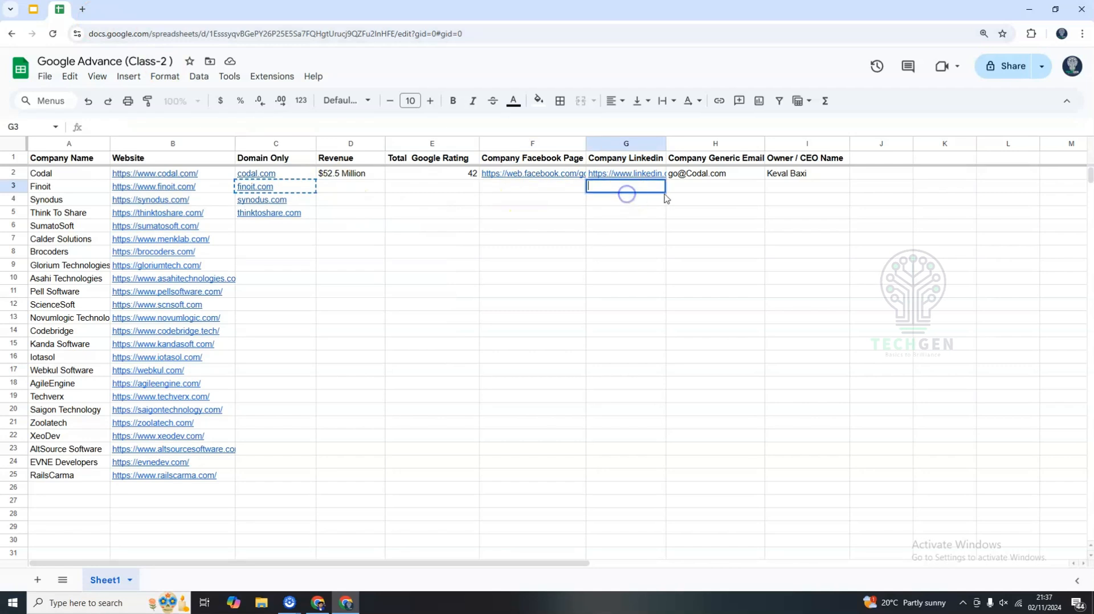
{"action": "left_click", "coordinate": [680, 190]}
{"action": "left_click", "coordinate": [556, 359]}
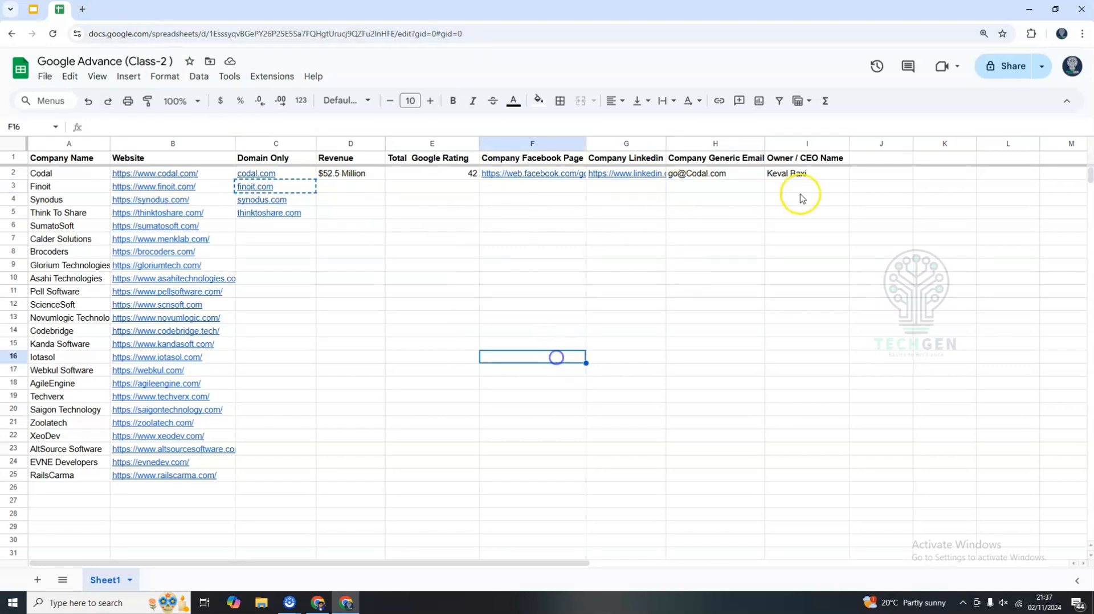
{"action": "double_click", "coordinate": [733, 162]}
{"action": "triple_click", "coordinate": [693, 157]}
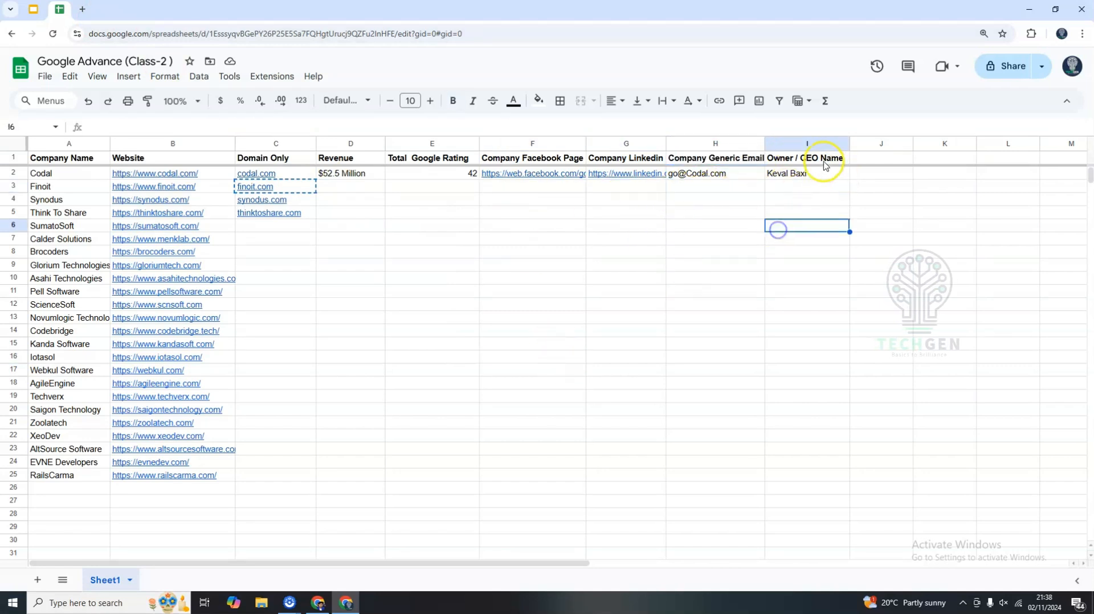
{"action": "double_click", "coordinate": [801, 157]}
{"action": "double_click", "coordinate": [778, 157]}
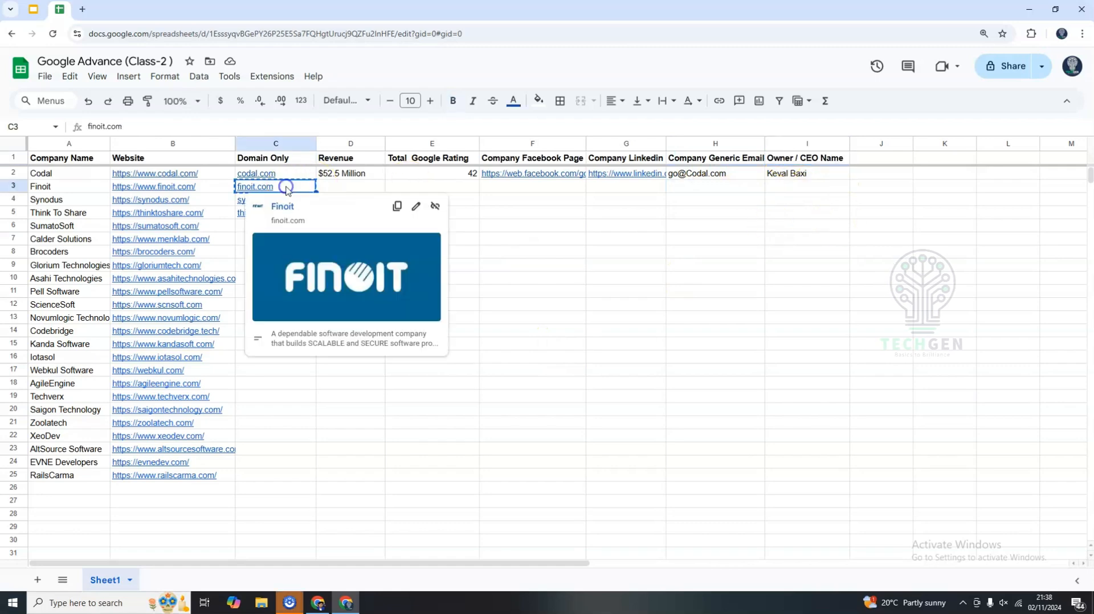
Search the web in a new tab for email @ followed by the pasted finoit.com domain.
{"action": "key", "text": "ctrl+t"}
{"action": "left_click", "coordinate": [120, 34]}
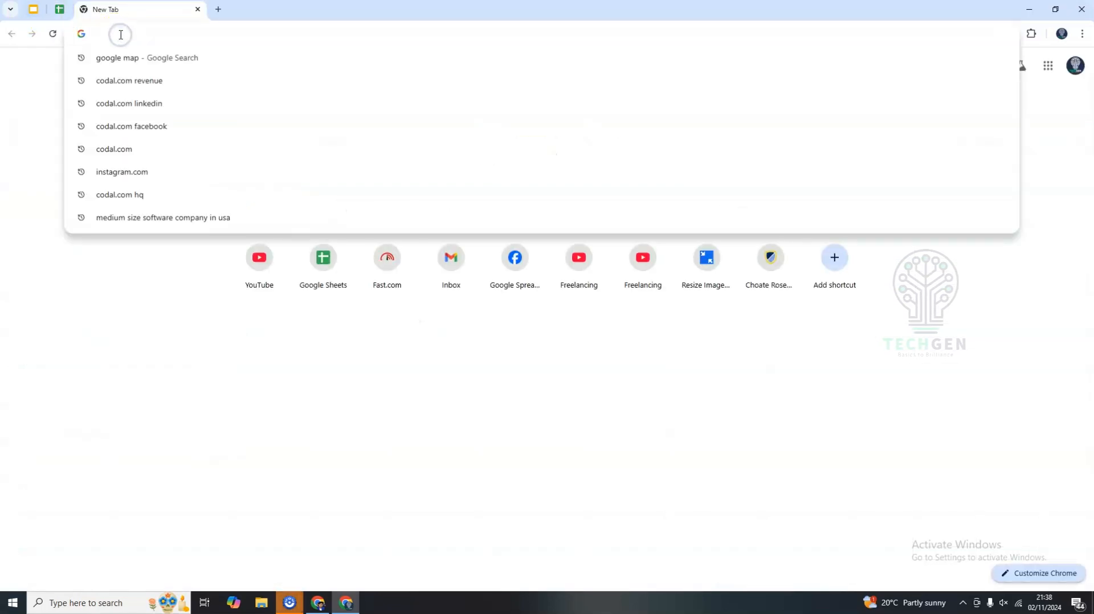
{"action": "type", "text": "email @codal.com"}
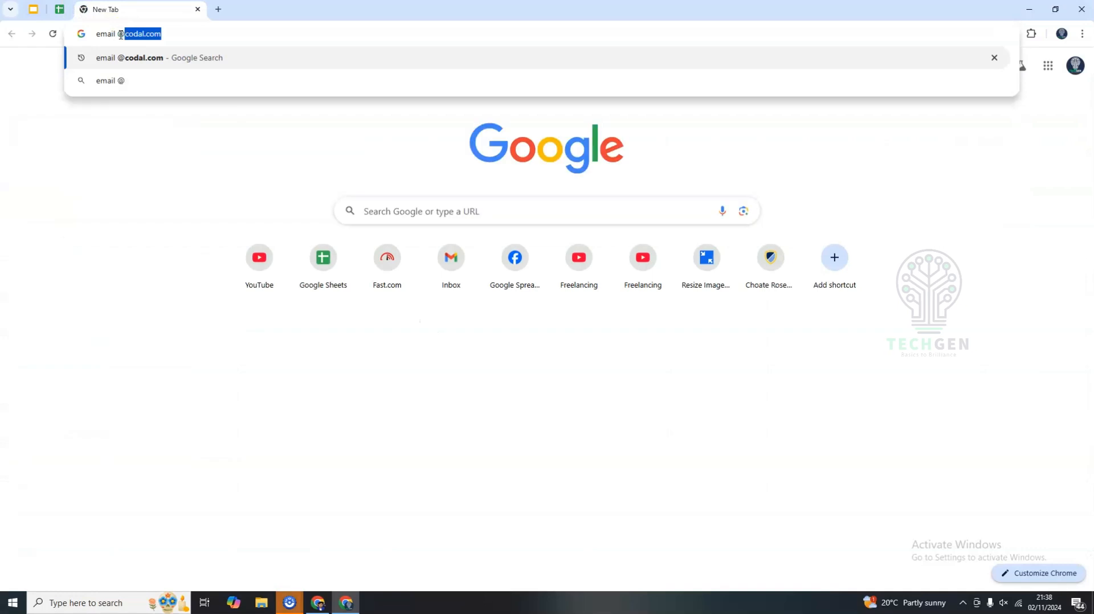
{"action": "key", "text": "ctrl+v"}
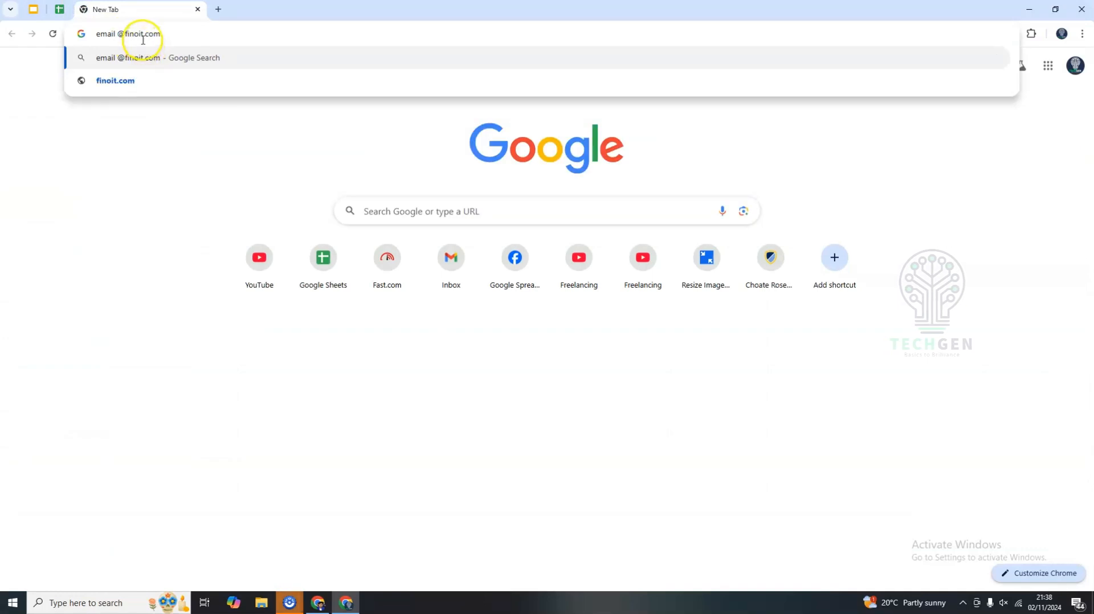
{"action": "left_click", "coordinate": [185, 64]}
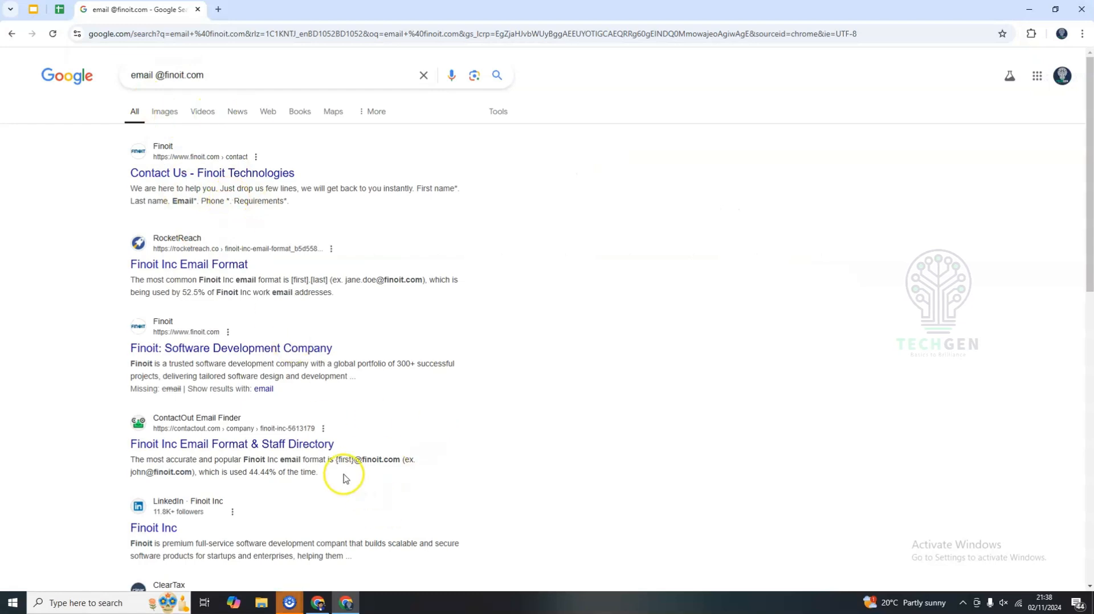
Copy the generic email address from the ClearTax result into Finoit's Company Generic Email cell.
{"action": "scroll", "coordinate": [342, 359], "scroll_direction": "down", "scroll_amount": 4}
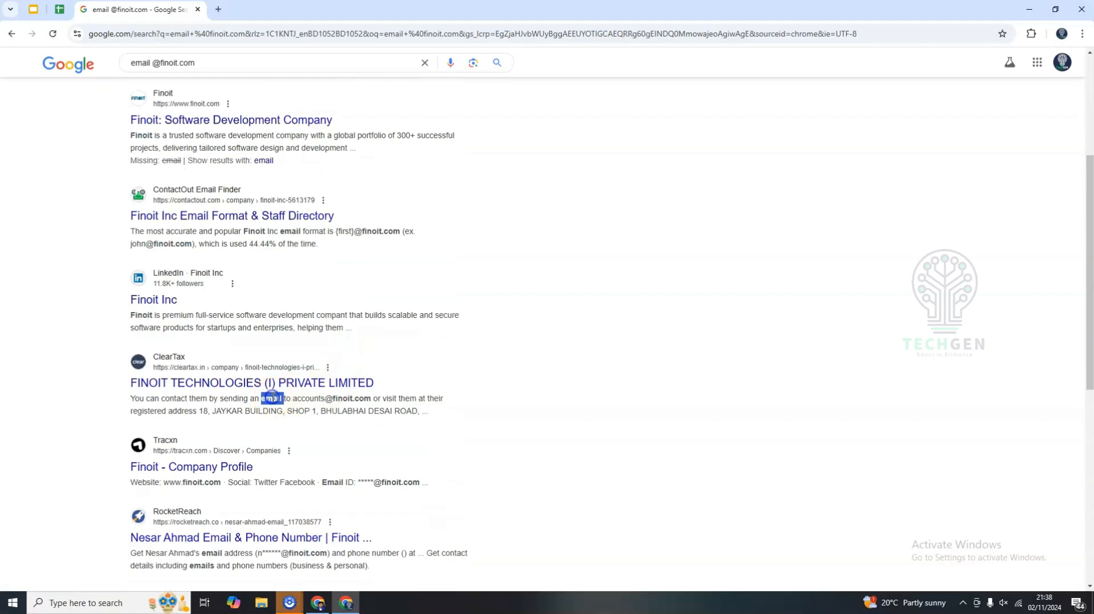
{"action": "left_click_drag", "start_coordinate": [271, 397], "coordinate": [324, 398]}
{"action": "double_click", "coordinate": [307, 398]}
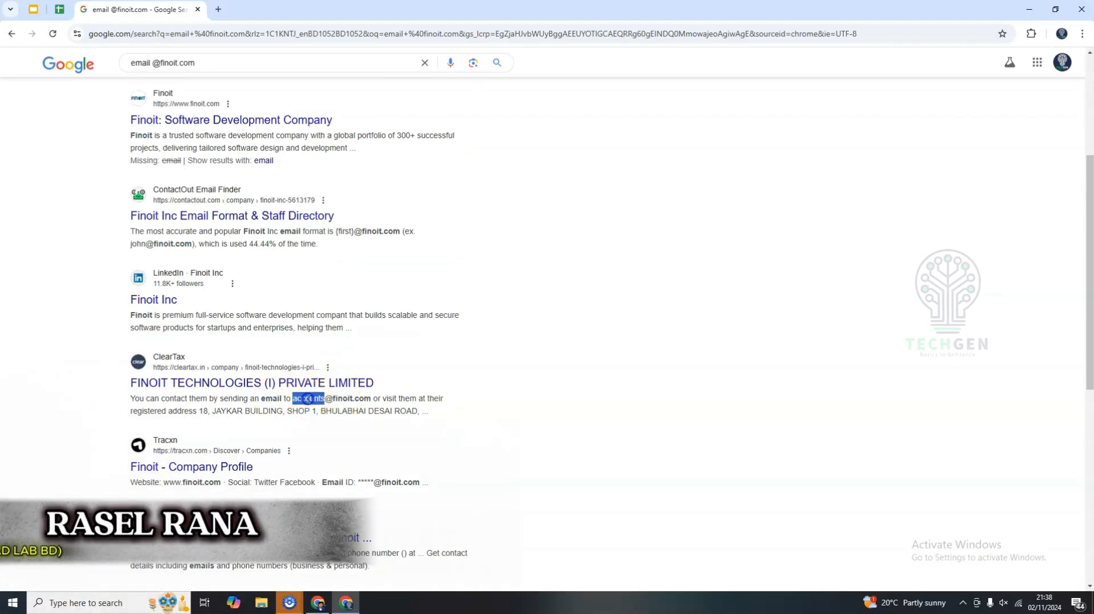
{"action": "double_click", "coordinate": [349, 399]}
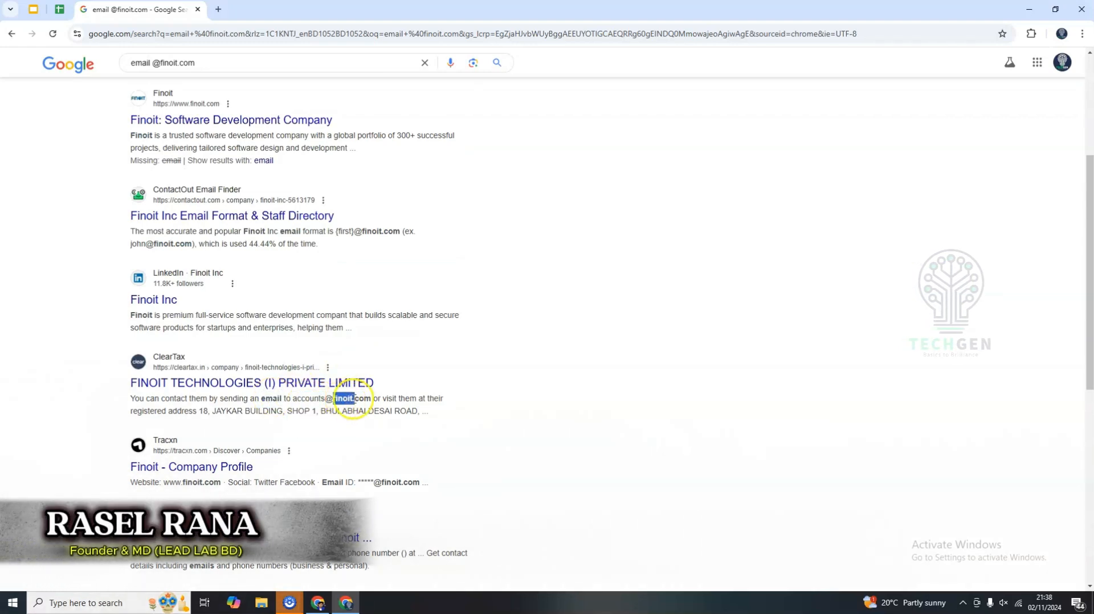
{"action": "double_click", "coordinate": [319, 399]}
{"action": "left_click_drag", "start_coordinate": [320, 399], "coordinate": [358, 399]}
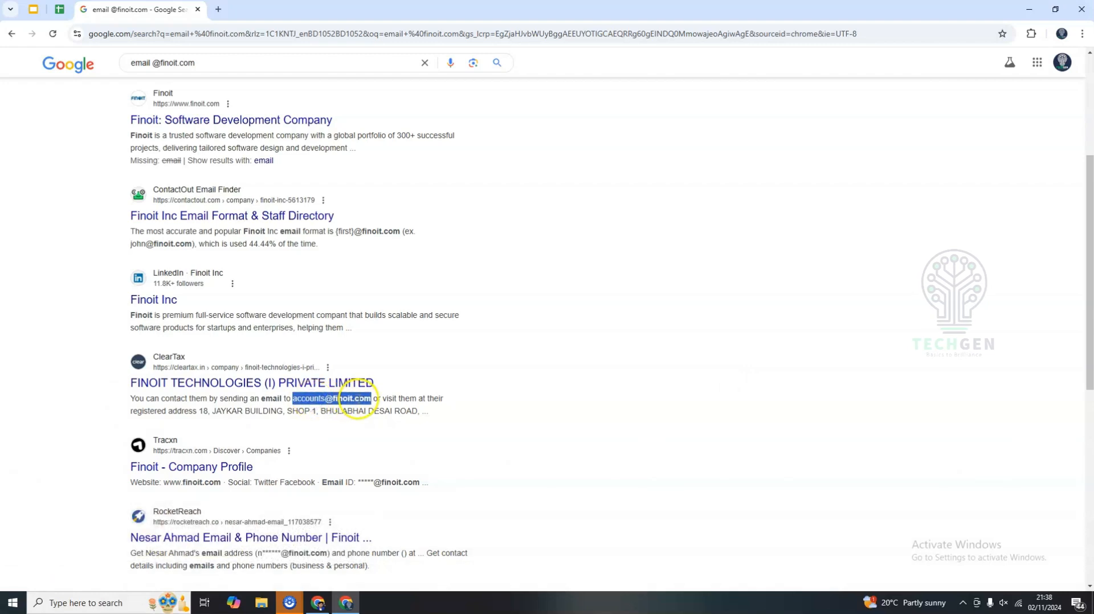
{"action": "left_click", "coordinate": [71, 12]}
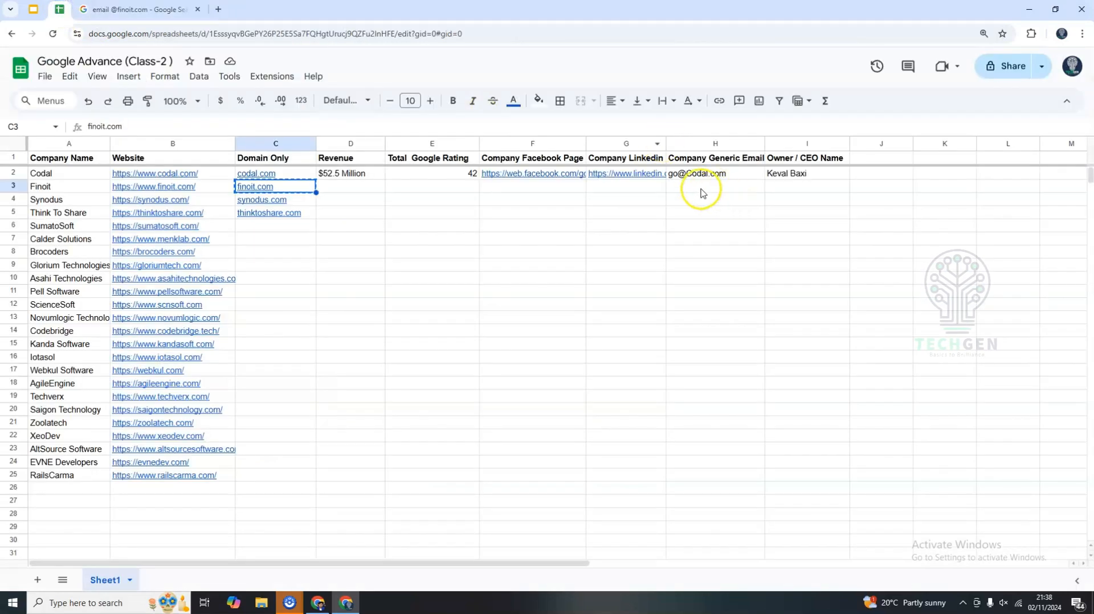
{"action": "double_click", "coordinate": [705, 190]}
{"action": "key", "text": "ctrl+v"}
{"action": "left_click", "coordinate": [709, 210]}
{"action": "left_click", "coordinate": [787, 193]}
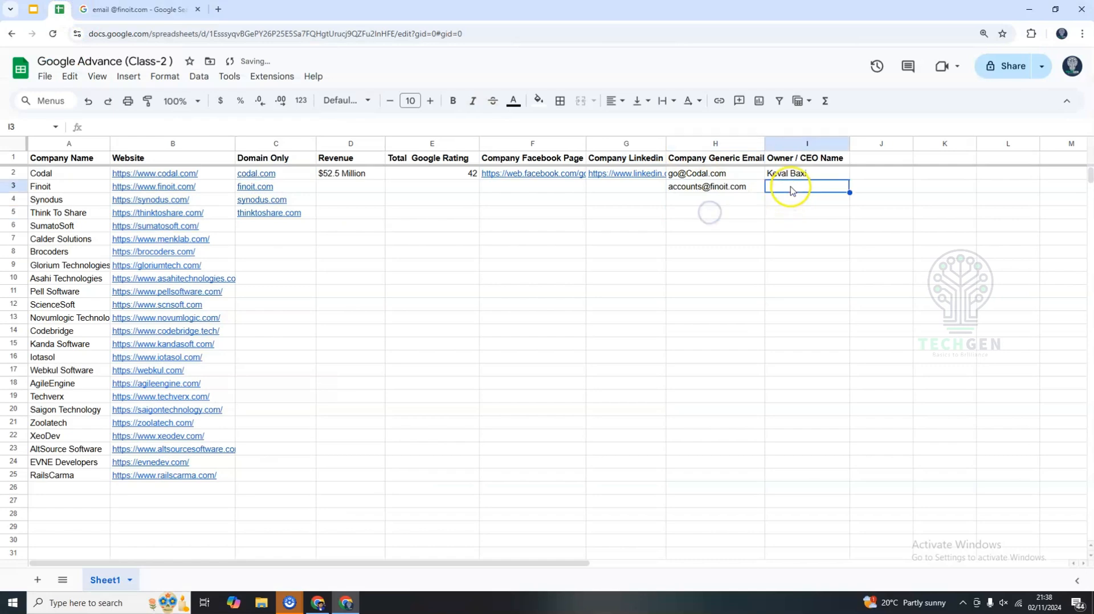
{"action": "left_click", "coordinate": [118, 10]}
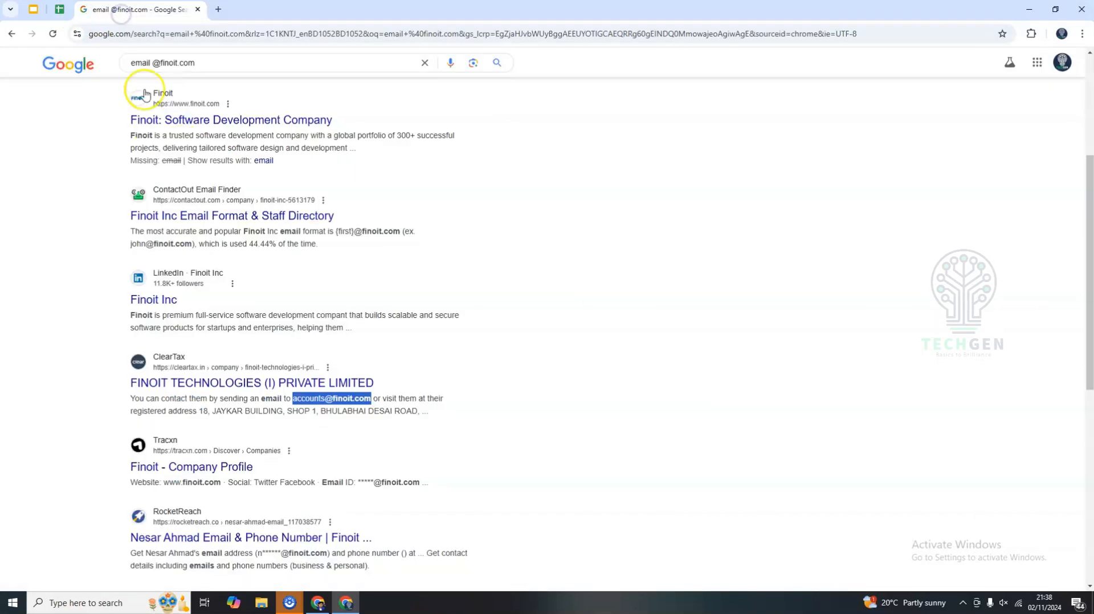
{"action": "left_click", "coordinate": [136, 63]}
{"action": "type", "text": "own"}
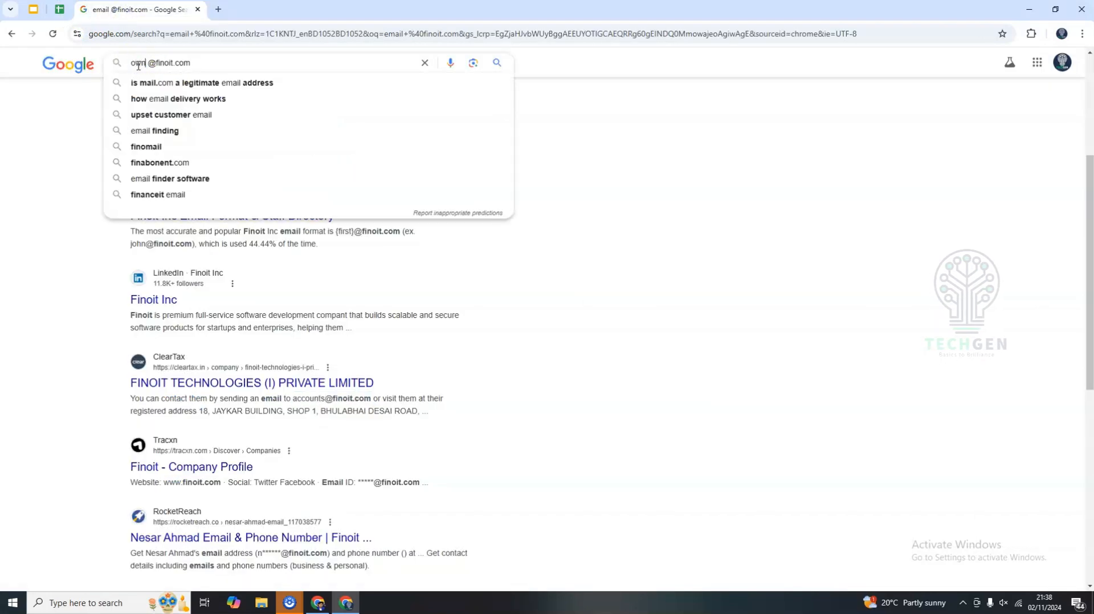
{"action": "type", "text": "er"}
{"action": "left_click_drag", "start_coordinate": [163, 65], "coordinate": [222, 66]}
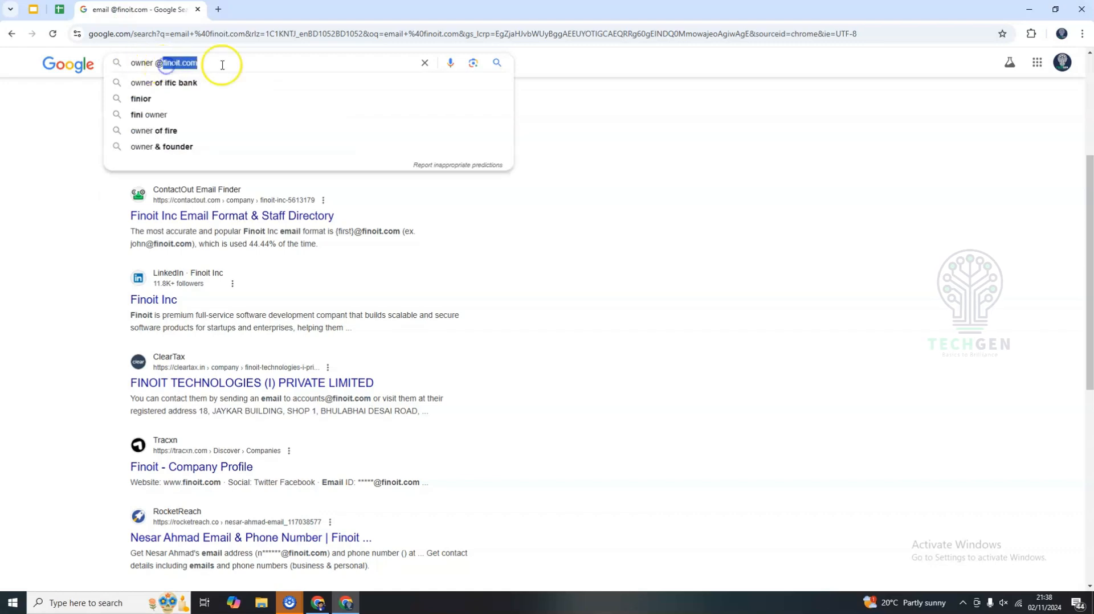
{"action": "left_click", "coordinate": [227, 64]}
{"action": "key", "text": "Return"}
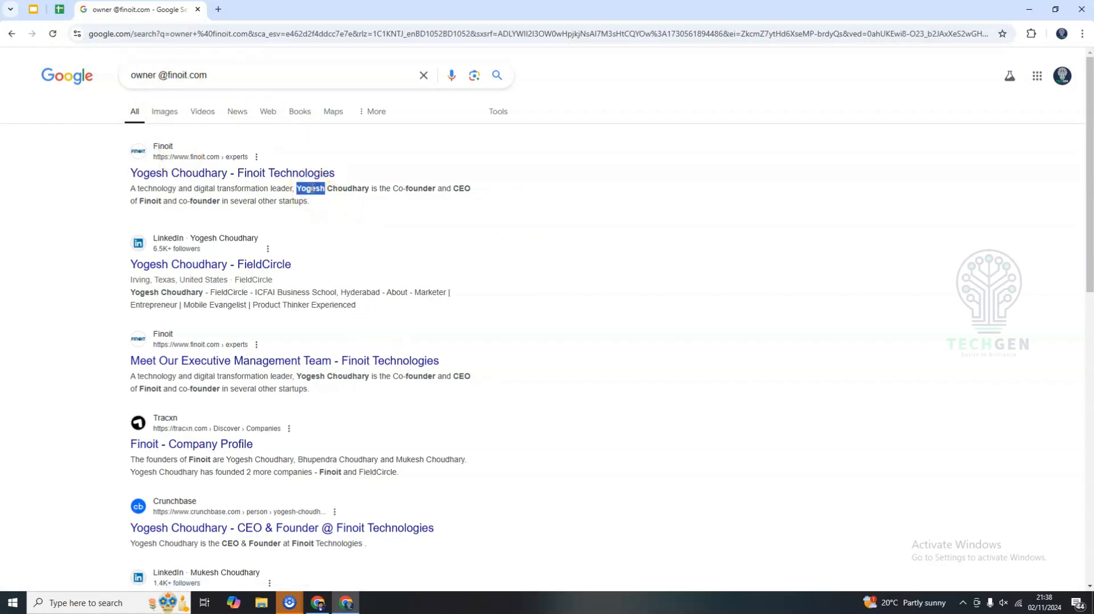
Copy the CEO's name from the first Finoit result into Finoit's Owner / CEO Name cell.
{"action": "left_click_drag", "start_coordinate": [312, 190], "coordinate": [342, 189]}
{"action": "double_click", "coordinate": [400, 187]}
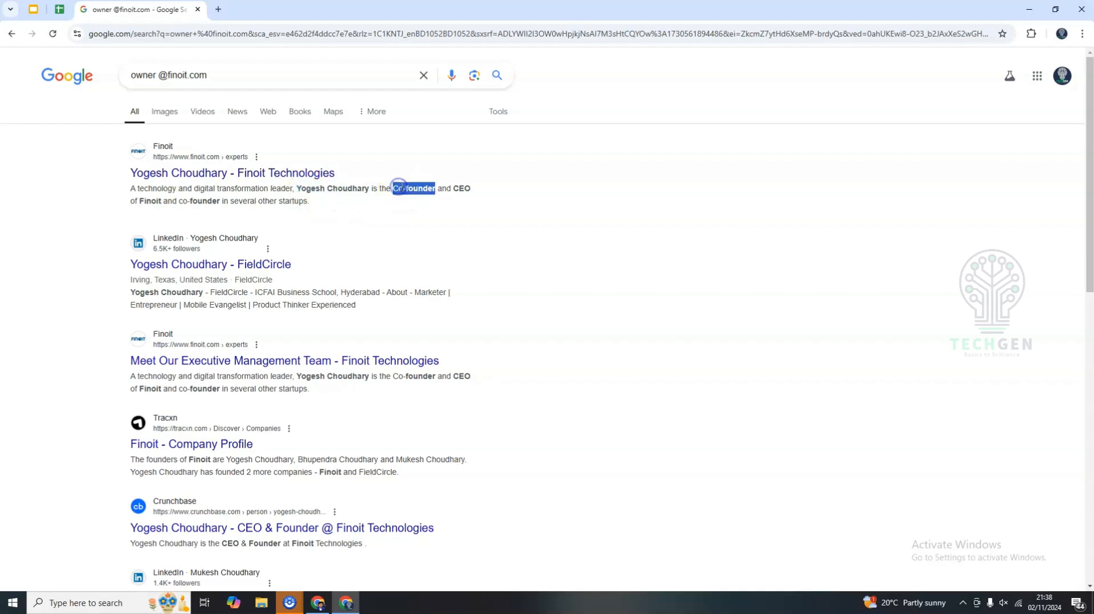
{"action": "double_click", "coordinate": [461, 188]}
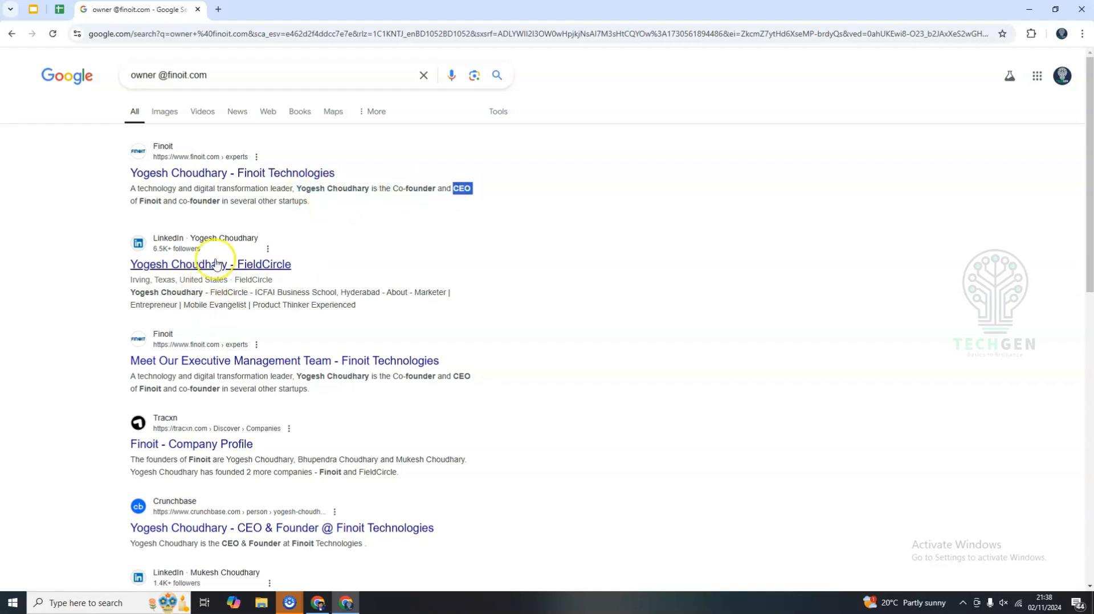
{"action": "left_click_drag", "start_coordinate": [307, 190], "coordinate": [367, 190]}
{"action": "key", "text": "ctrl+c"}
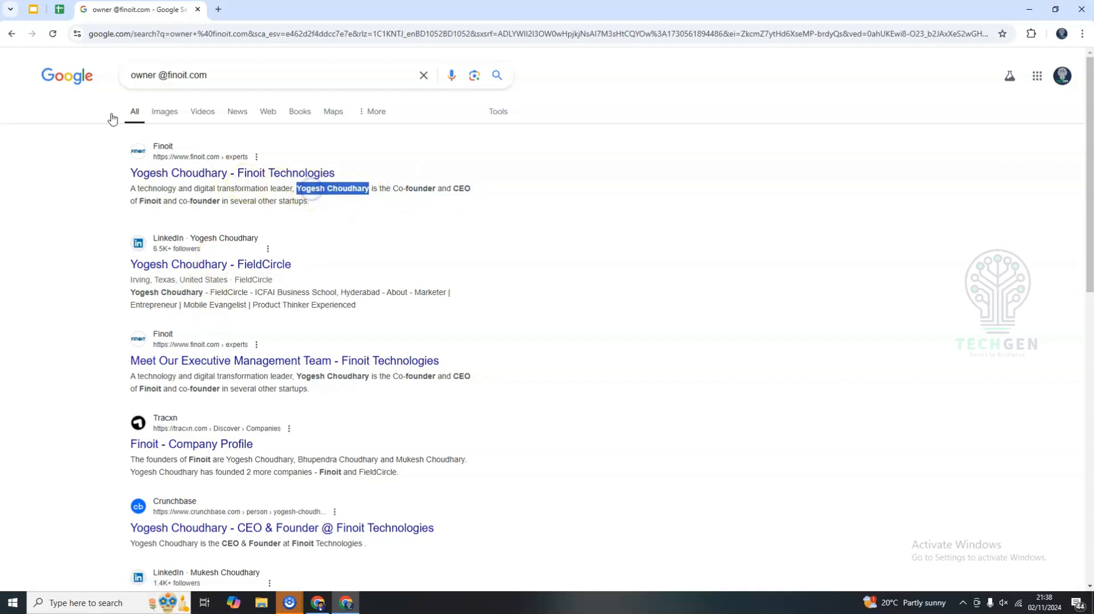
{"action": "left_click", "coordinate": [60, 10]}
{"action": "key", "text": "ctrl+v"}
{"action": "left_click", "coordinate": [768, 240]}
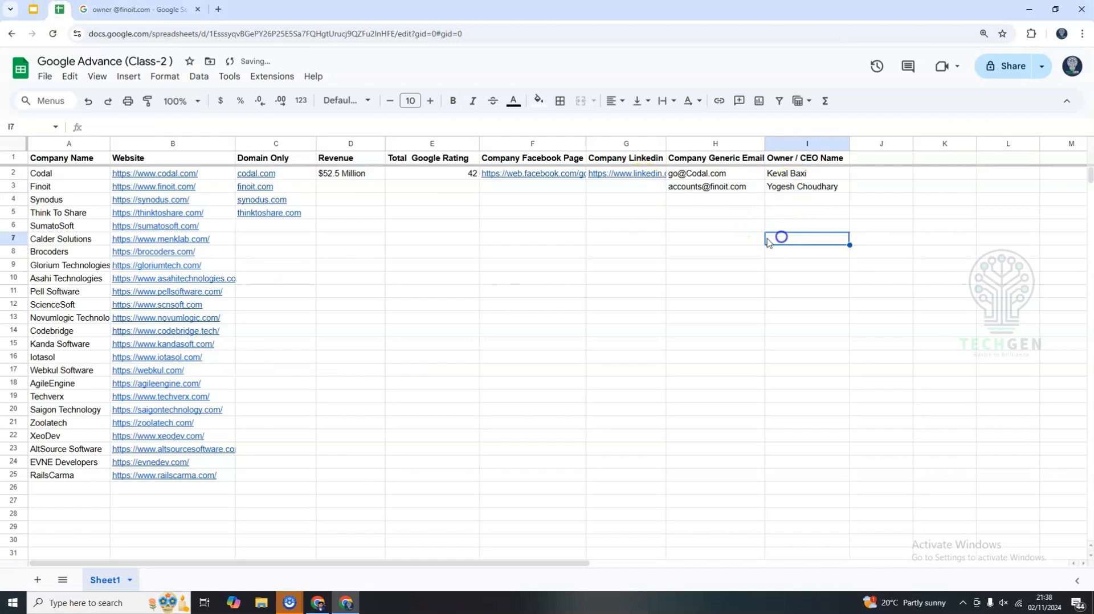
{"action": "left_click_drag", "start_coordinate": [325, 195], "coordinate": [597, 196]}
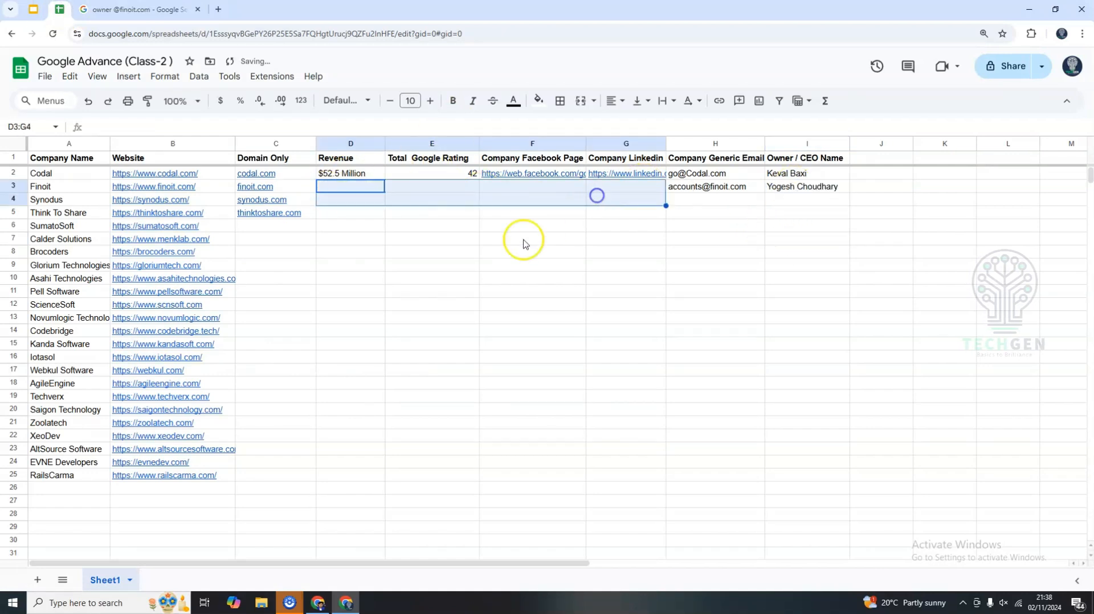
{"action": "left_click", "coordinate": [502, 251]}
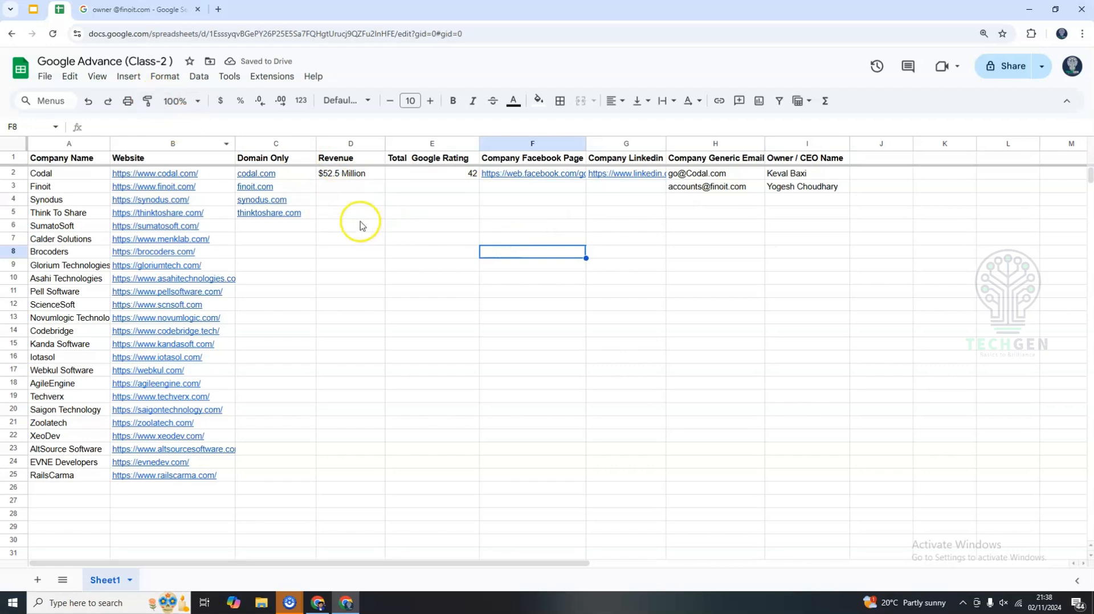
{"action": "left_click_drag", "start_coordinate": [341, 189], "coordinate": [603, 192]}
{"action": "left_click", "coordinate": [581, 257]}
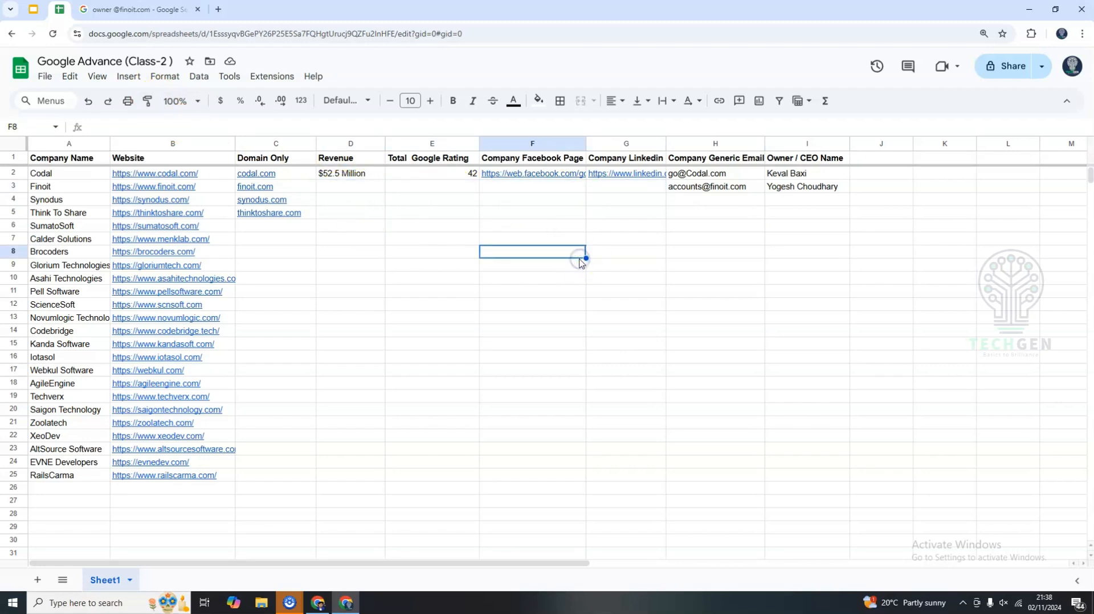
{"action": "left_click", "coordinate": [367, 371]}
{"action": "left_click", "coordinate": [444, 293]}
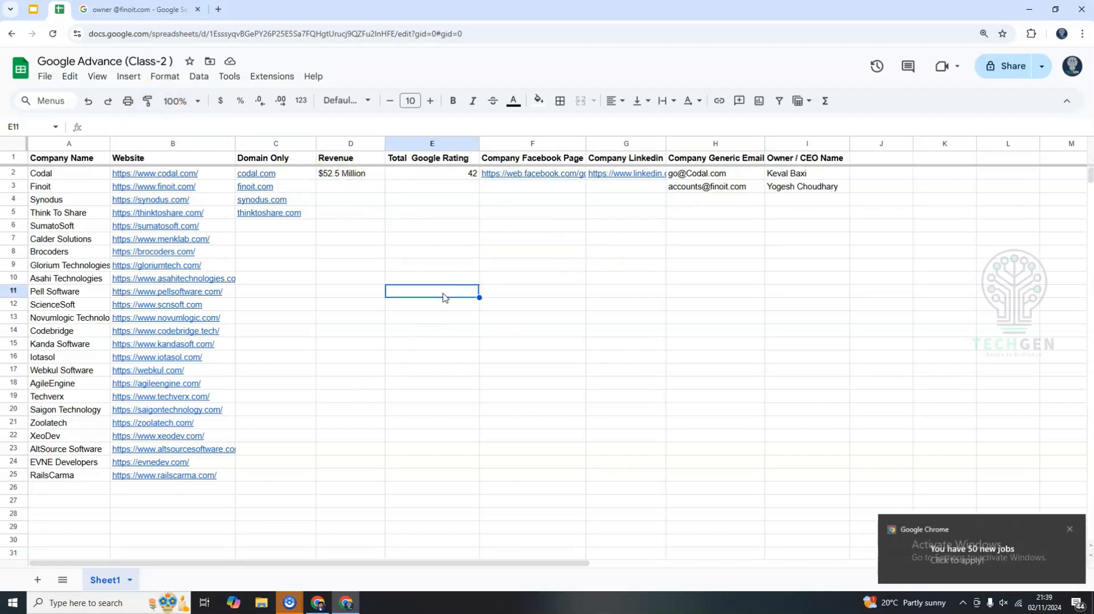